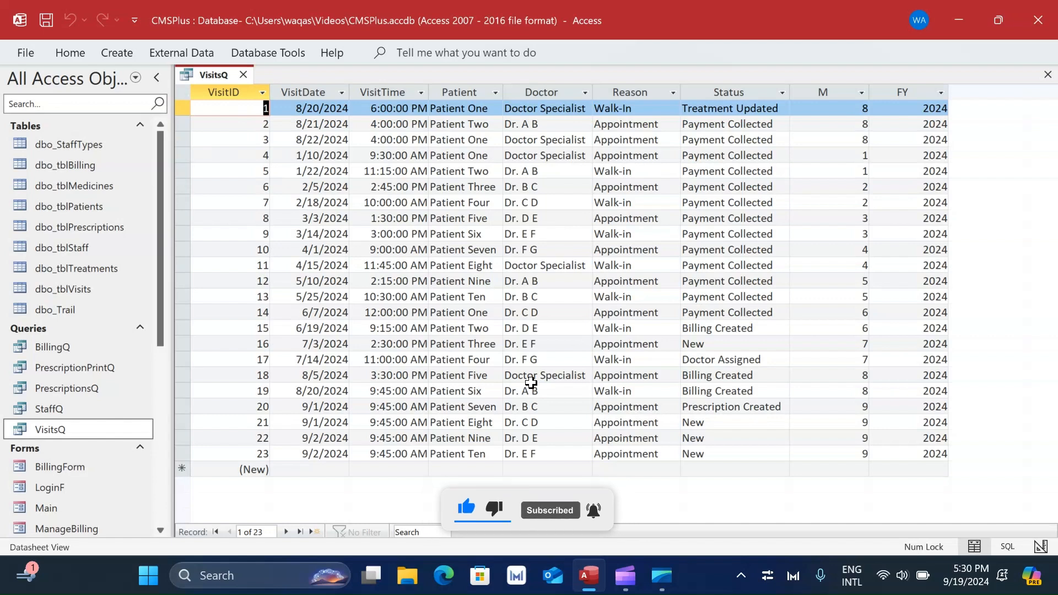
# Step: Examine the Reason column and a visit record in the VisitsQ query, and close the query
pyautogui.click(596, 266)
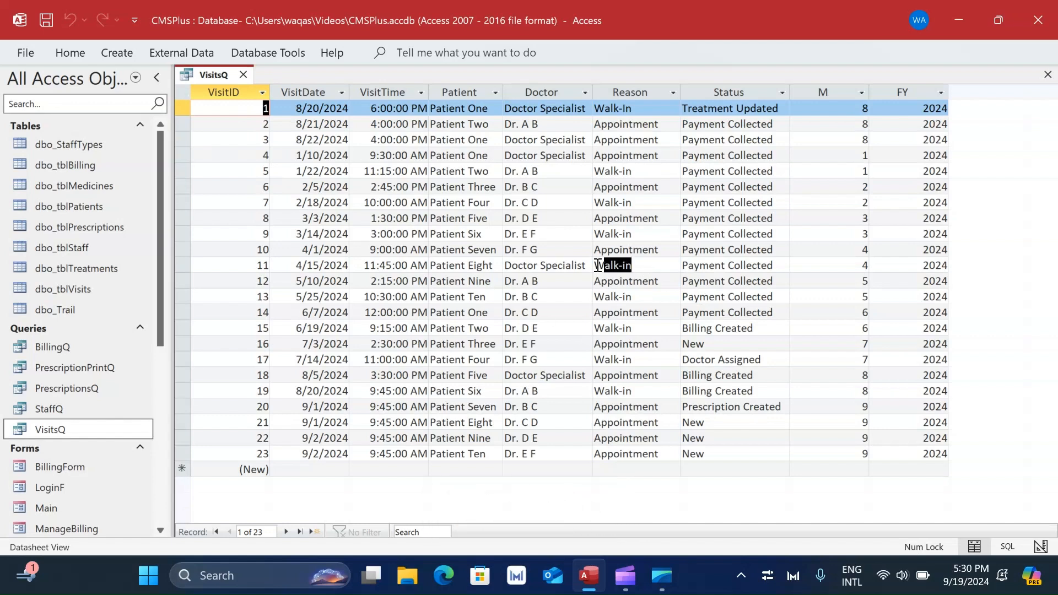
pyautogui.click(633, 94)
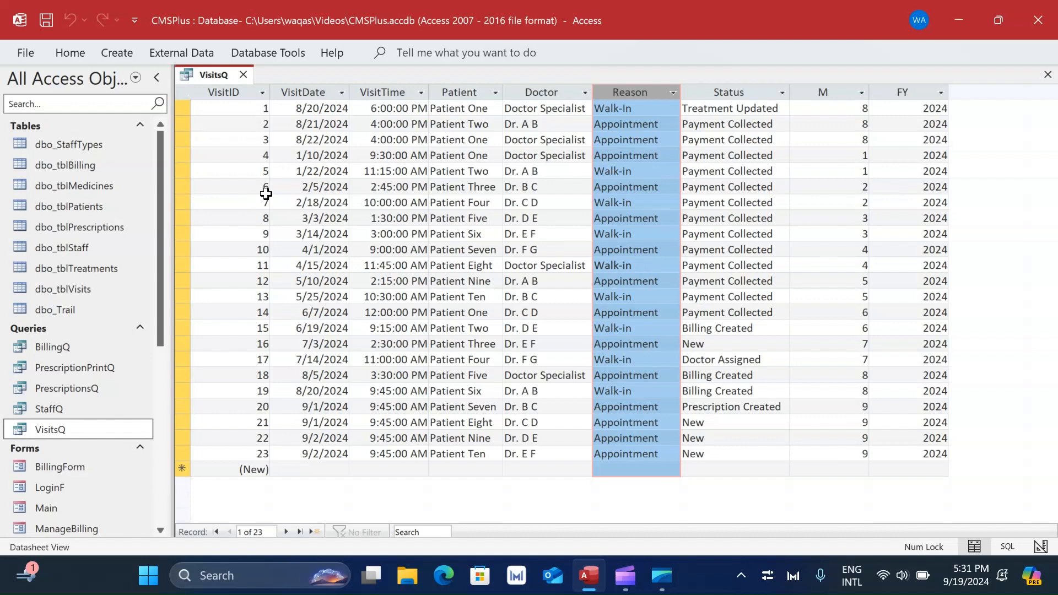
pyautogui.click(183, 186)
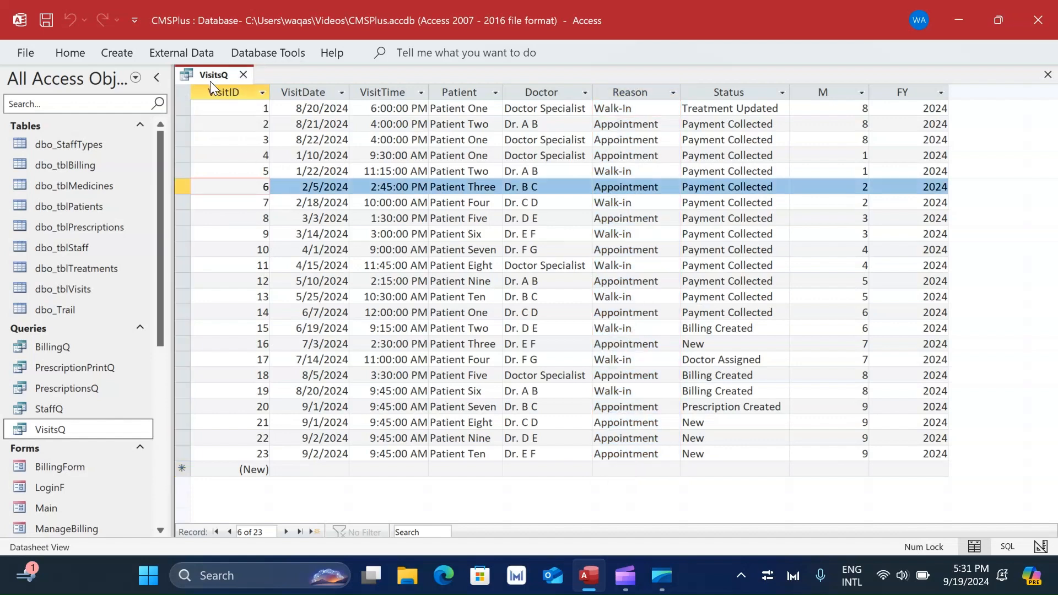
pyautogui.click(243, 75)
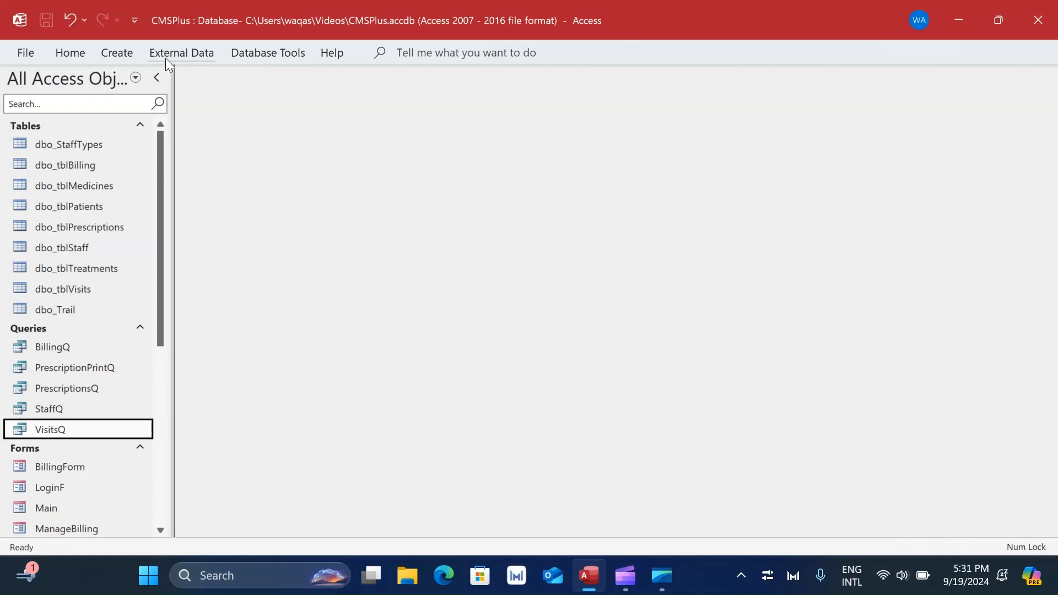
# Step: Start a new crosstab query with the Crosstab Query Wizard, using the VisitsQ query as its source
pyautogui.click(118, 52)
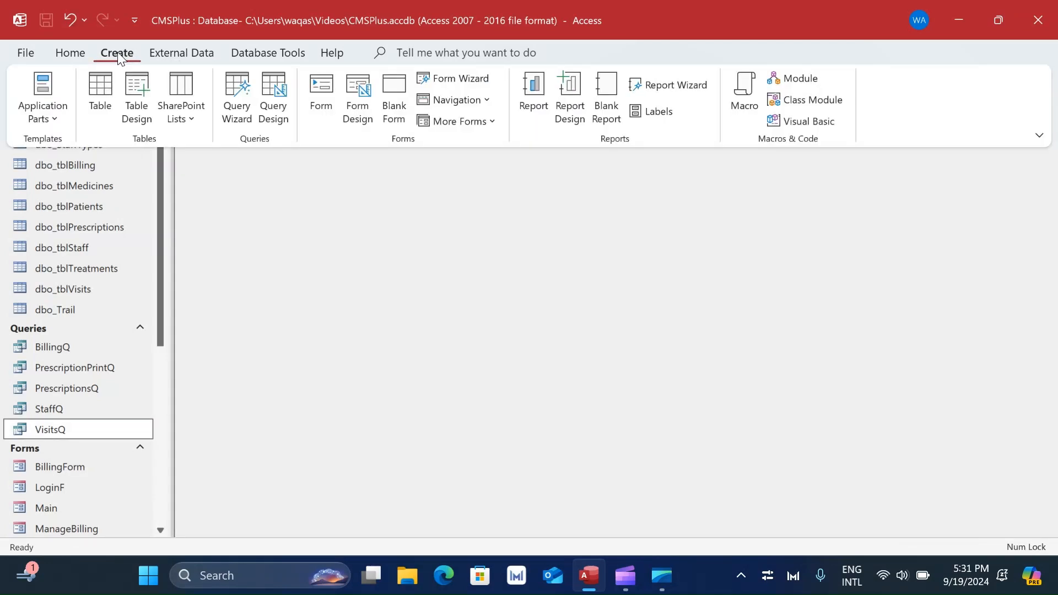
pyautogui.click(237, 92)
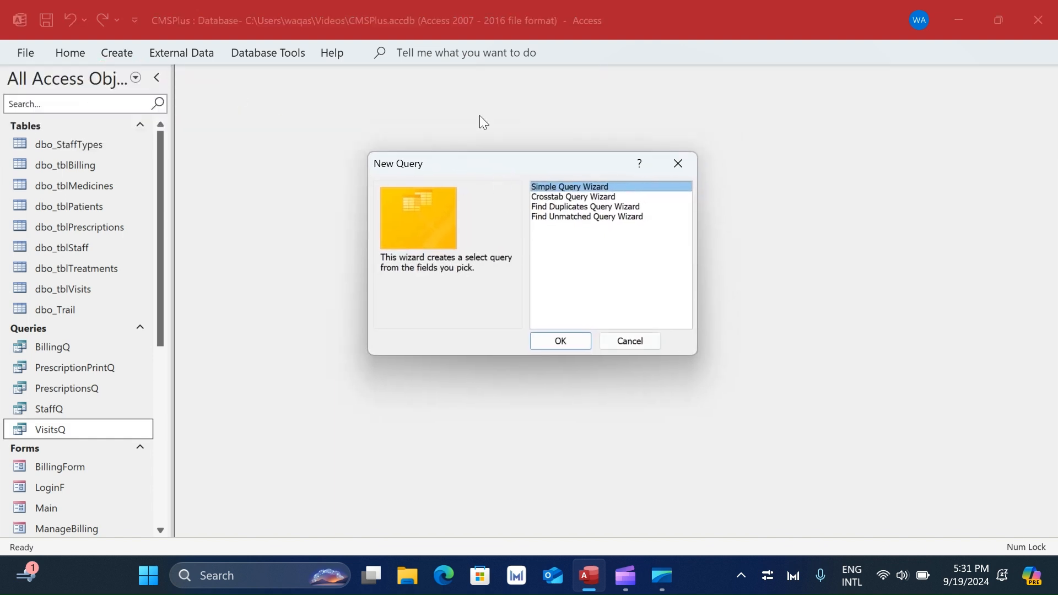
pyautogui.moveTo(467, 170); pyautogui.dragTo(442, 202)
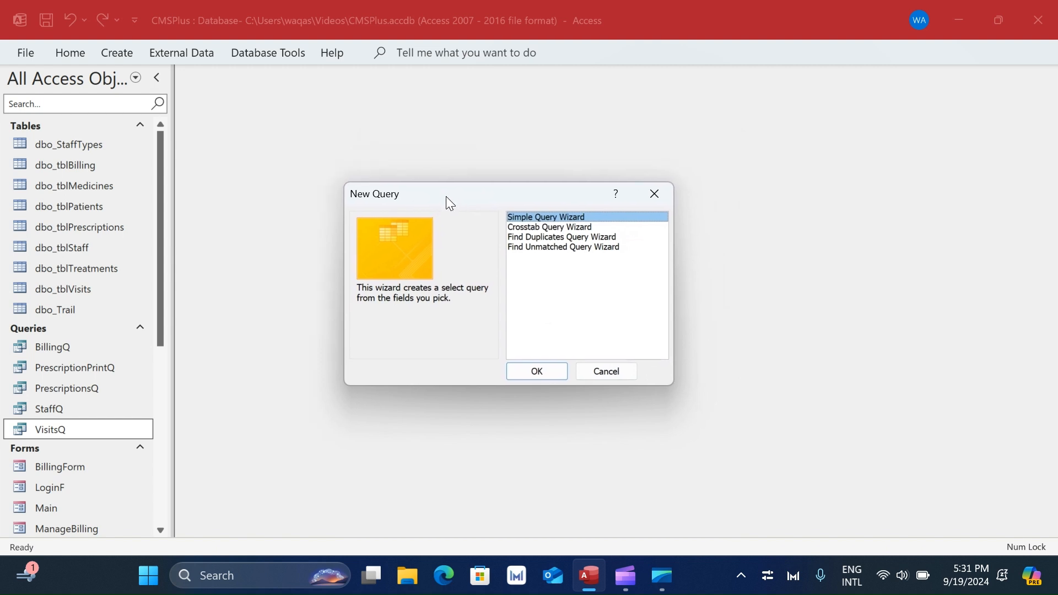
pyautogui.click(538, 228)
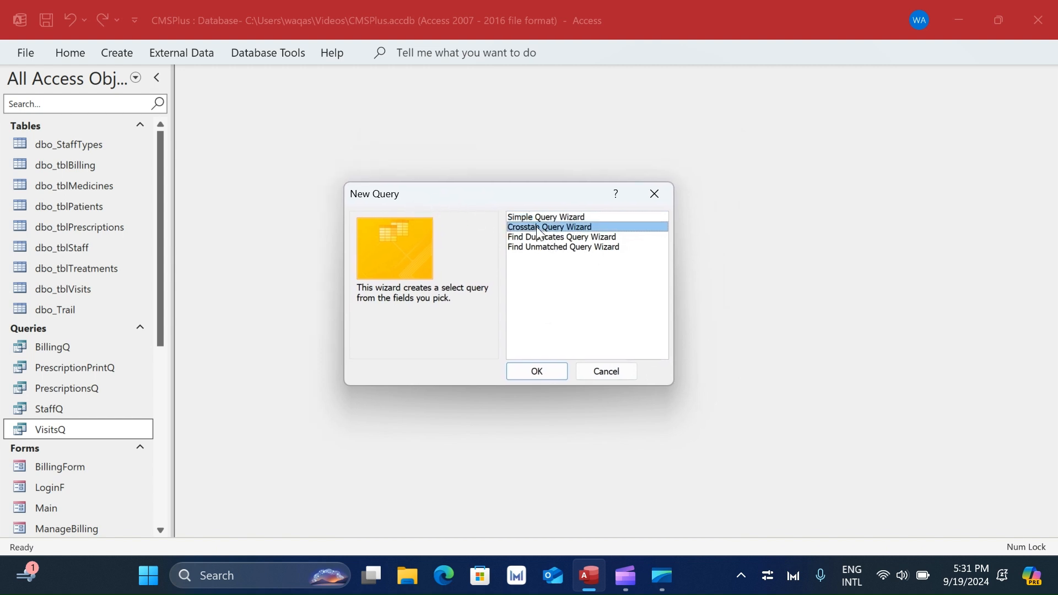
pyautogui.click(536, 373)
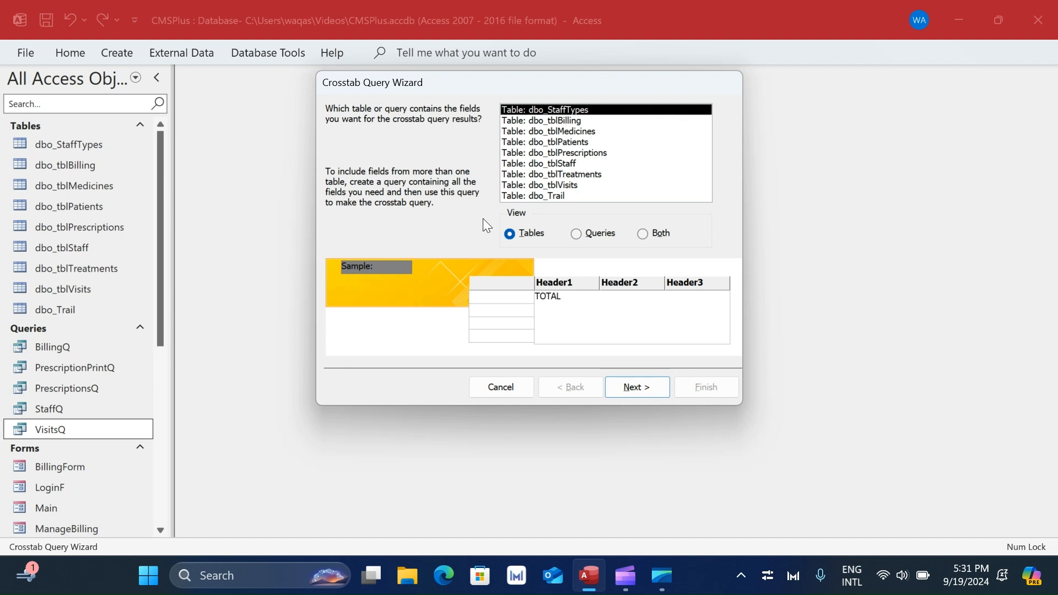
pyautogui.click(578, 240)
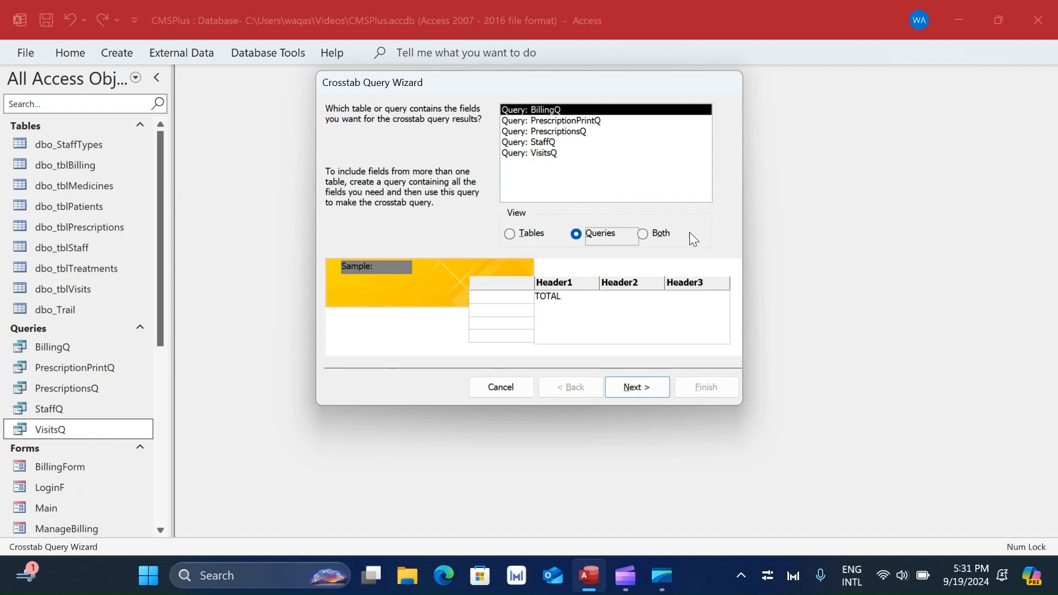
pyautogui.click(539, 155)
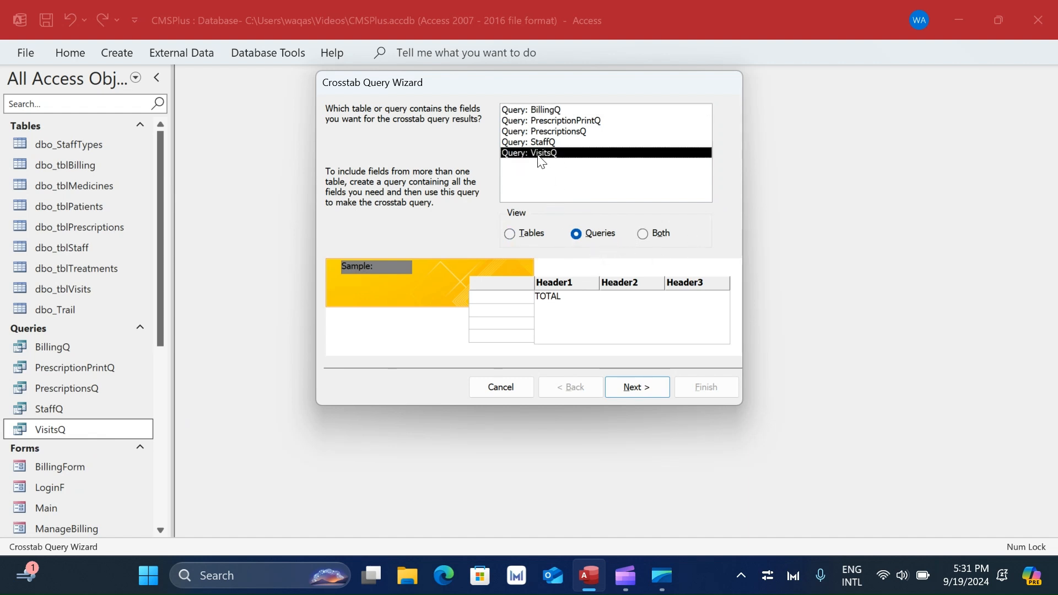
pyautogui.click(649, 388)
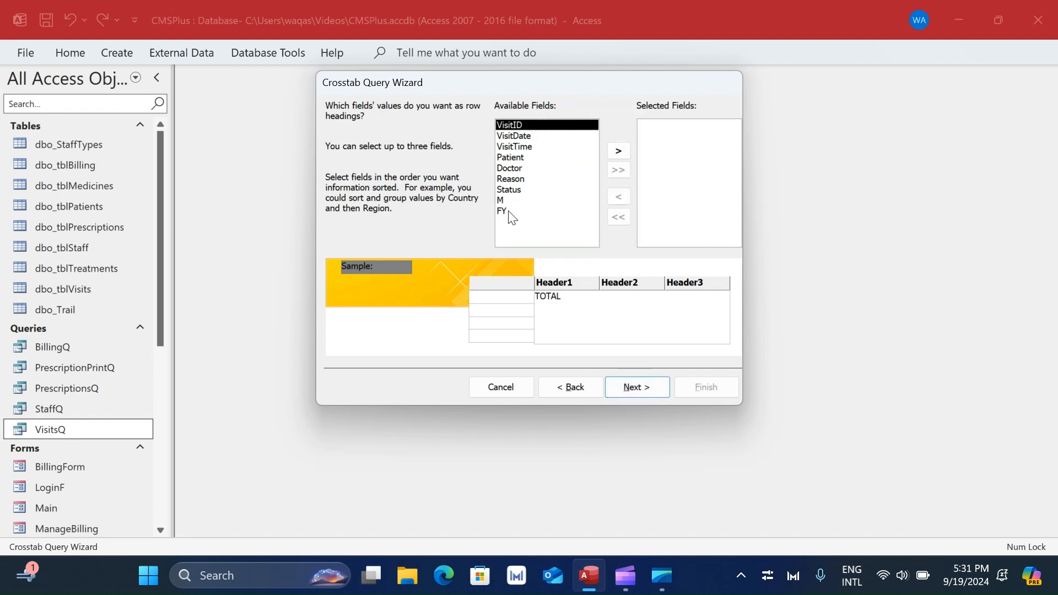
# Step: Use the FY field as the row heading of the crosstab query
pyautogui.click(507, 212)
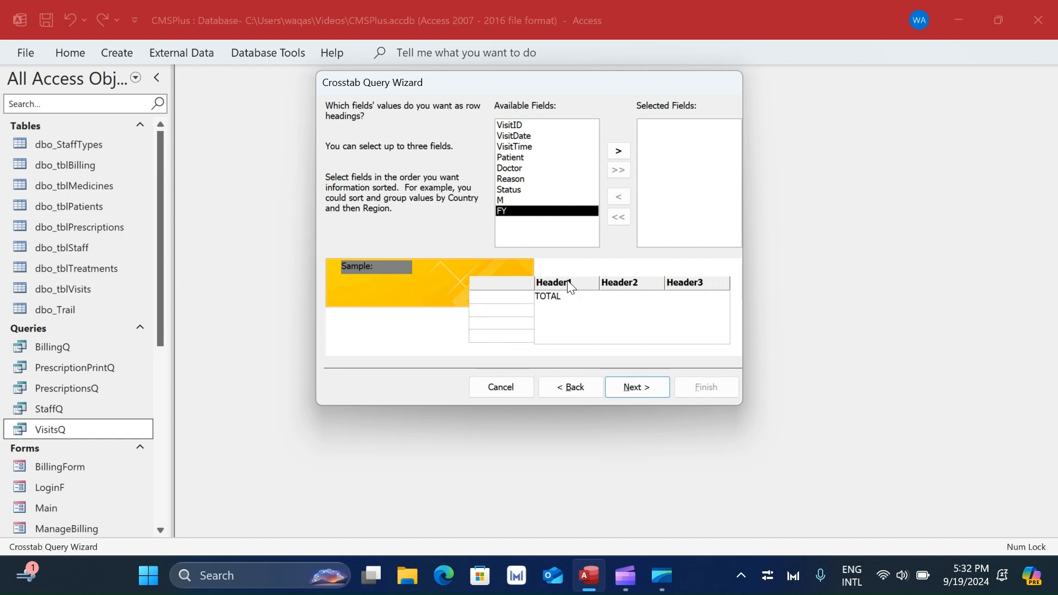
pyautogui.click(618, 151)
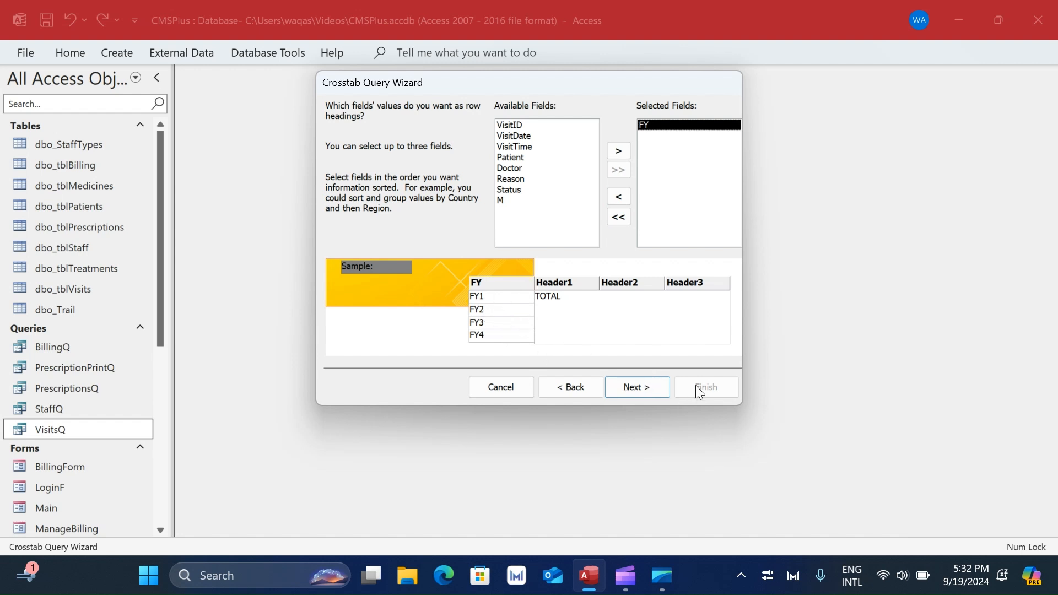
pyautogui.click(642, 388)
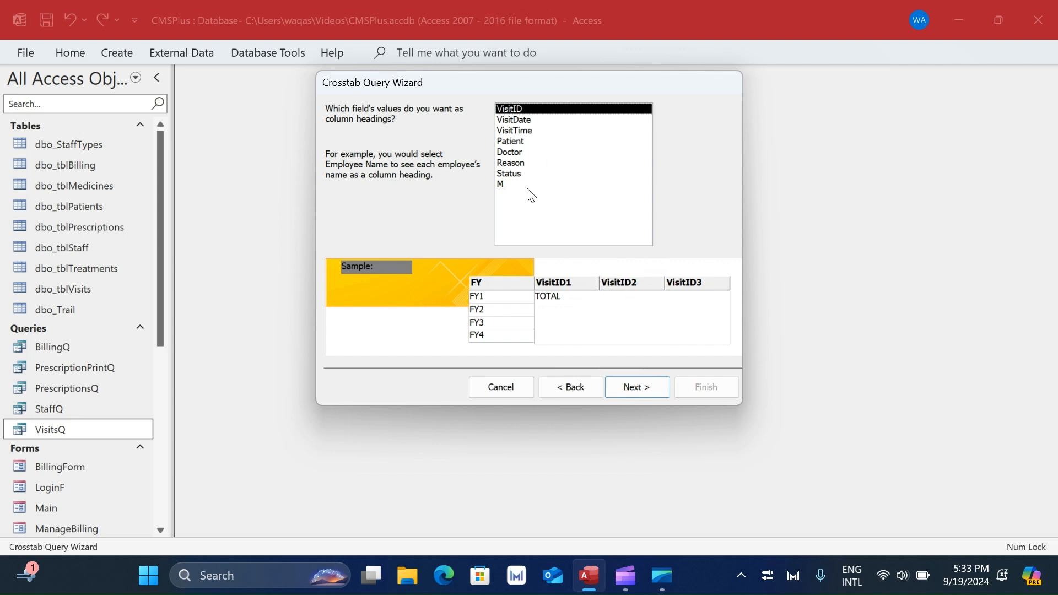
# Step: Use Reason as the column heading and calculate the Count of VisitID at each intersection, with row sums included
pyautogui.click(509, 164)
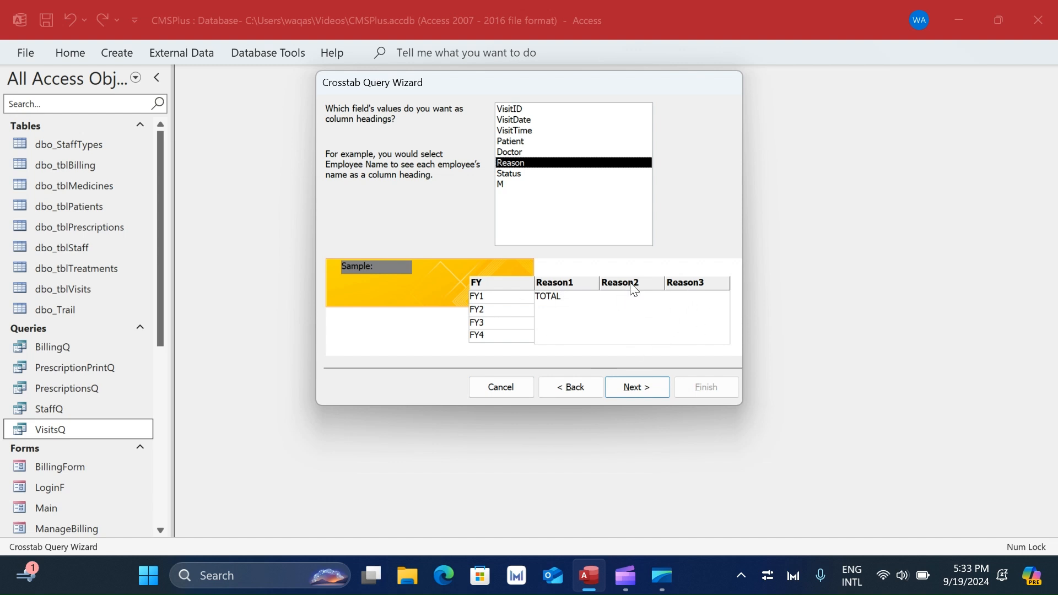
pyautogui.click(638, 392)
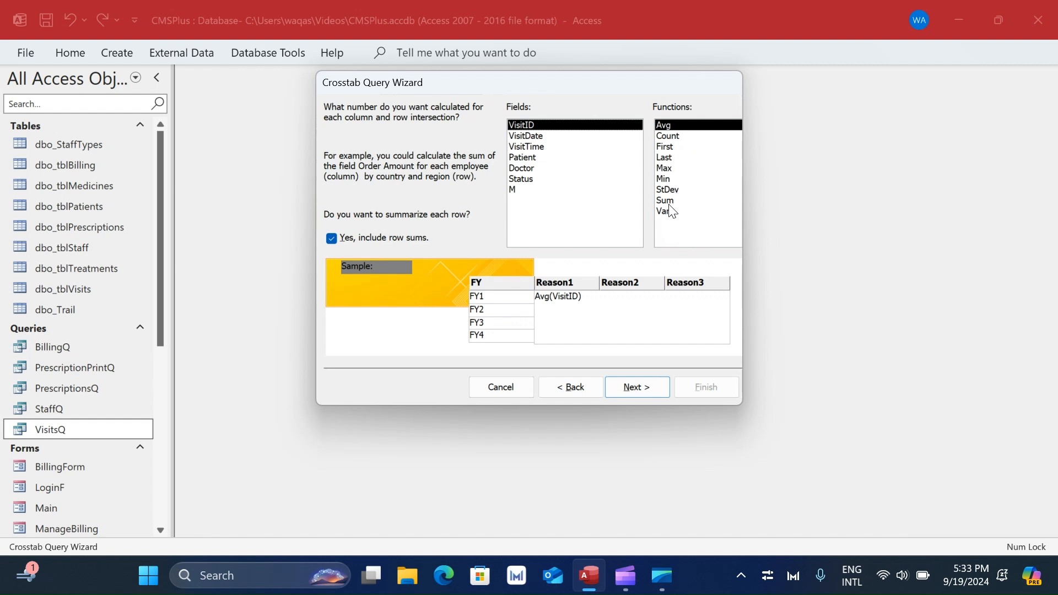
pyautogui.click(676, 138)
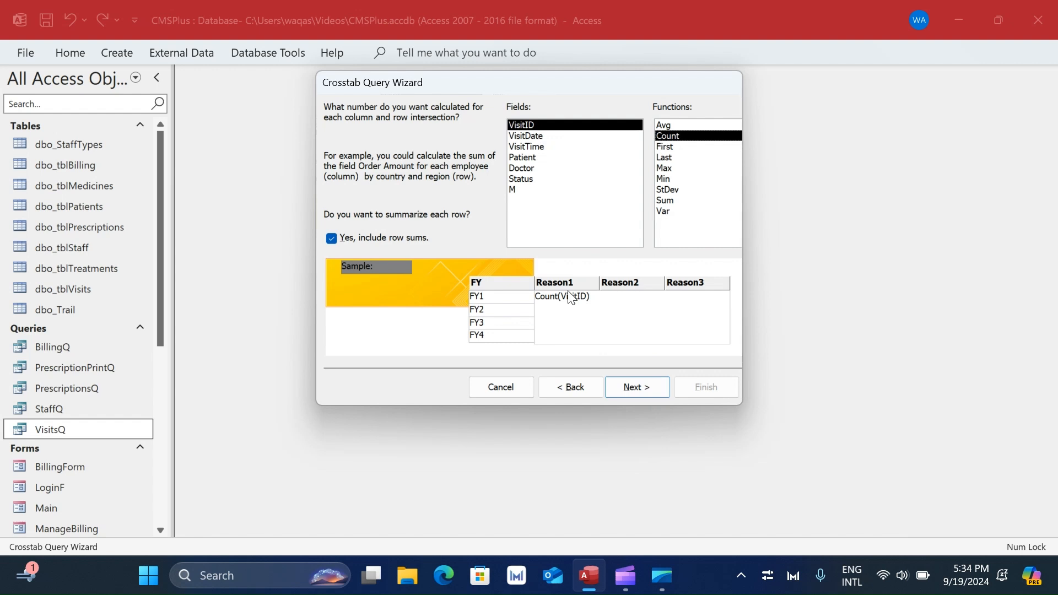
pyautogui.click(649, 389)
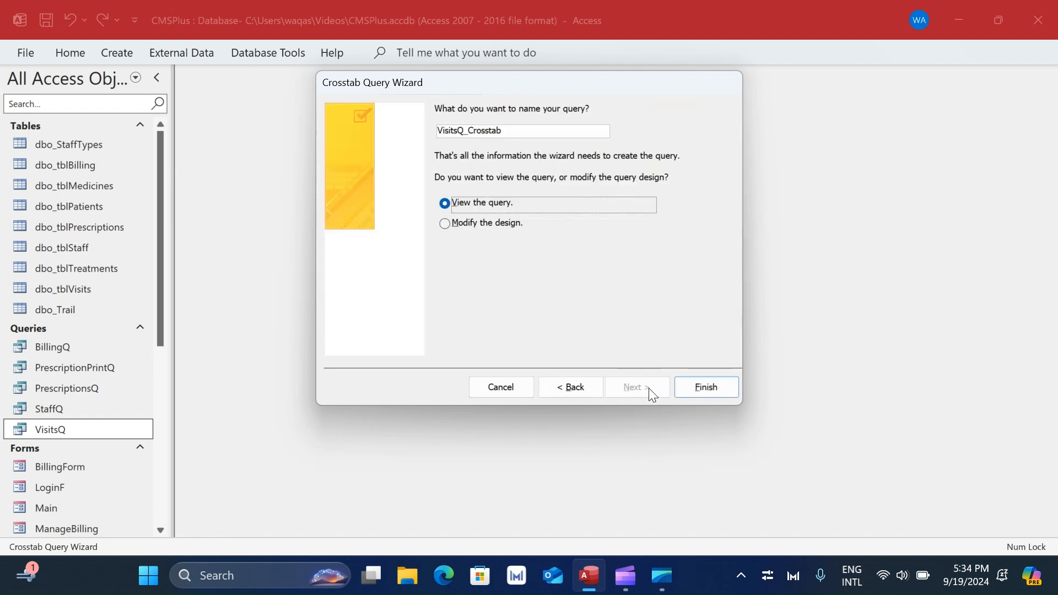
# Step: Name the crosstab query VisitsQCT and finish the wizard so the query opens for viewing
pyautogui.click(469, 130)
pyautogui.press('BackSpace')
pyautogui.press('Delete')
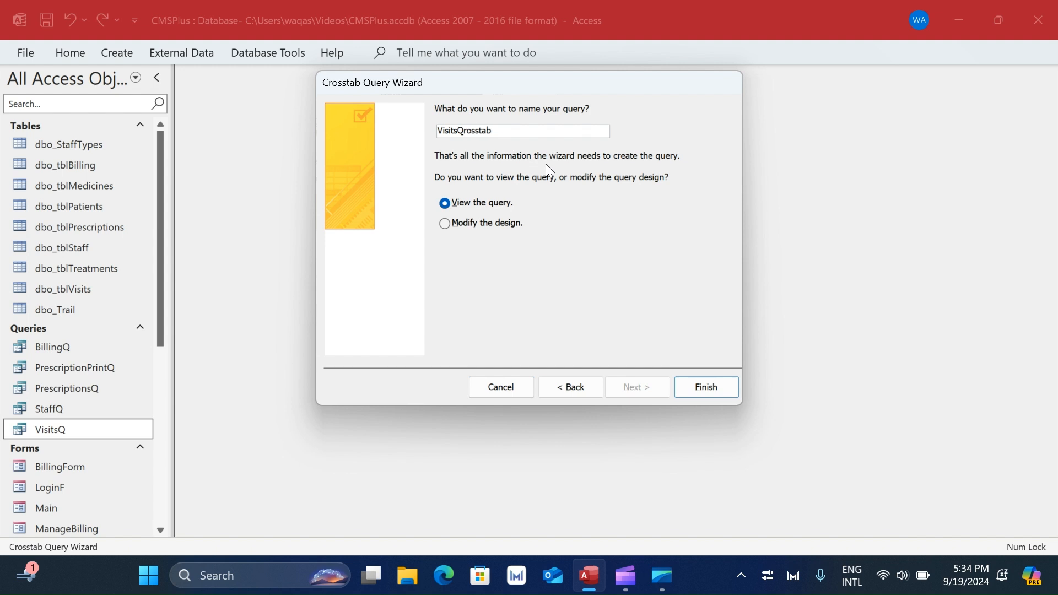
pyautogui.press('Delete')
pyautogui.press('Delete')
pyautogui.press('Delete')
pyautogui.press('Delete')
pyautogui.press('Delete')
pyautogui.press('Delete')
pyautogui.press('Delete')
pyautogui.write('CT')
pyautogui.click(716, 385)
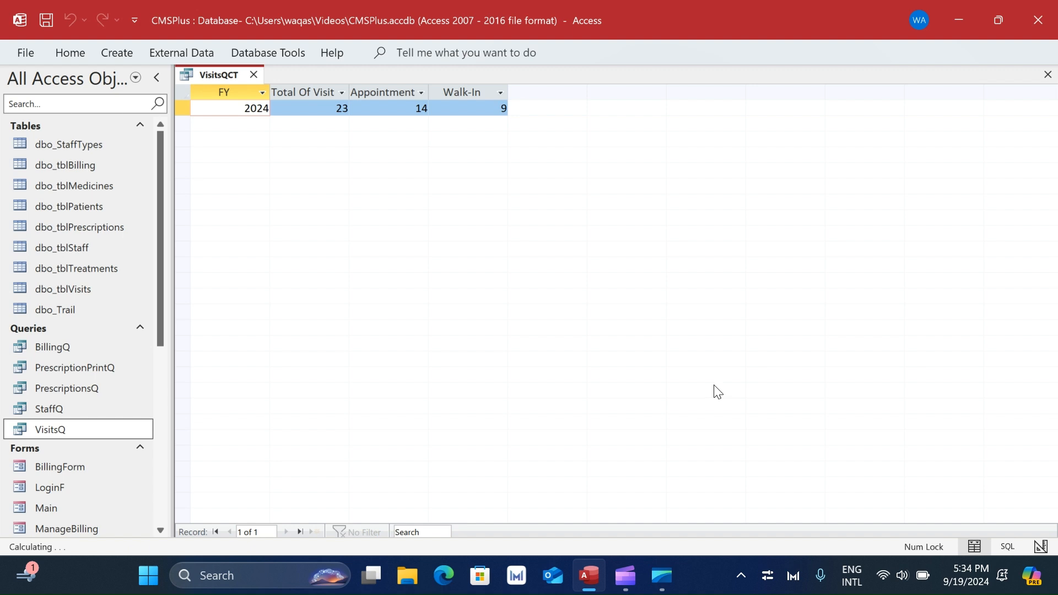
# Step: Widen the Total Of VisitID column to fit its full heading, and close VisitsQCT with its layout saved
pyautogui.moveTo(349, 91); pyautogui.dragTo(361, 91)
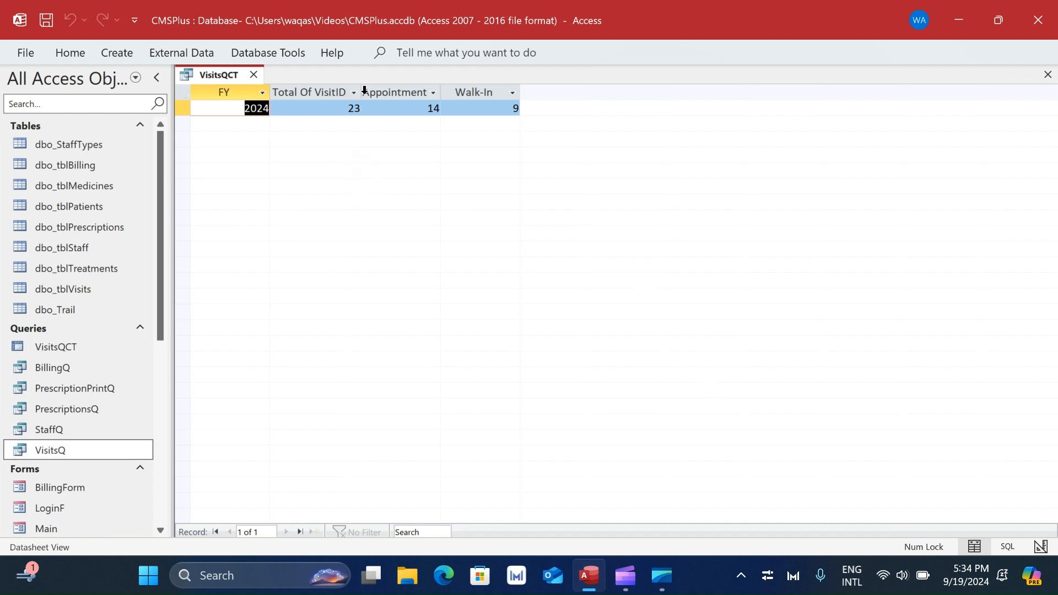
pyautogui.click(434, 92)
pyautogui.click(397, 93)
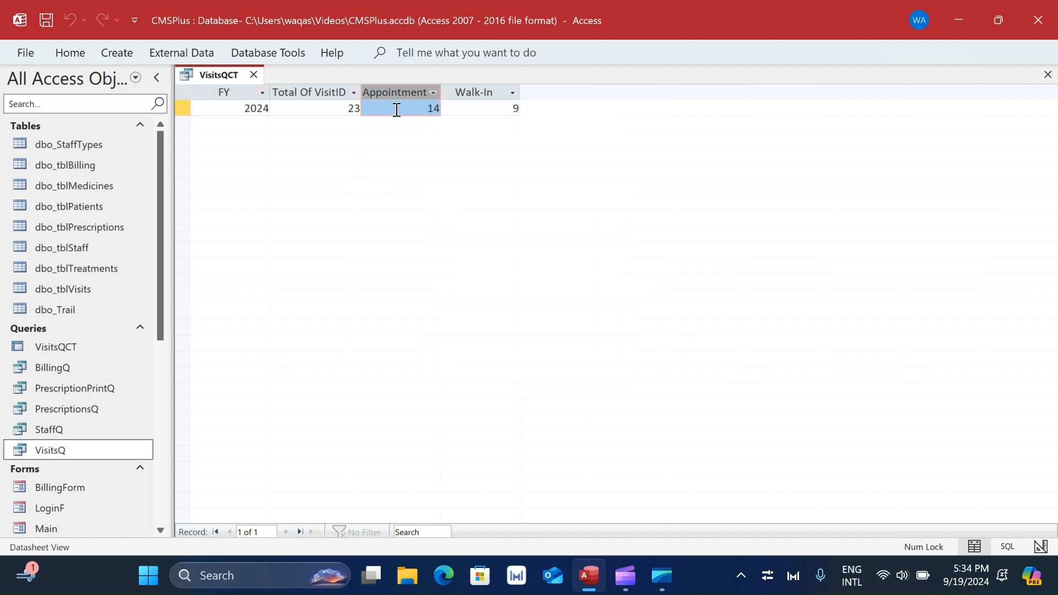
pyautogui.click(225, 92)
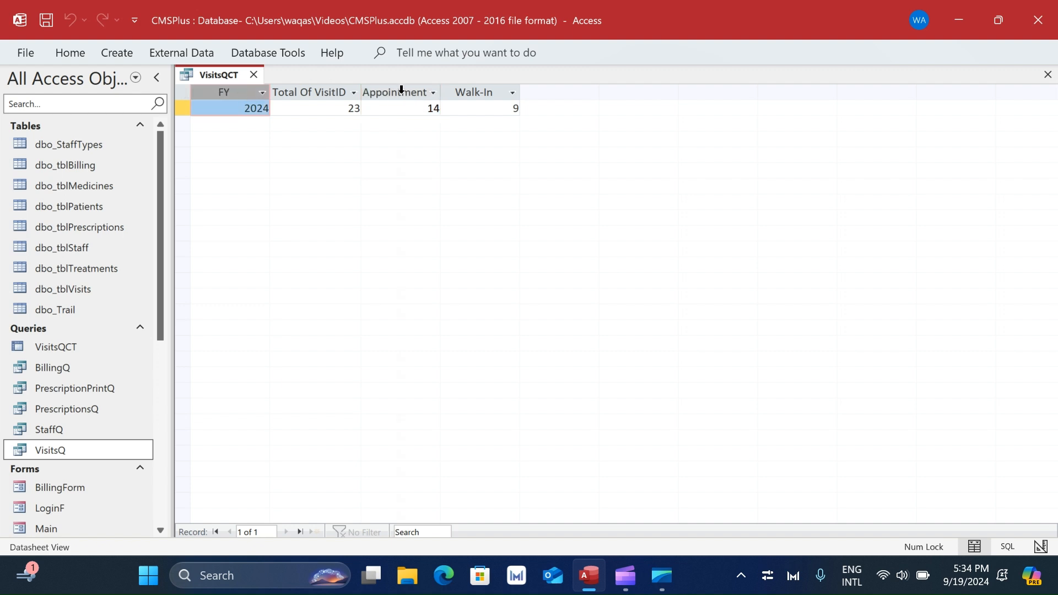
pyautogui.click(328, 91)
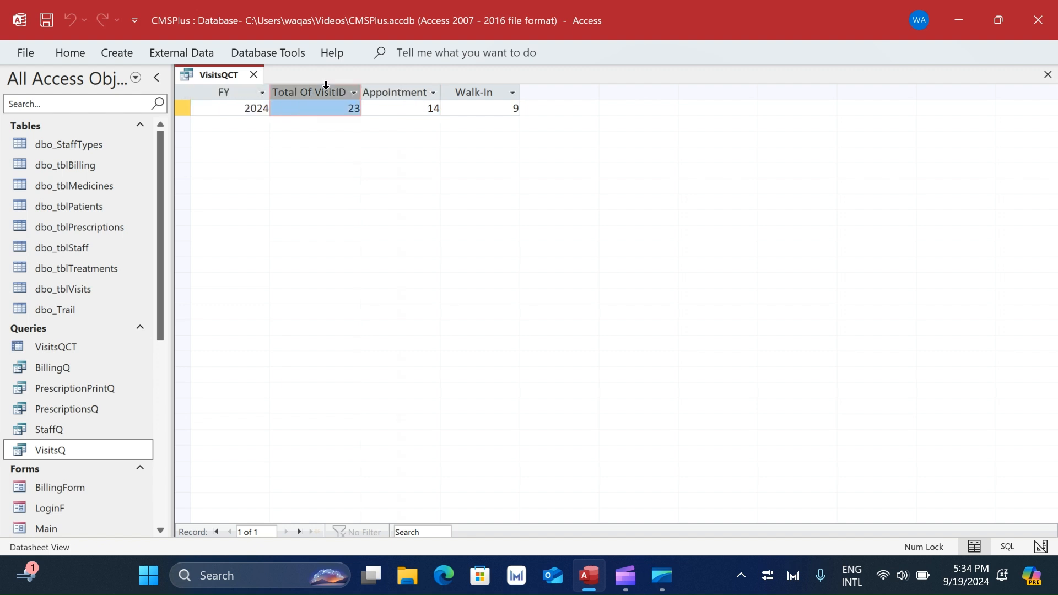
pyautogui.click(390, 89)
pyautogui.click(487, 90)
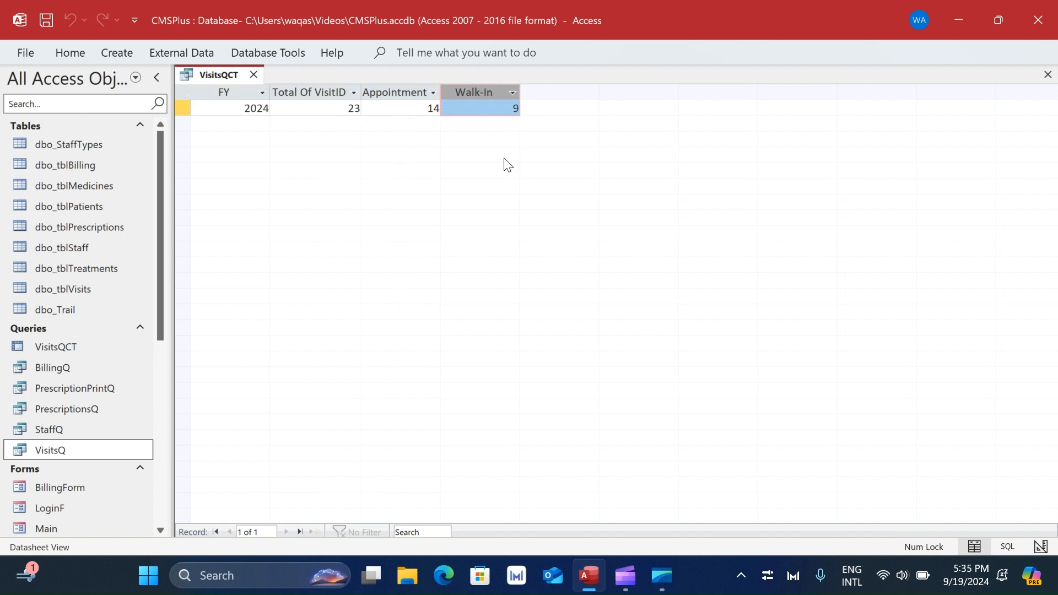
pyautogui.click(397, 95)
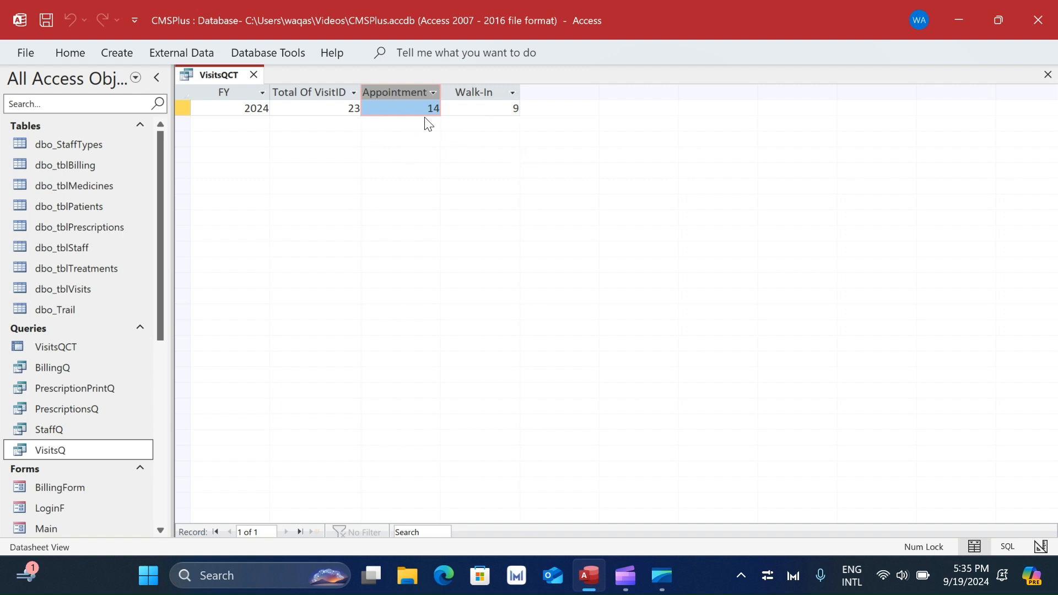
pyautogui.click(483, 95)
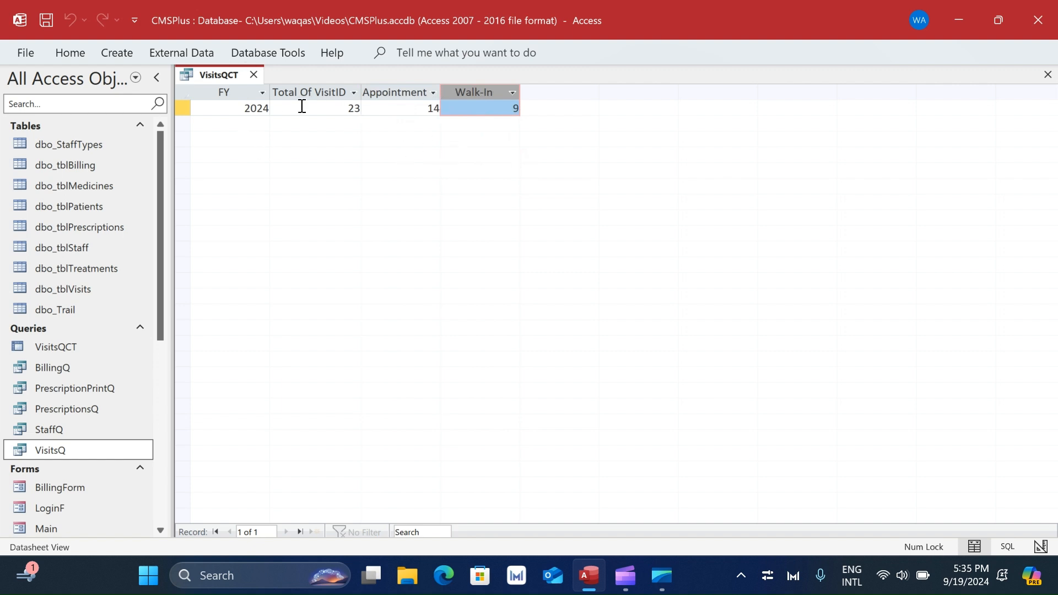
pyautogui.click(254, 73)
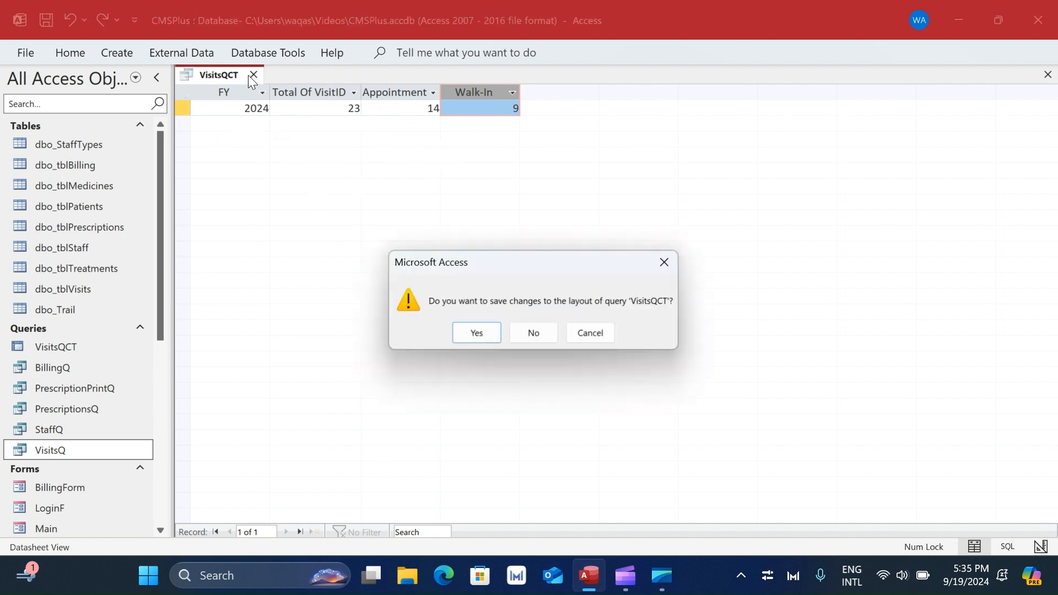
pyautogui.click(487, 331)
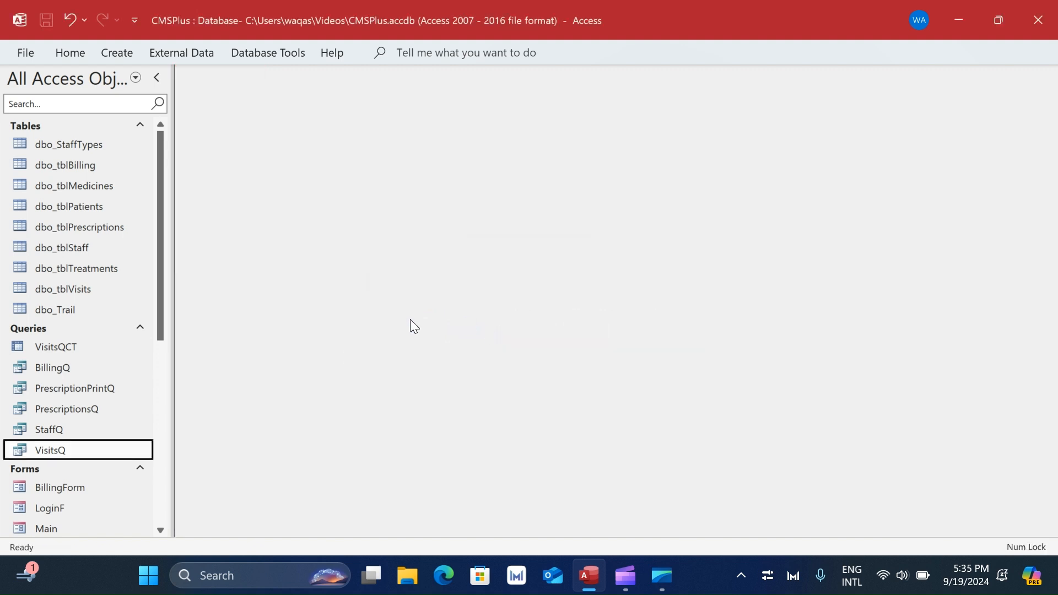
# Step: Create a blank report in design view and set its record source to VisitsQCT
pyautogui.click(118, 53)
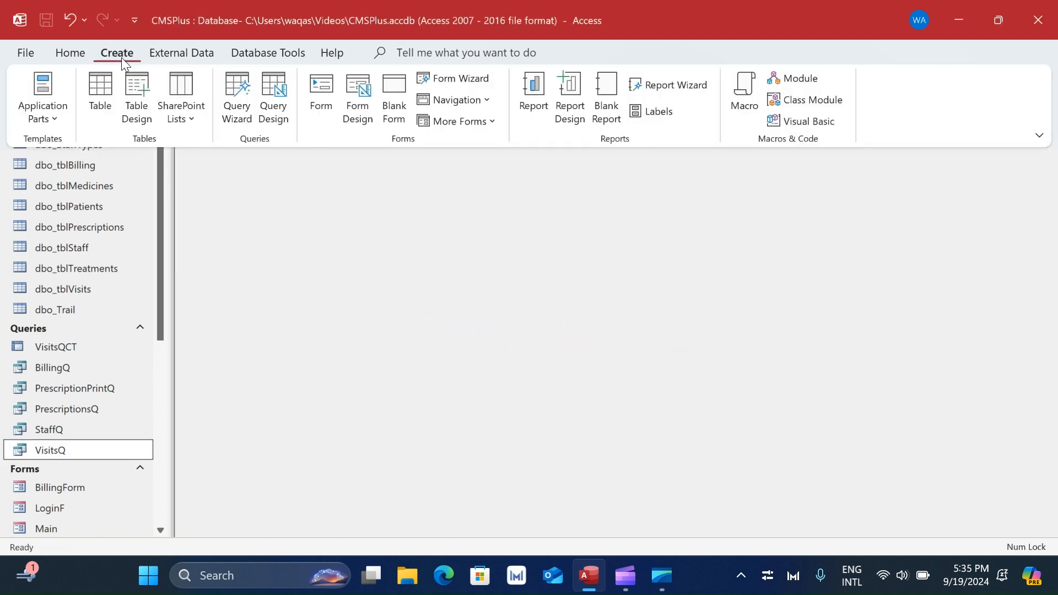
pyautogui.click(572, 110)
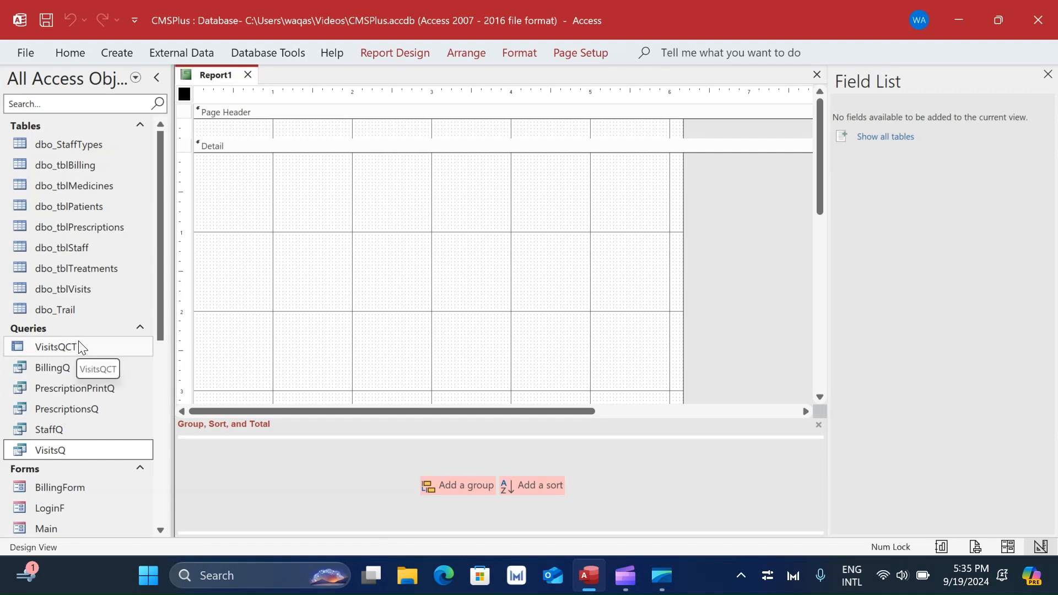
pyautogui.rightClick(185, 97)
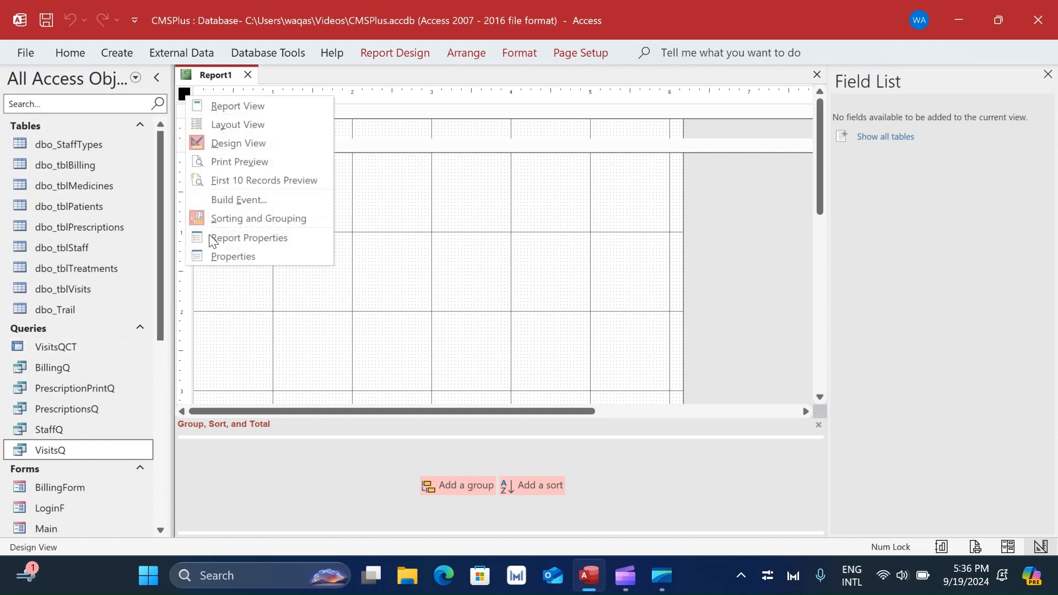
pyautogui.click(233, 259)
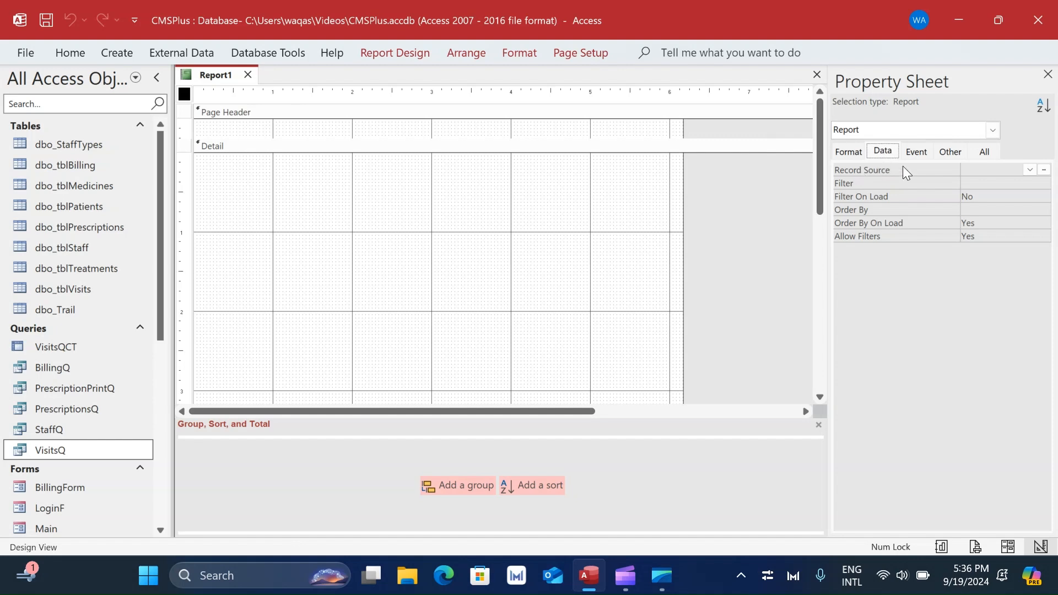
pyautogui.click(1029, 171)
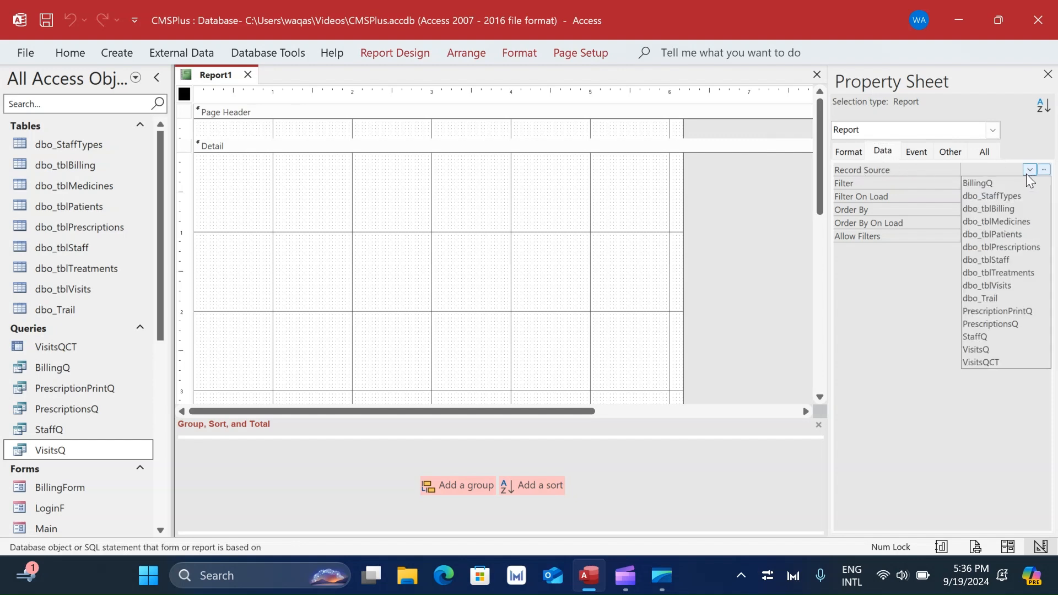
pyautogui.click(979, 362)
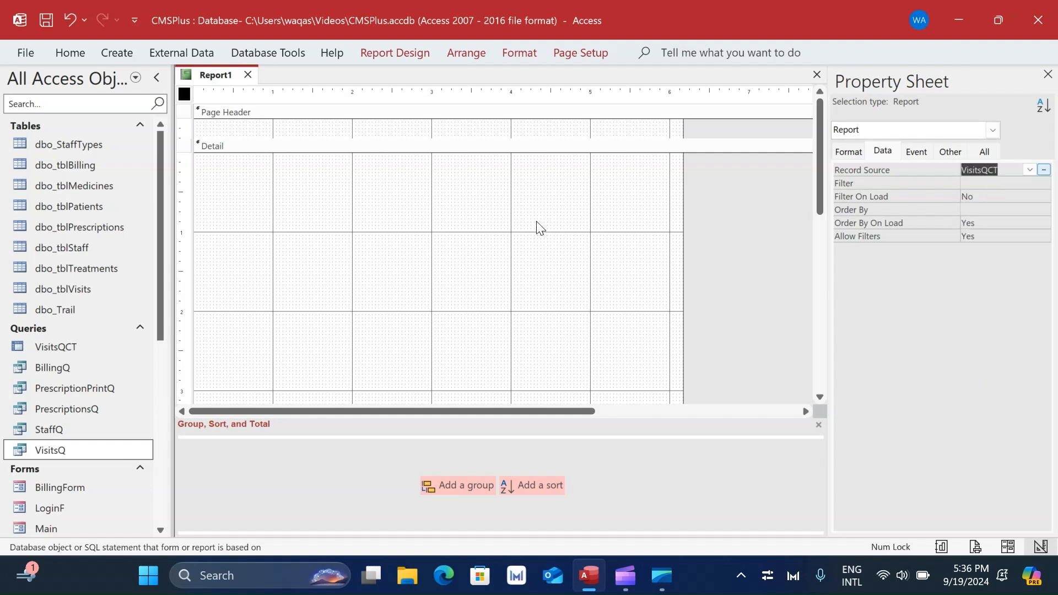
# Step: Add the FY, Total Of VisitID, Appointment and Walk-In fields to the report's Detail section
pyautogui.click(396, 49)
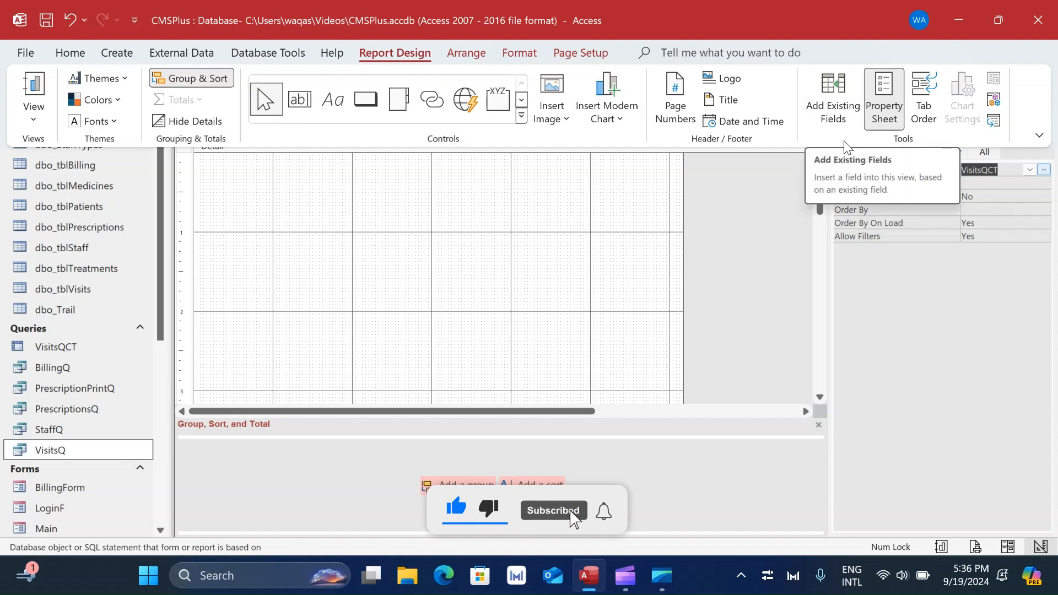
pyautogui.click(841, 119)
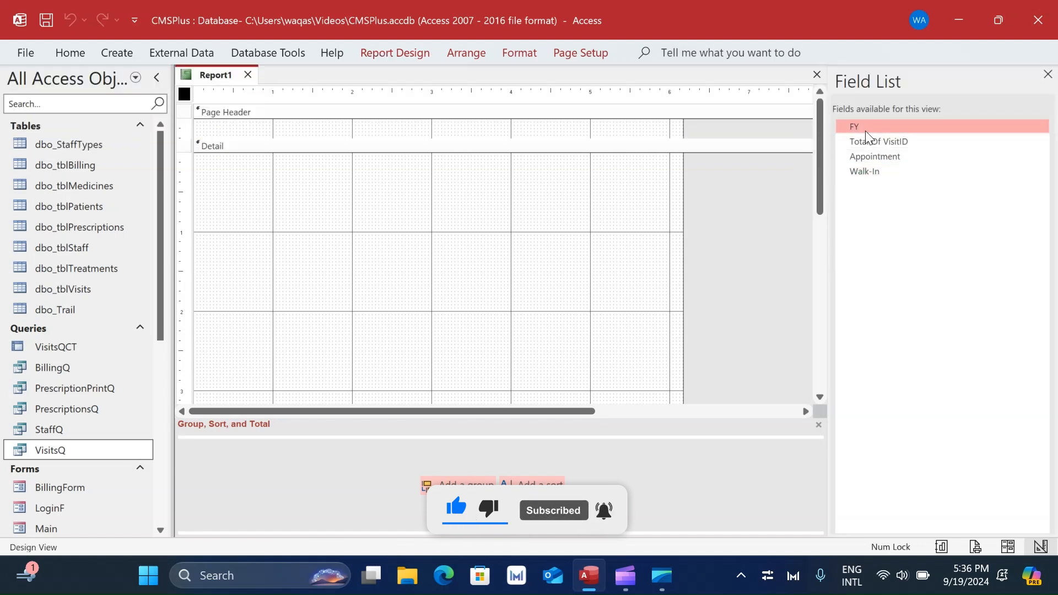
pyautogui.moveTo(867, 133); pyautogui.dragTo(436, 215)
pyautogui.moveTo(848, 155); pyautogui.dragTo(438, 249)
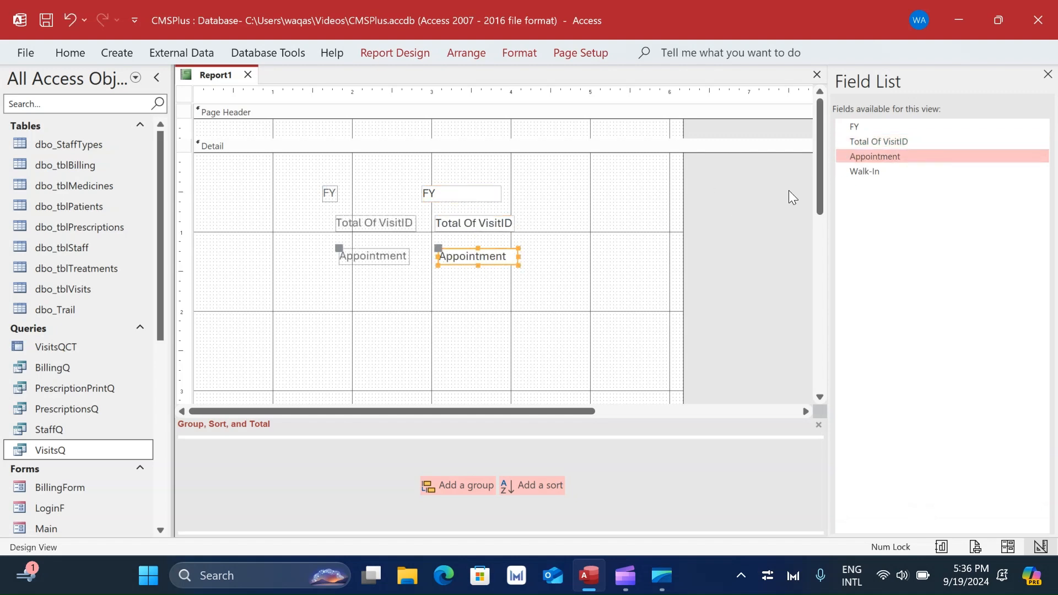
pyautogui.moveTo(865, 171); pyautogui.dragTo(441, 279)
# Step: Set the font colour of all labels and fields in the Detail section to black
pyautogui.moveTo(605, 313); pyautogui.dragTo(295, 198)
pyautogui.click(70, 53)
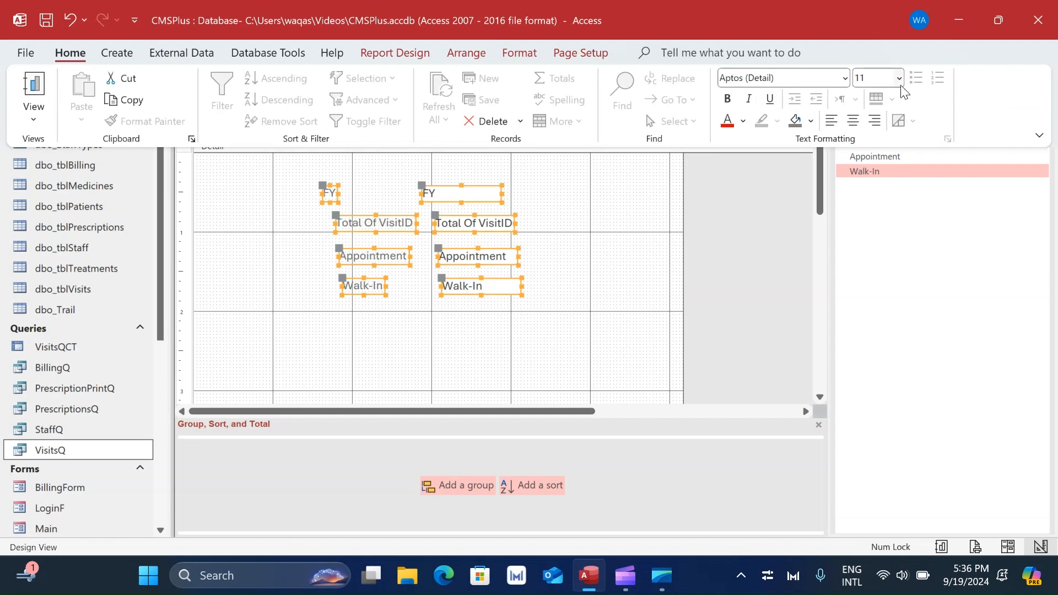
pyautogui.click(743, 121)
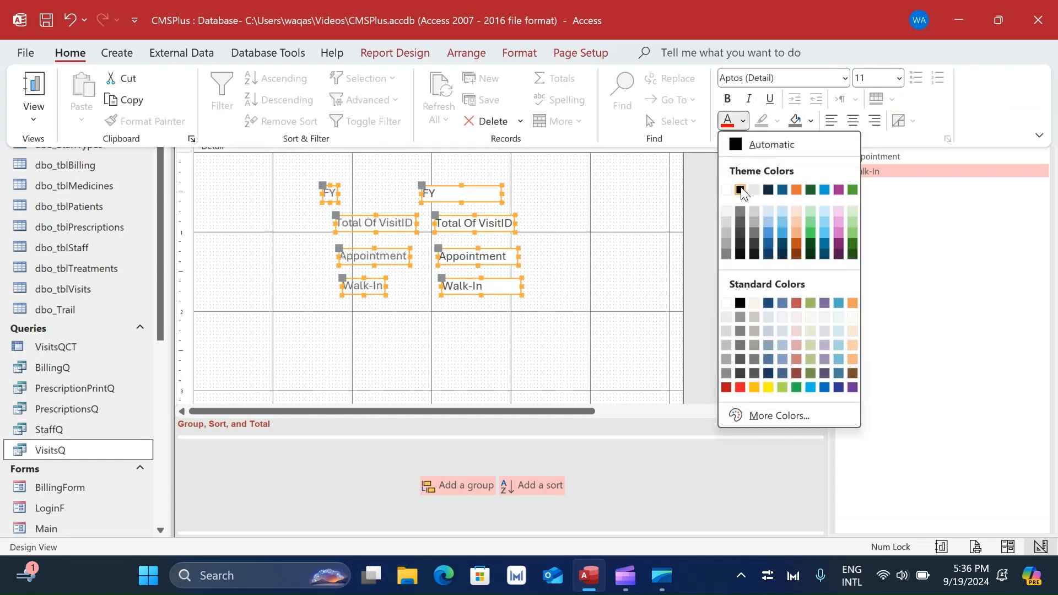
pyautogui.click(741, 191)
# Step: Arrange all the labels and fields in a stacked layout with narrow control padding
pyautogui.rightClick(498, 223)
pyautogui.moveTo(547, 264)
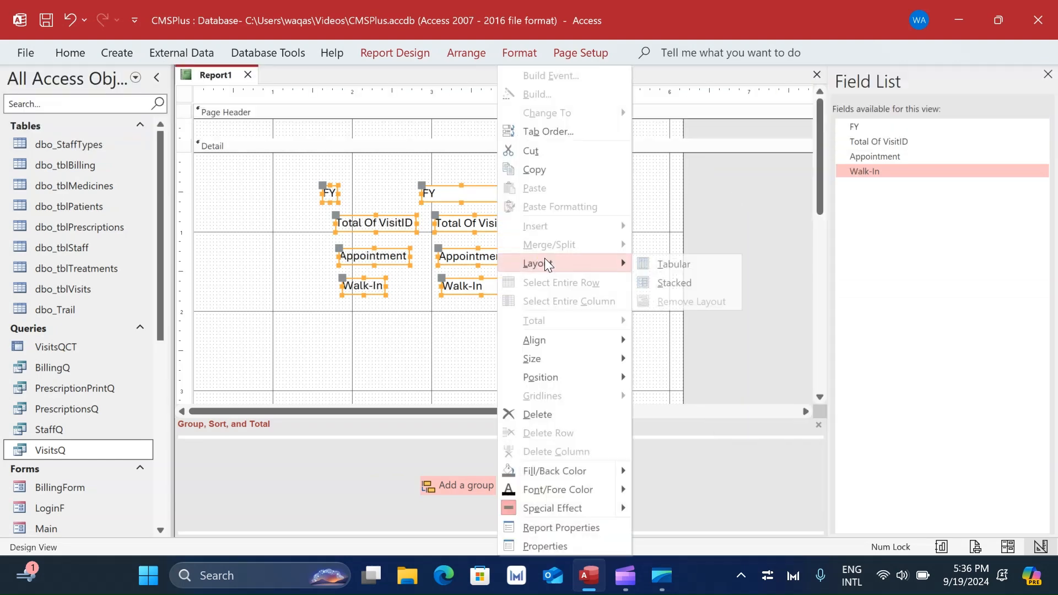
pyautogui.click(706, 285)
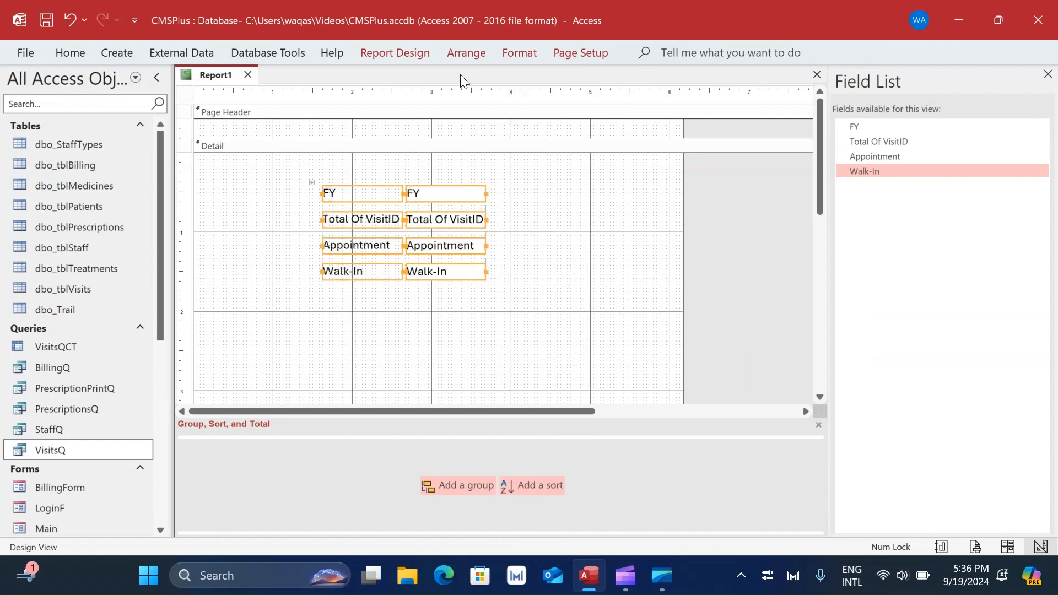
pyautogui.click(466, 52)
pyautogui.click(747, 107)
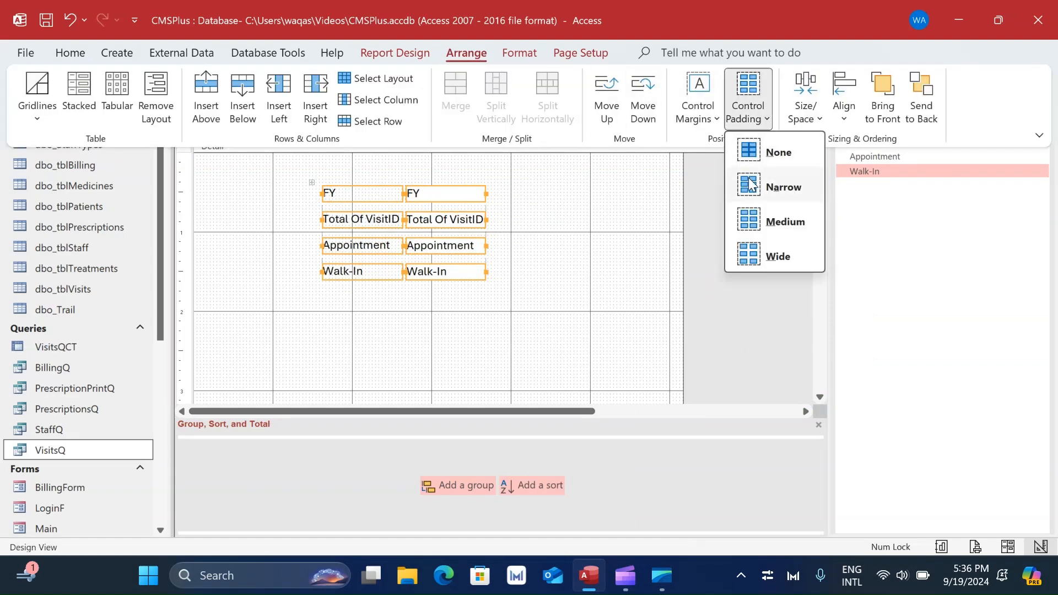
pyautogui.click(751, 186)
pyautogui.click(558, 290)
# Step: Change the font of all labels and fields in the Detail section to Calibri
pyautogui.moveTo(634, 345); pyautogui.dragTo(259, 176)
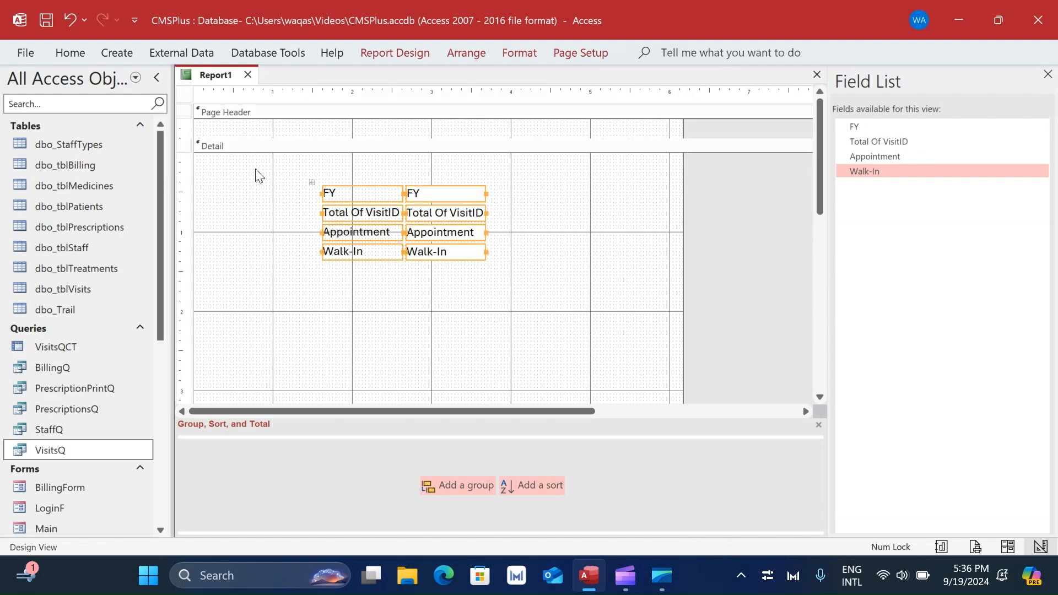
pyautogui.click(63, 53)
pyautogui.click(793, 78)
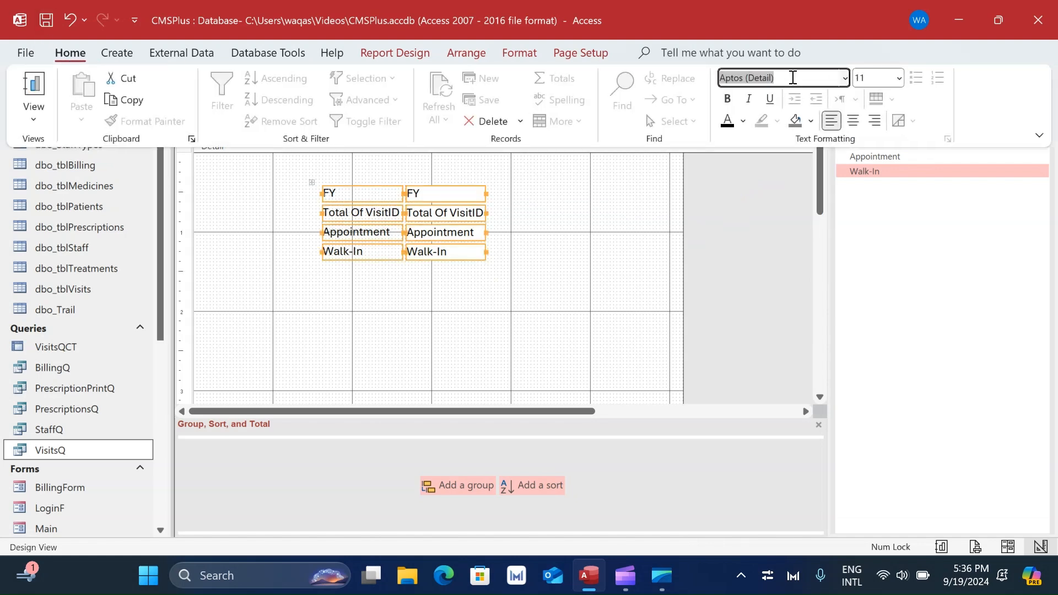
pyautogui.write('Calibri')
pyautogui.press('Tab')
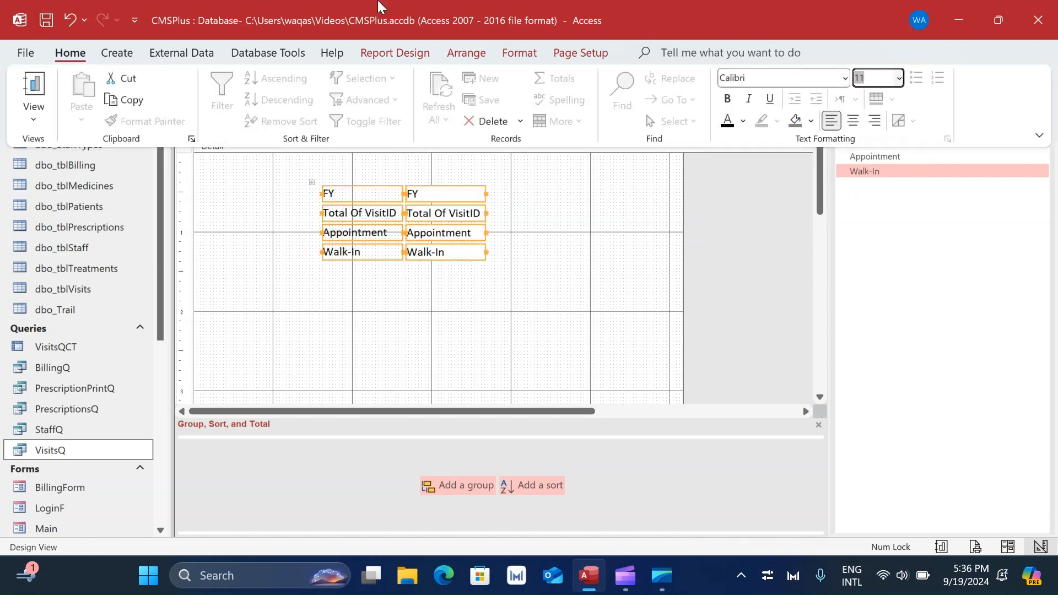
# Step: Remove the stacked layout from the labels and fields so each can be moved freely
pyautogui.moveTo(333, 309); pyautogui.dragTo(354, 191)
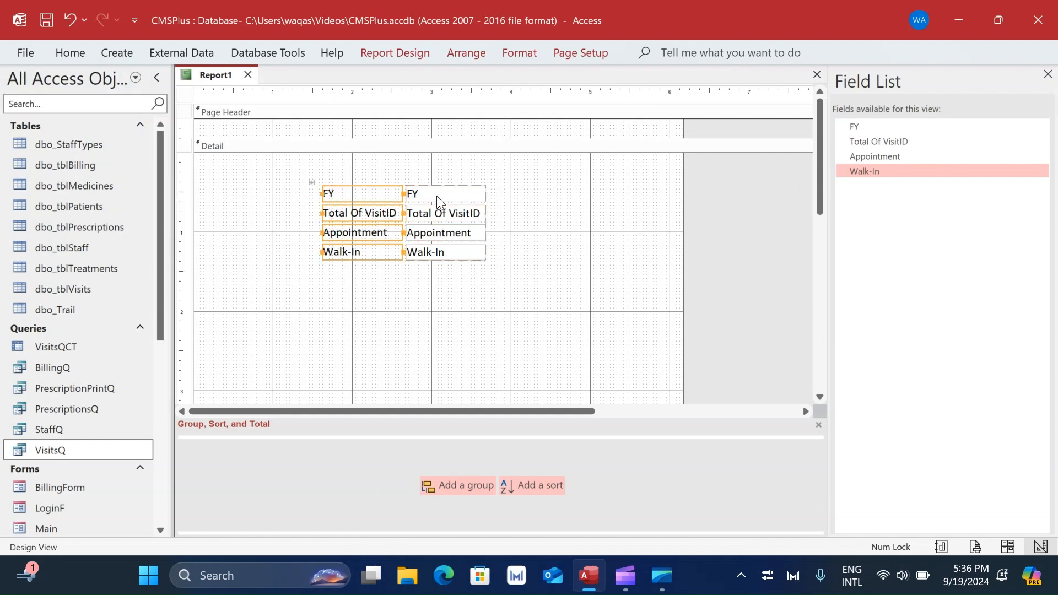
pyautogui.moveTo(505, 174); pyautogui.dragTo(275, 270)
pyautogui.rightClick(403, 234)
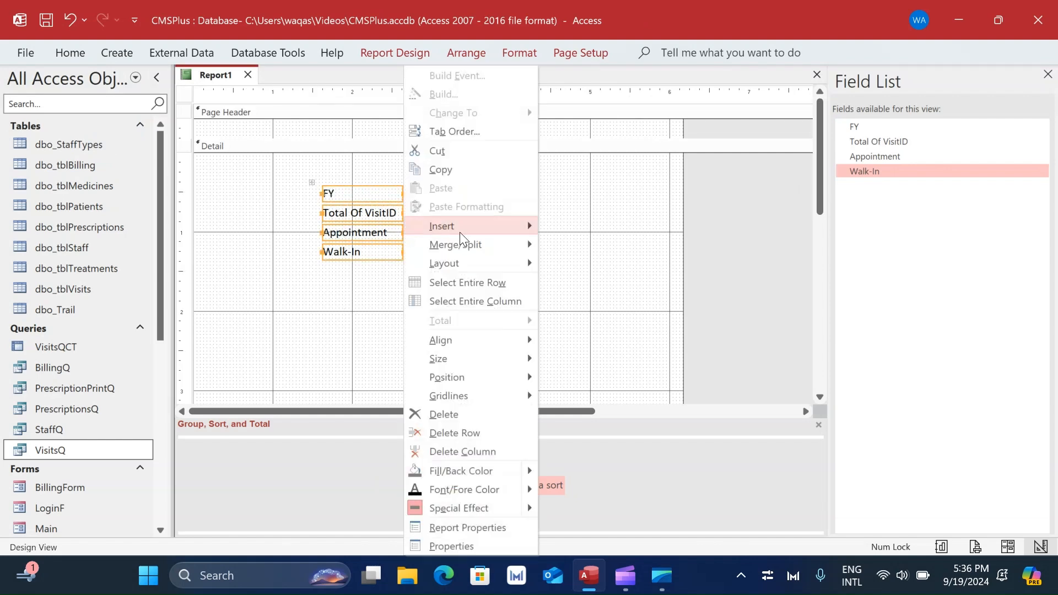
pyautogui.moveTo(529, 263)
pyautogui.click(609, 304)
pyautogui.click(489, 254)
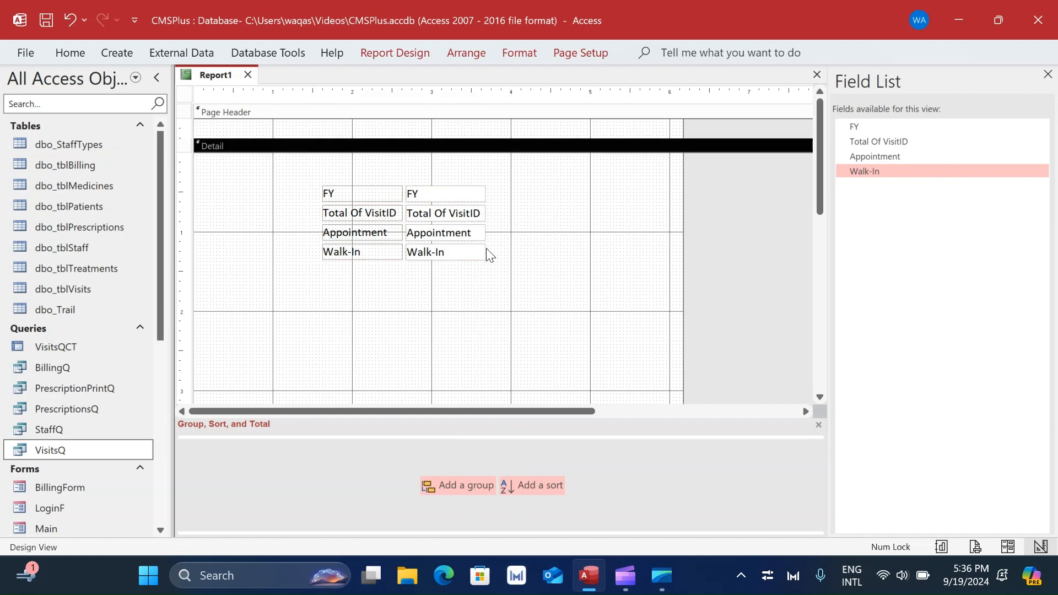
# Step: Separate the FY label and field from the other controls, and stack them as a narrow column headed Year
pyautogui.moveTo(496, 213); pyautogui.dragTo(501, 294)
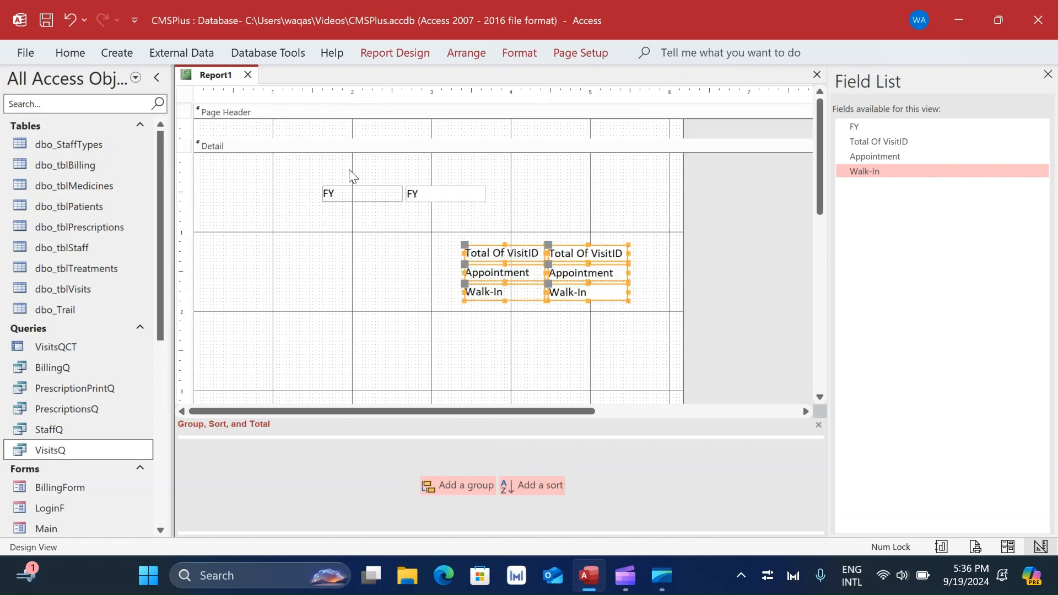
pyautogui.moveTo(375, 192); pyautogui.dragTo(316, 204)
pyautogui.doubleClick(321, 217)
pyautogui.write('Year')
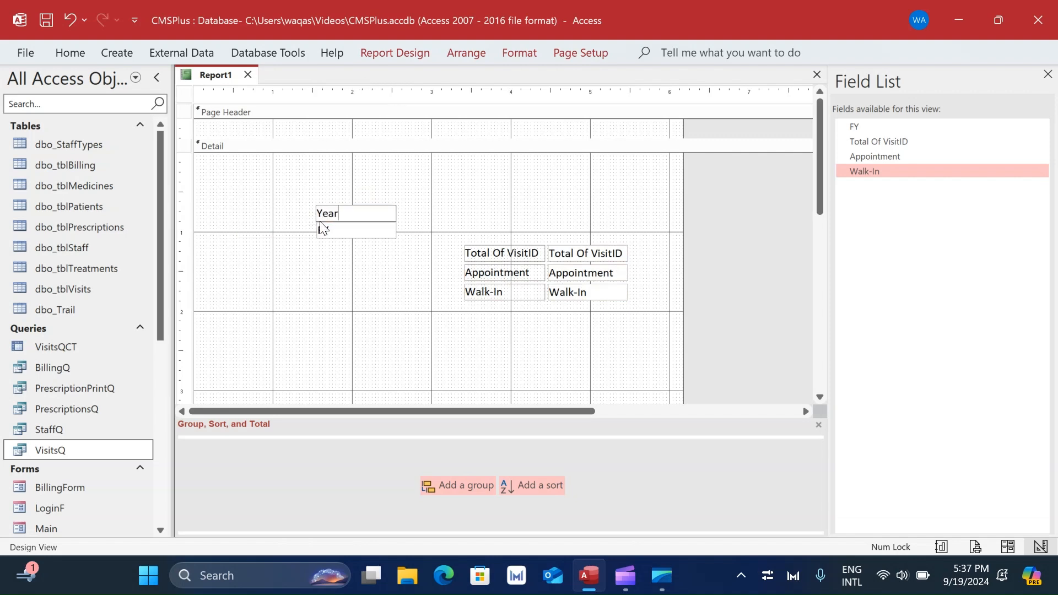
pyautogui.press('Return')
pyautogui.moveTo(417, 214); pyautogui.dragTo(368, 230)
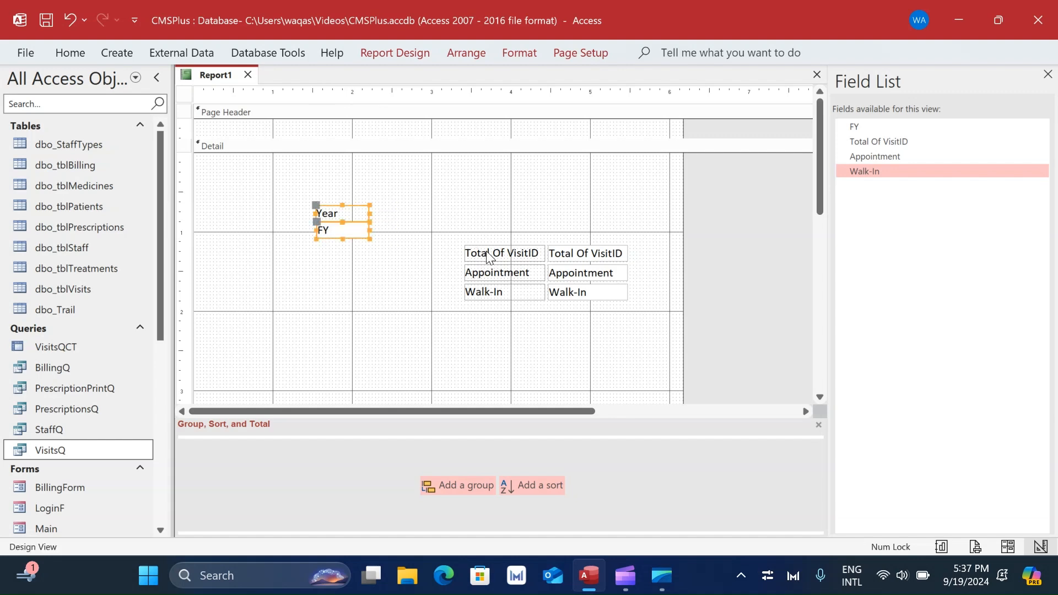
# Step: Place the Total Of VisitID label beside Year with its field underneath, and rename the label Total Visits
pyautogui.moveTo(487, 253); pyautogui.dragTo(393, 214)
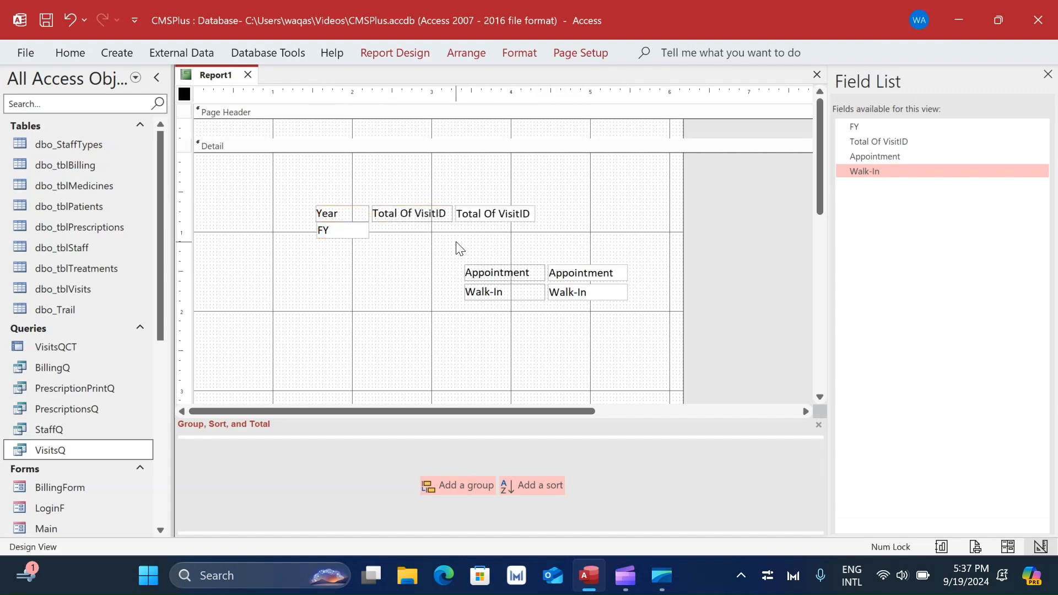
pyautogui.click(472, 217)
pyautogui.moveTo(472, 217)
pyautogui.mouseDown()
pyautogui.moveTo(374, 226)
pyautogui.moveTo(475, 214)
pyautogui.mouseUp()
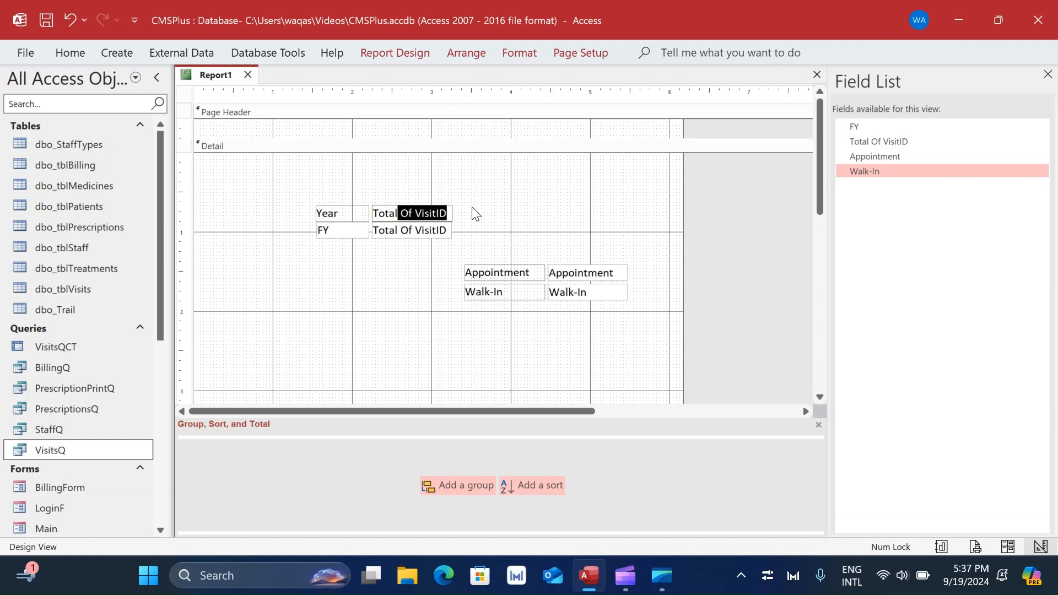
pyautogui.write('Visi')
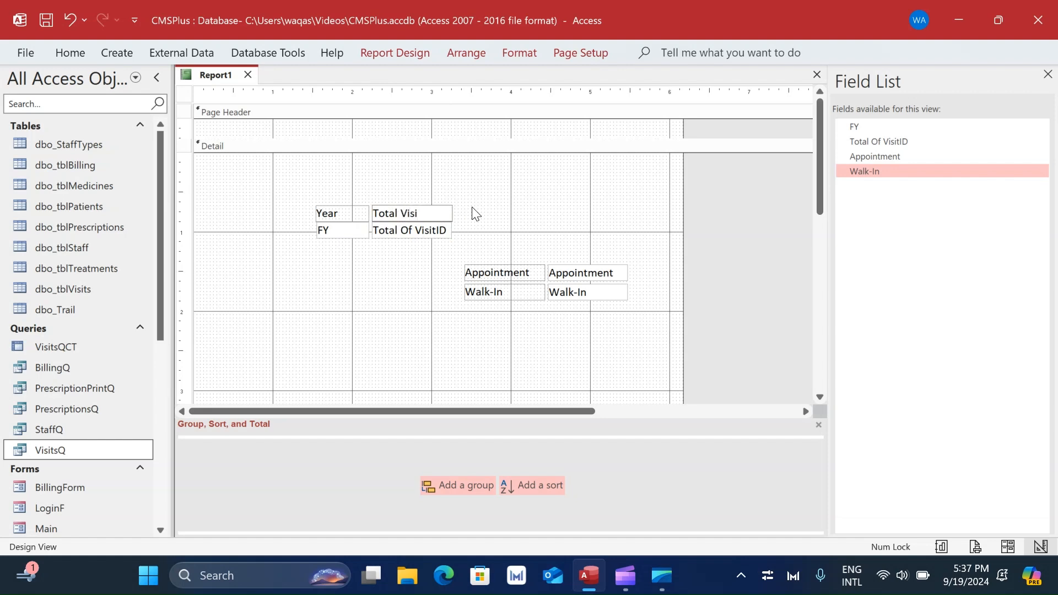
pyautogui.write('ts')
pyautogui.press('Return')
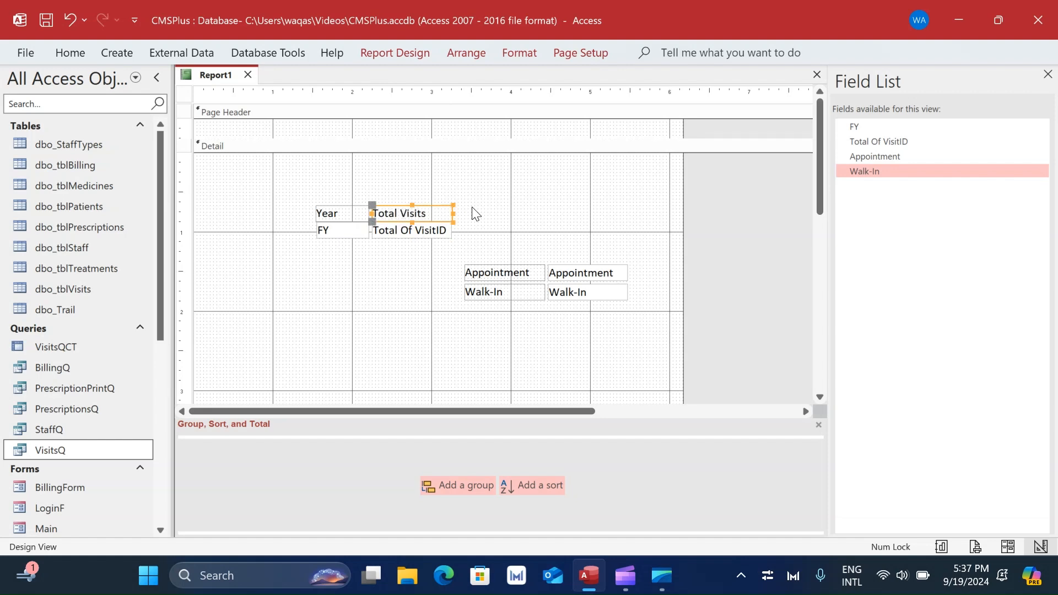
# Step: Place the Appointment label beside Total Visits with its field directly underneath
pyautogui.moveTo(507, 272); pyautogui.dragTo(453, 223)
pyautogui.click(550, 214)
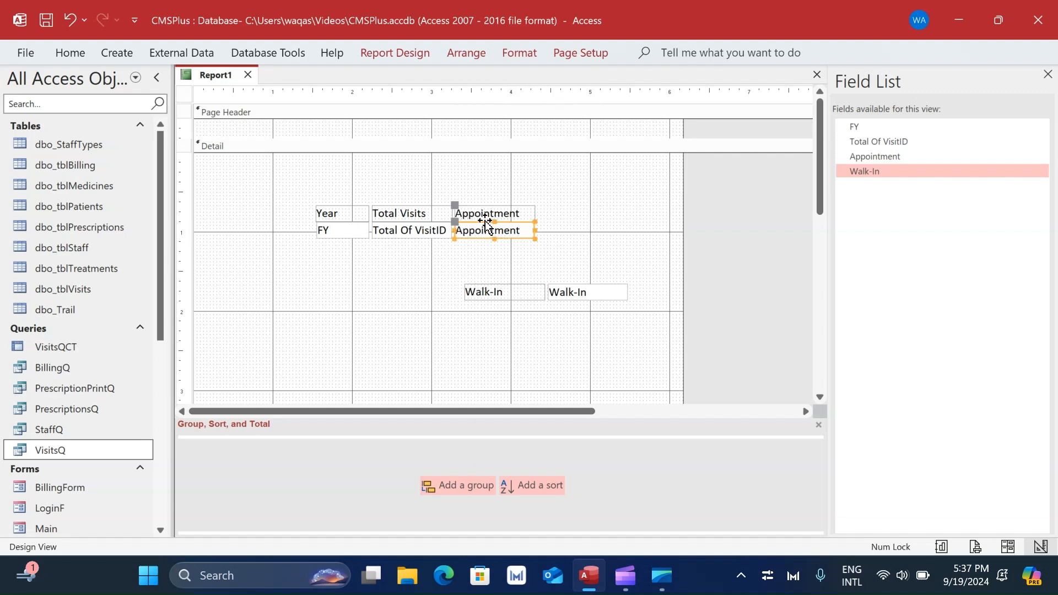
pyautogui.click(607, 238)
pyautogui.click(499, 230)
# Step: Place the Walk-In label beside the Appointment label with its field directly underneath
pyautogui.click(492, 292)
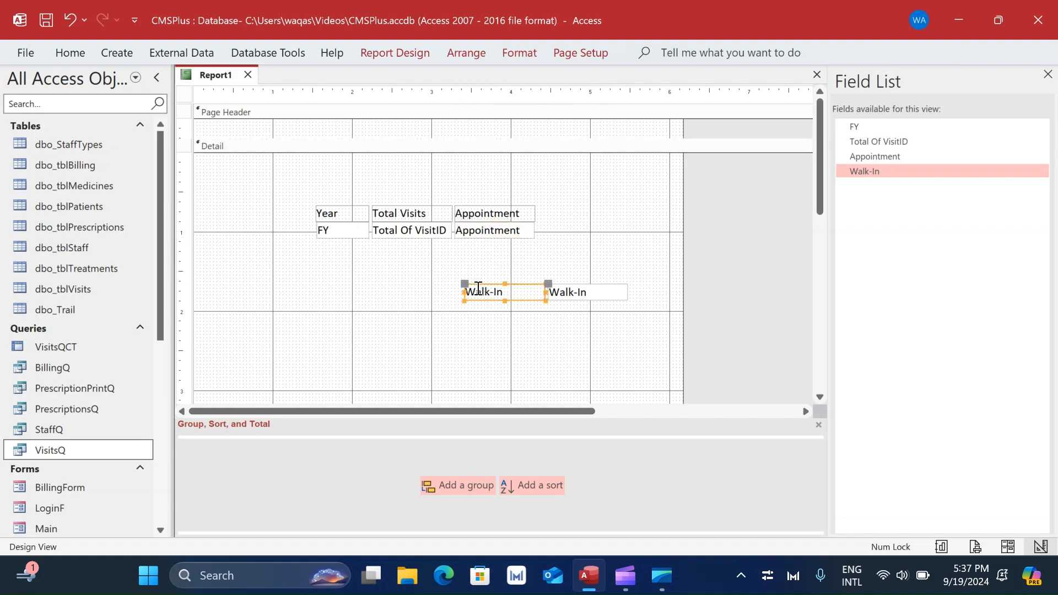
pyautogui.moveTo(463, 286); pyautogui.dragTo(536, 208)
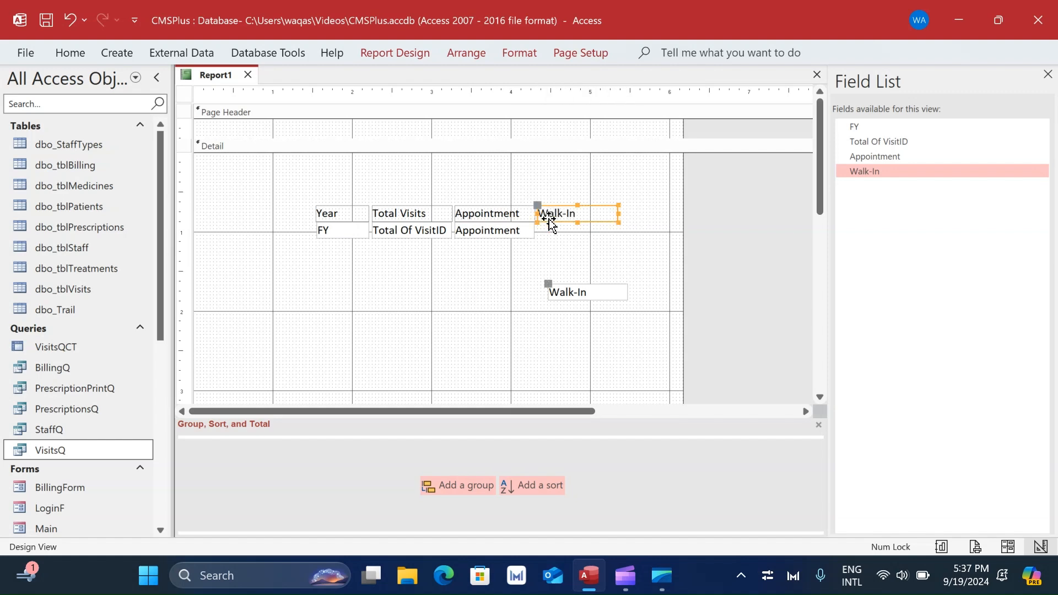
pyautogui.click(584, 292)
pyautogui.moveTo(548, 286); pyautogui.dragTo(541, 228)
pyautogui.click(626, 257)
# Step: Move the whole block of labels and fields closer to the Detail section's upper left corner
pyautogui.moveTo(643, 248); pyautogui.dragTo(293, 170)
pyautogui.click(286, 230)
pyautogui.moveTo(275, 216); pyautogui.dragTo(286, 194)
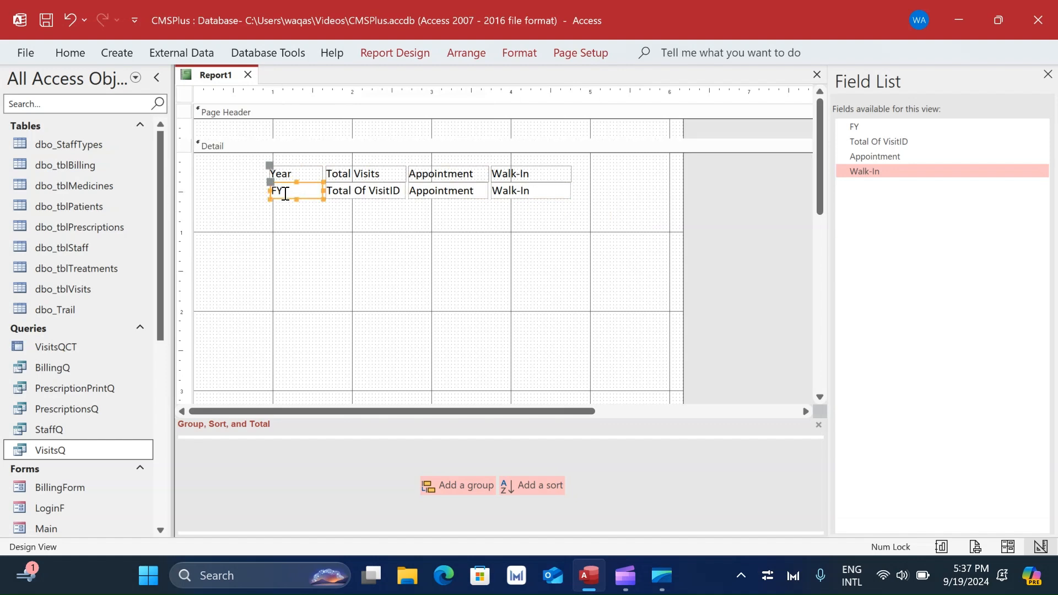
pyautogui.click(273, 186)
pyautogui.click(345, 219)
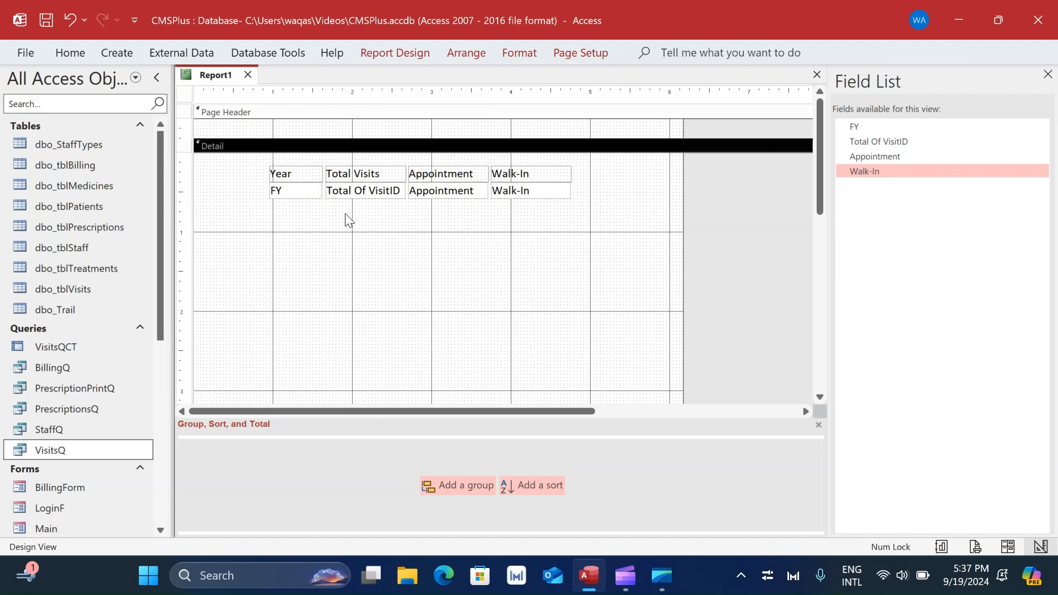
# Step: Center the text of all four column labels and their fields
pyautogui.moveTo(345, 220); pyautogui.dragTo(413, 207)
pyautogui.moveTo(557, 220); pyautogui.dragTo(294, 165)
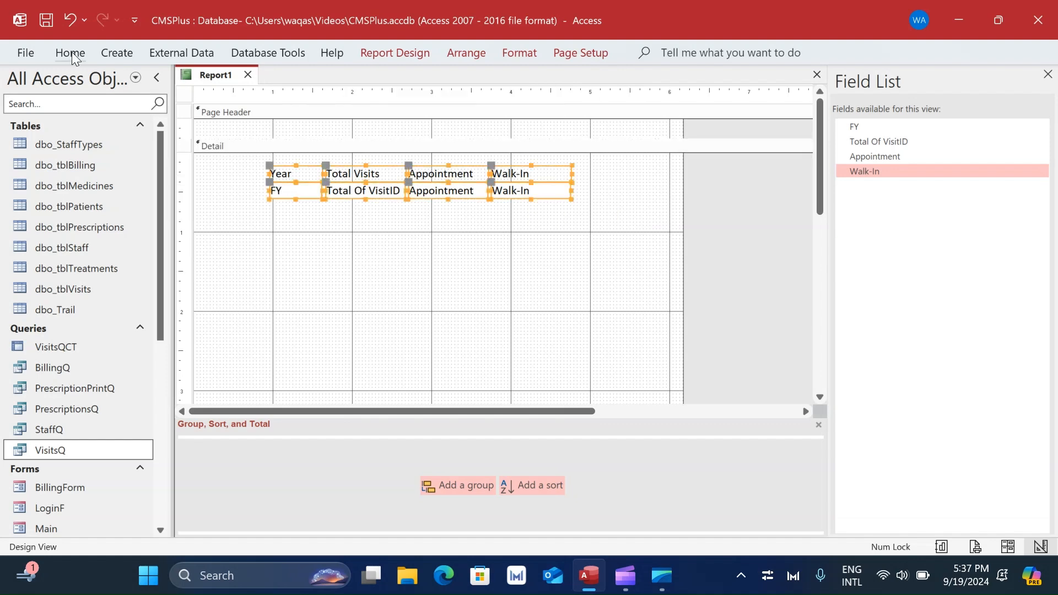
pyautogui.click(70, 52)
pyautogui.click(853, 120)
pyautogui.click(496, 271)
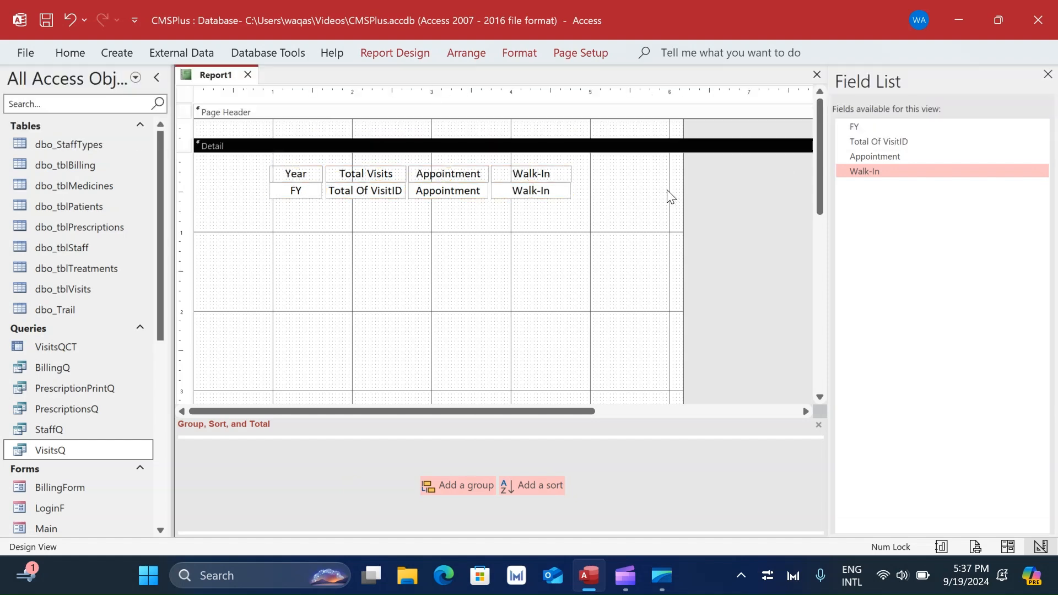
# Step: Set the four column labels, Year through Walk-In, to font size 9 and make them bold
pyautogui.moveTo(619, 172); pyautogui.dragTo(328, 163)
pyautogui.click(70, 53)
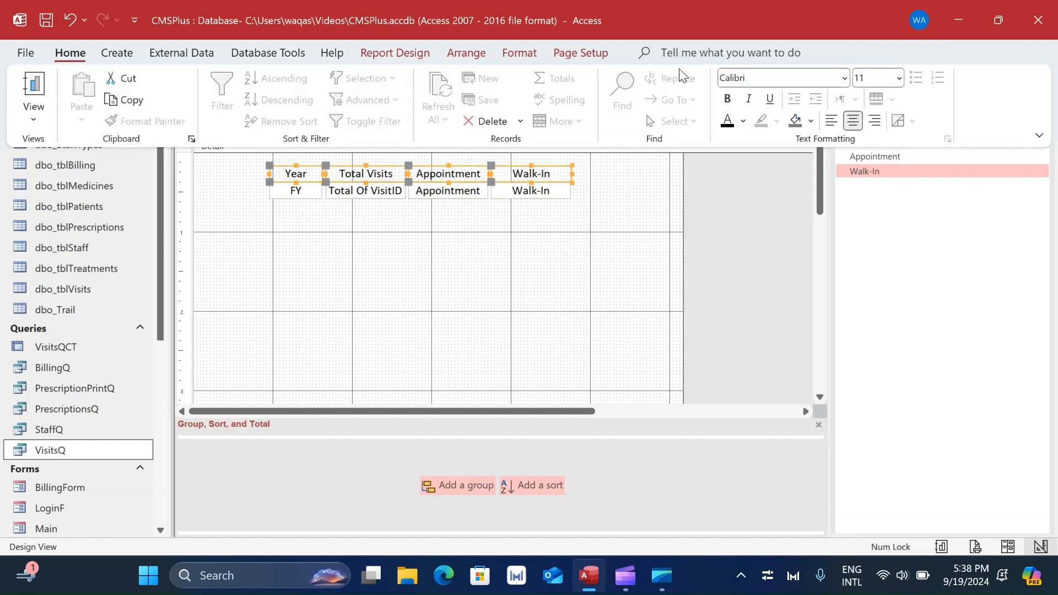
pyautogui.click(898, 78)
pyautogui.click(899, 78)
pyautogui.click(898, 78)
pyautogui.click(868, 120)
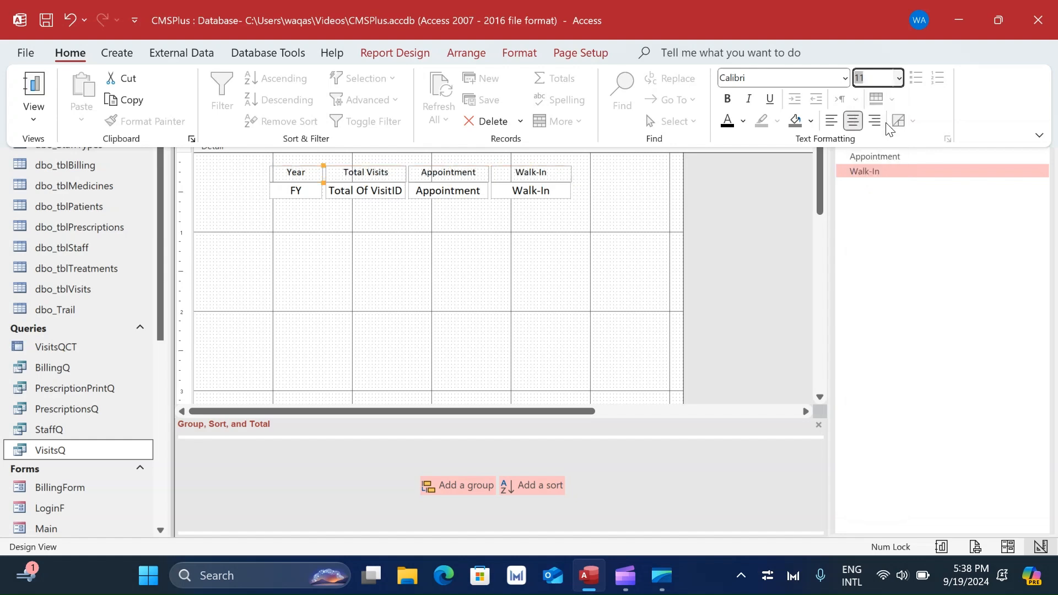
pyautogui.click(728, 98)
pyautogui.click(498, 239)
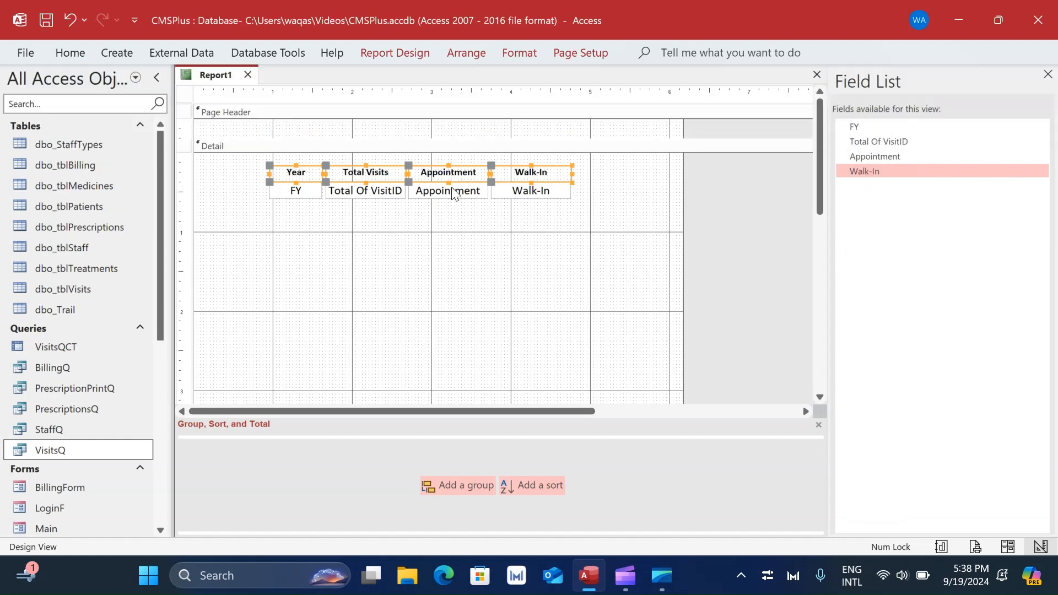
# Step: Try to reduce the height of the four column labels from their upper edge
pyautogui.click(447, 166)
pyautogui.moveTo(446, 172); pyautogui.dragTo(446, 173)
pyautogui.click(524, 224)
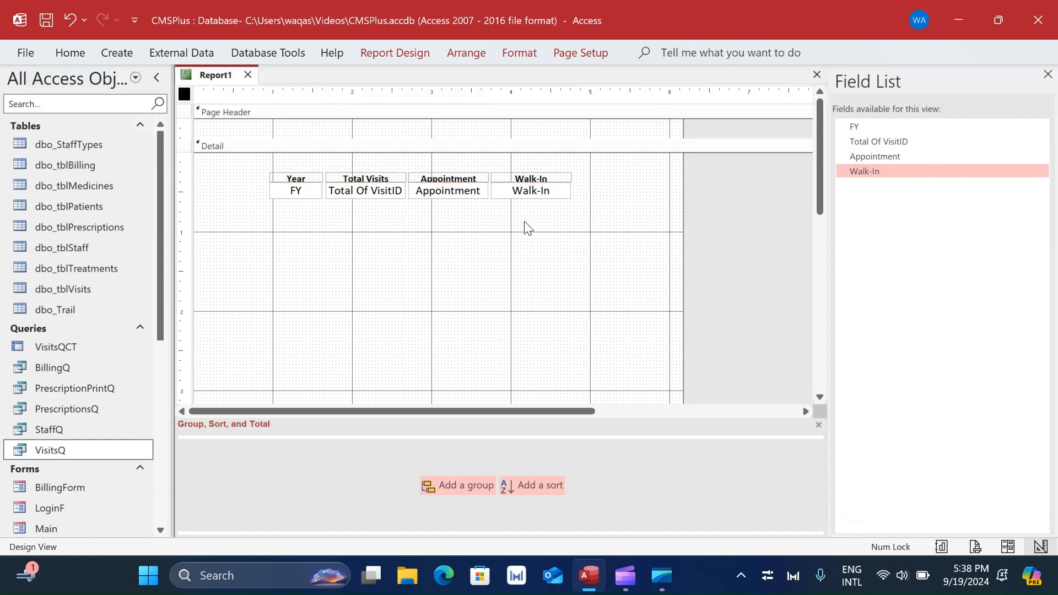
pyautogui.moveTo(614, 173); pyautogui.dragTo(298, 175)
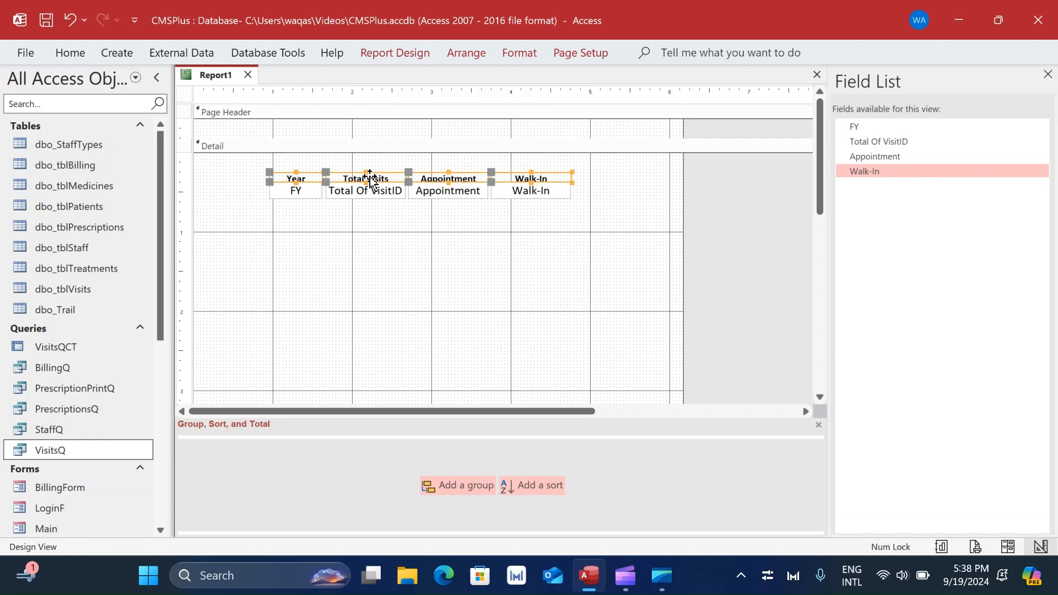
pyautogui.moveTo(364, 173); pyautogui.dragTo(321, 189)
# Step: Enlarge the four data fields downward so their lower edges end just above the 1-inch ruler mark
pyautogui.click(350, 226)
pyautogui.click(315, 194)
pyautogui.click(401, 237)
pyautogui.moveTo(611, 211); pyautogui.dragTo(299, 187)
pyautogui.moveTo(364, 197); pyautogui.dragTo(366, 220)
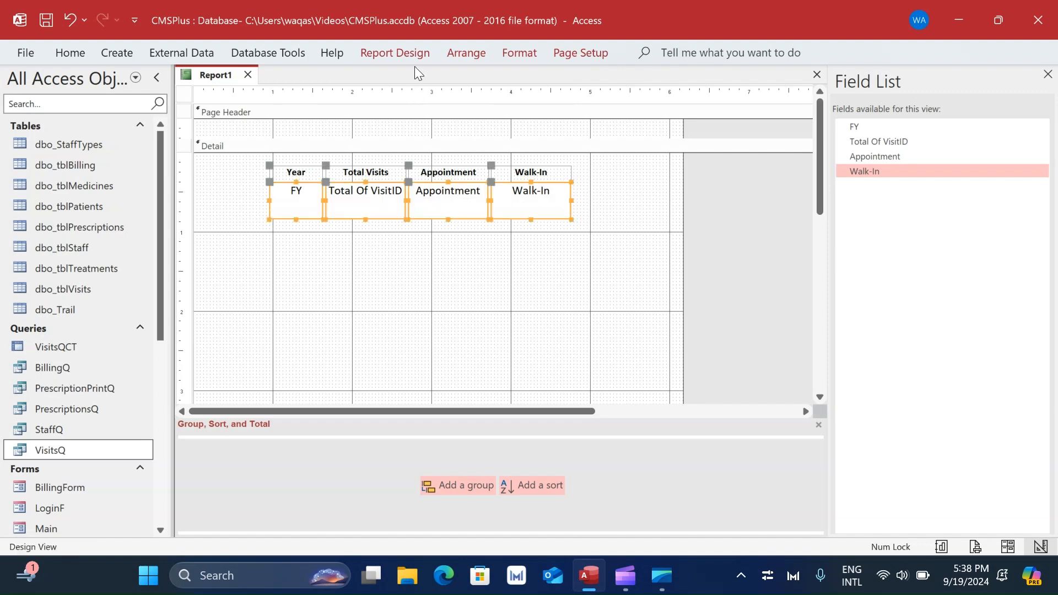
# Step: Try top margins of 0.9 and 0.6 inches on the four data fields and settle on 0.09 inches
pyautogui.click(394, 53)
pyautogui.click(884, 99)
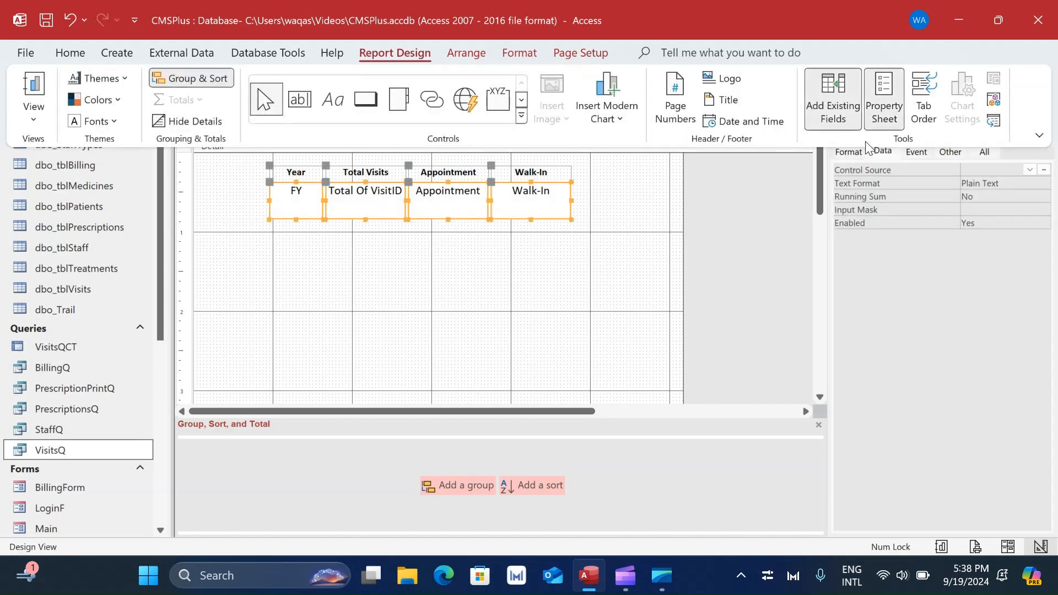
pyautogui.click(856, 153)
pyautogui.scroll(-5, 1014, 414)
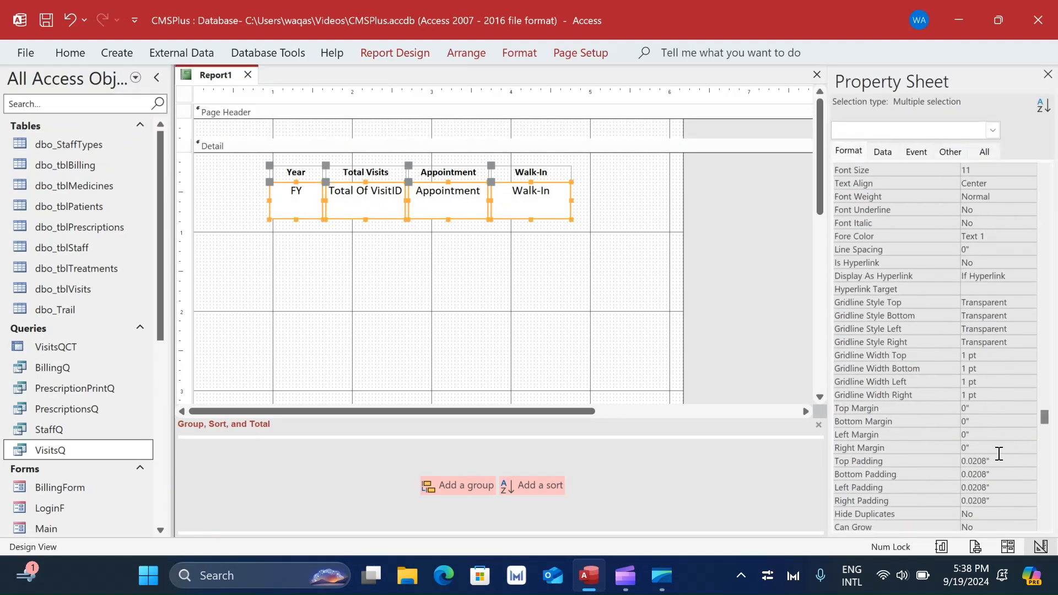
pyautogui.click(990, 407)
pyautogui.press('Return')
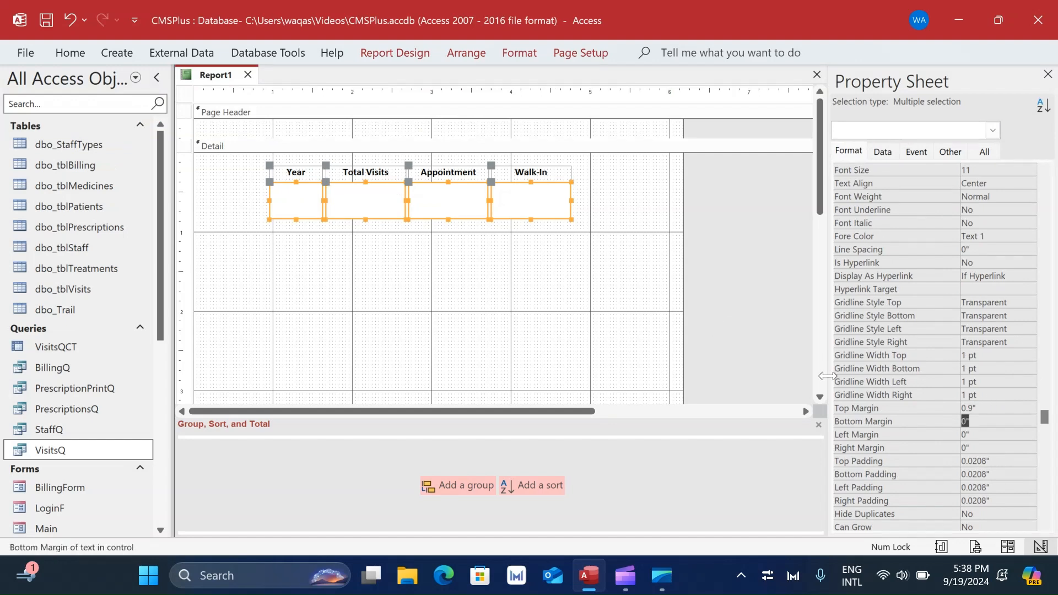
pyautogui.press('Up')
pyautogui.write('0.6')
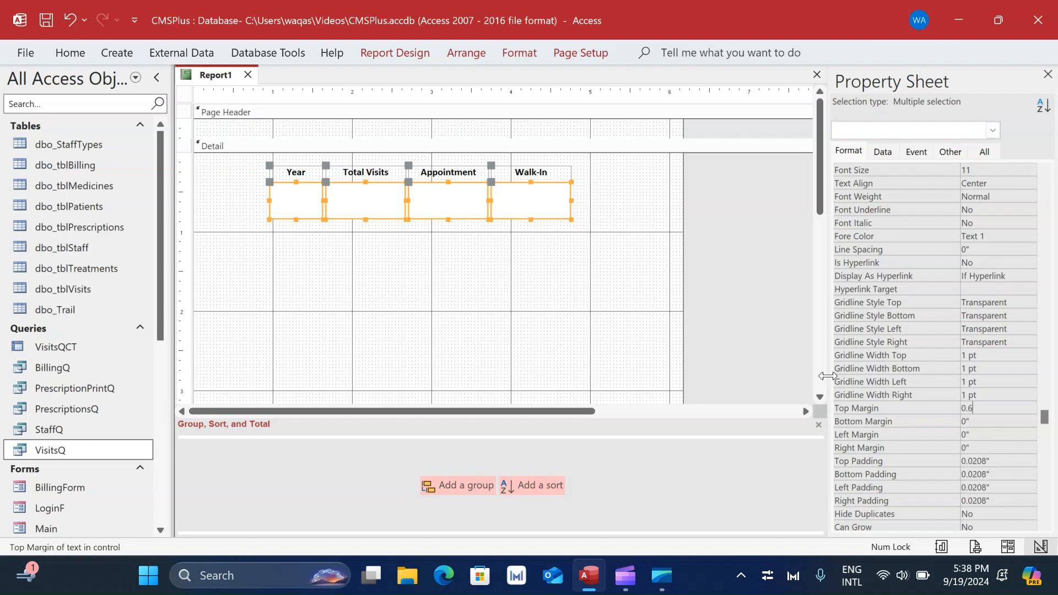
pyautogui.press('Return')
pyautogui.press('Up')
pyautogui.write('0')
pyautogui.press('Return')
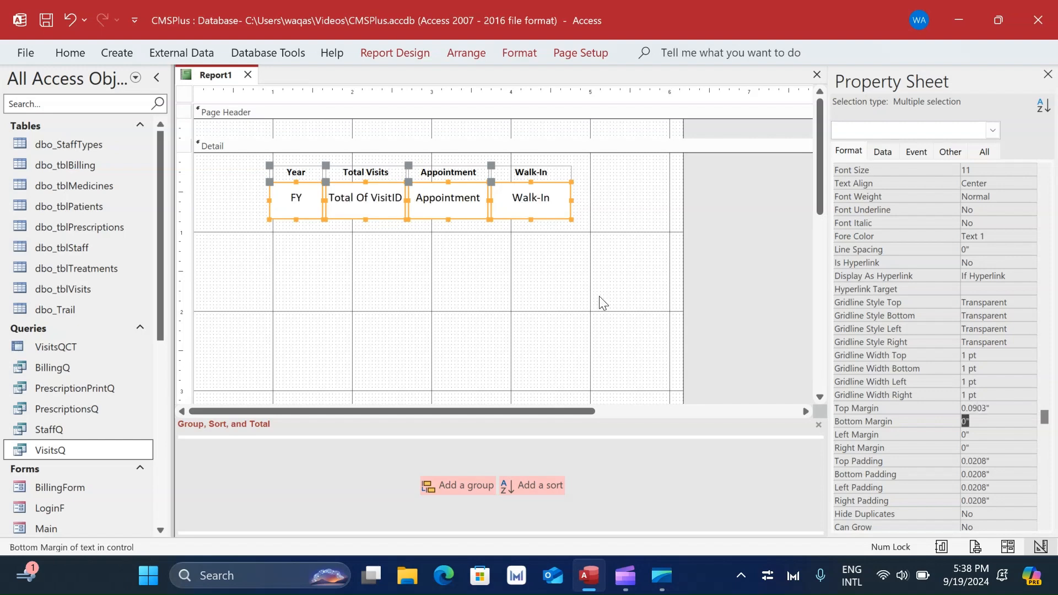
# Step: Try font size 14 on the four data fields and settle on size 13
pyautogui.click(70, 52)
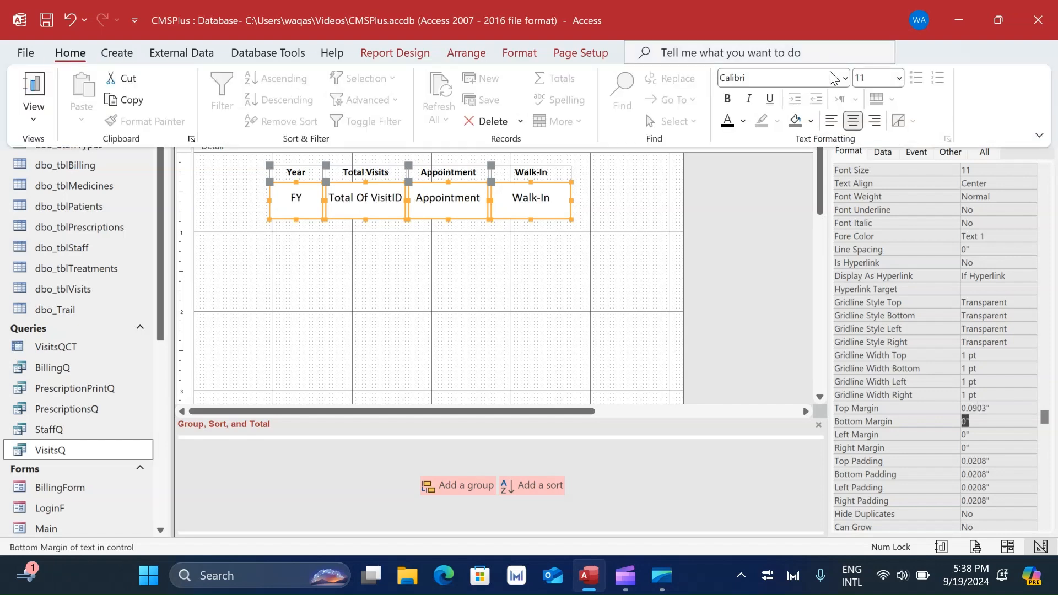
pyautogui.click(899, 78)
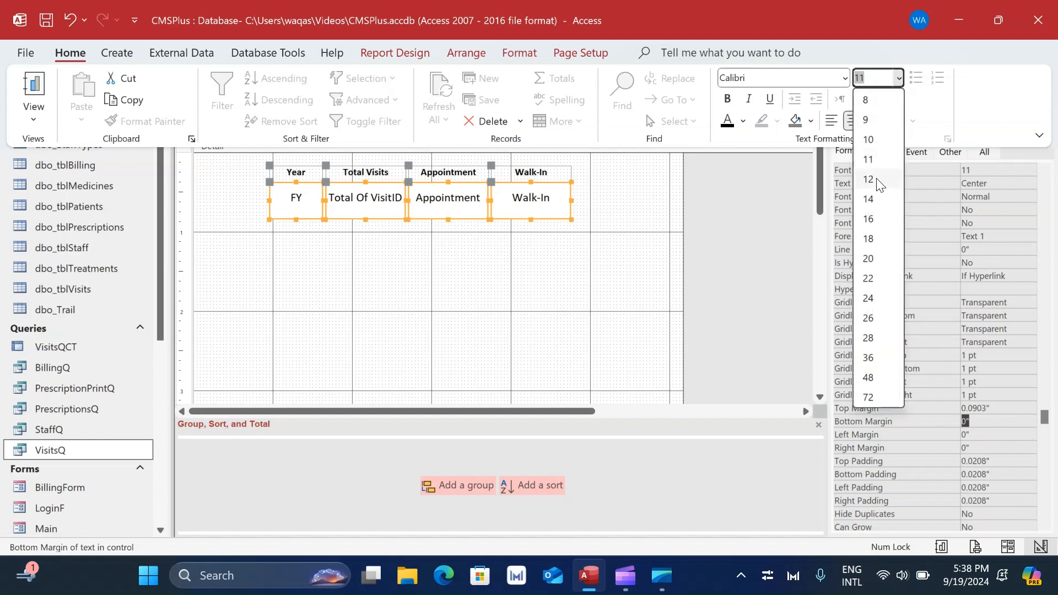
pyautogui.click(875, 195)
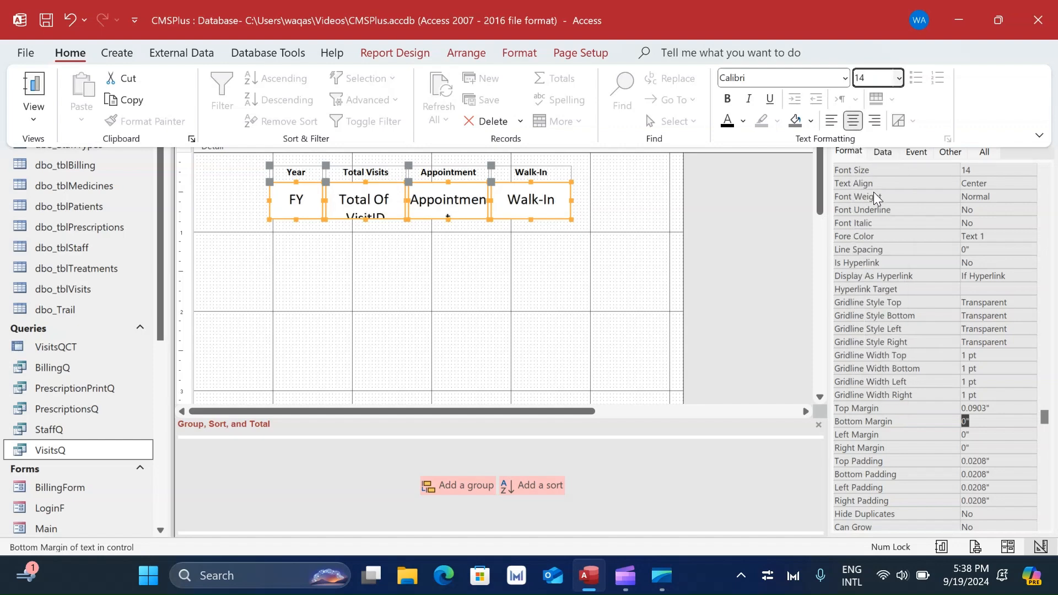
pyautogui.click(880, 77)
pyautogui.write('1')
pyautogui.press('Return')
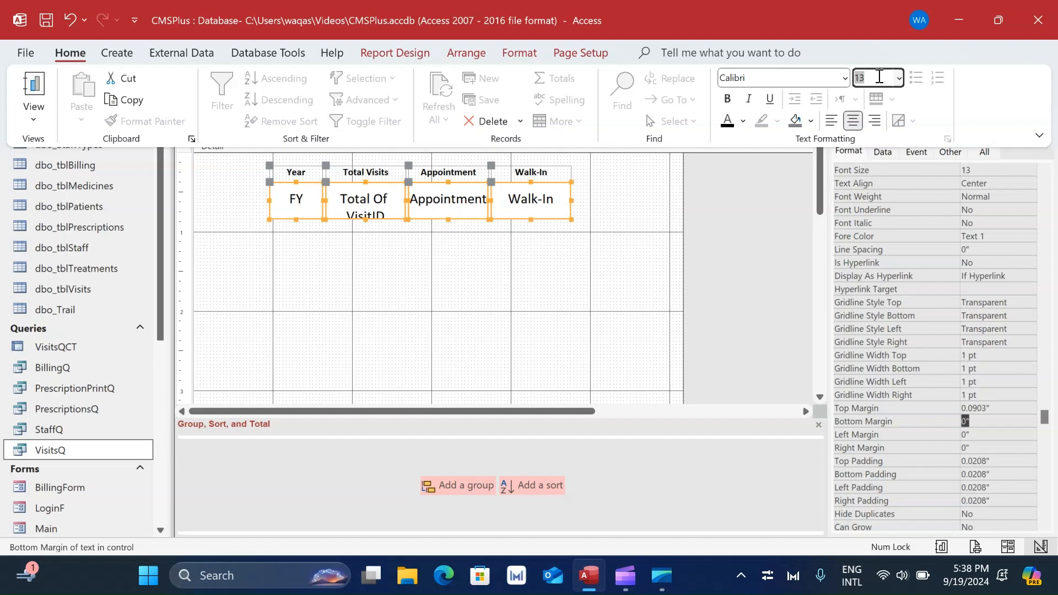
pyautogui.click(526, 261)
# Step: Preview the report in Report View and return to Design View
pyautogui.rightClick(205, 75)
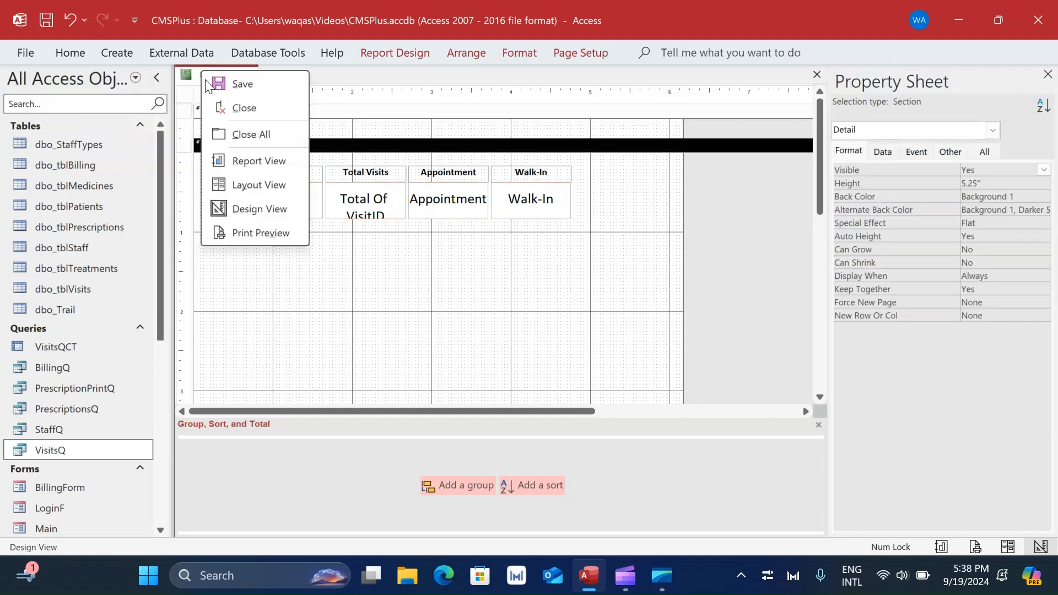
pyautogui.click(250, 166)
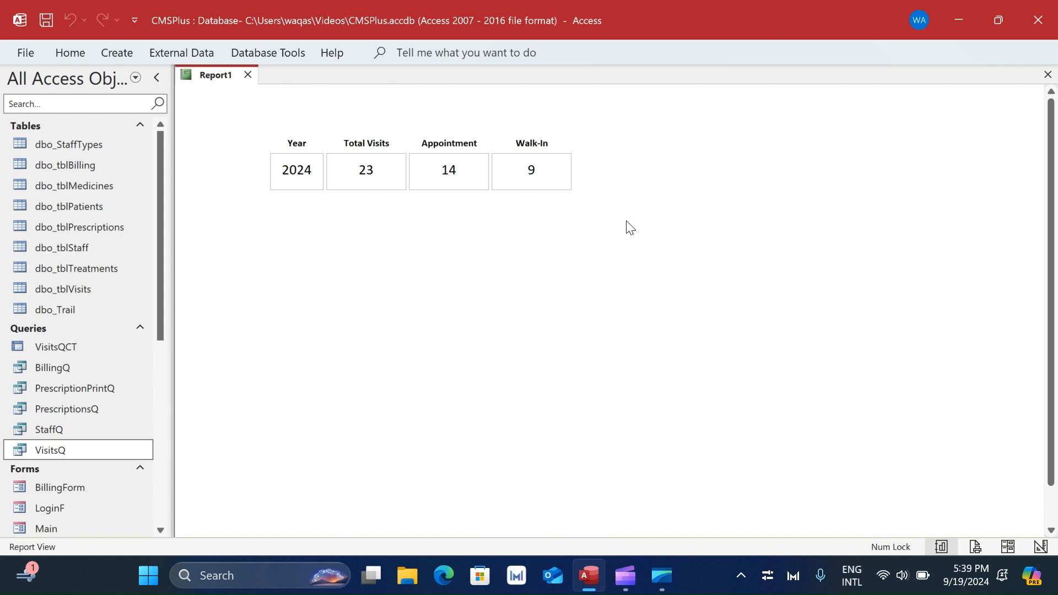
pyautogui.rightClick(670, 172)
pyautogui.click(683, 229)
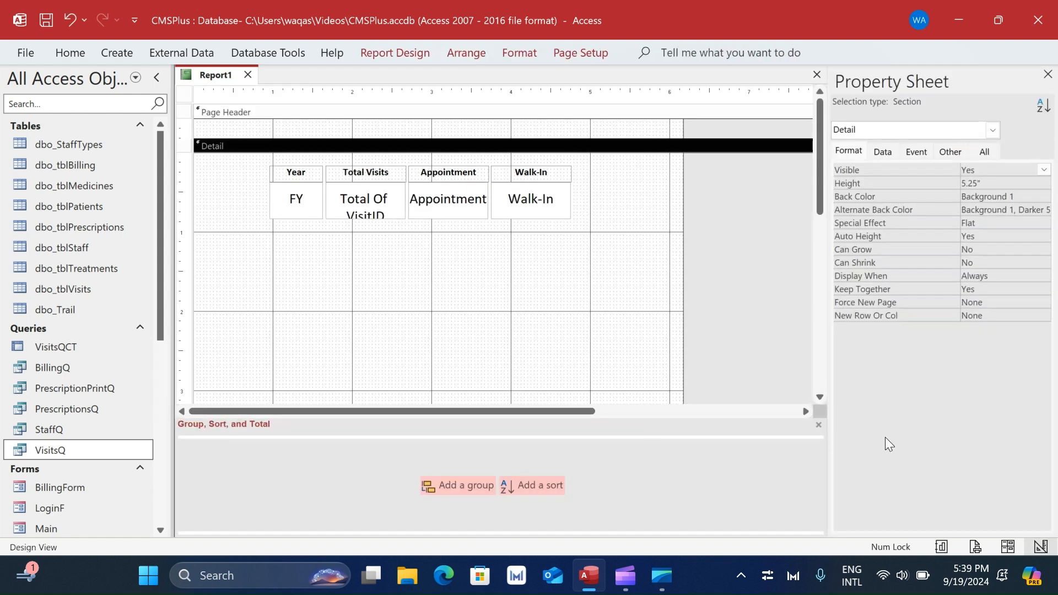
# Step: Hide the Group, Sort, and Total pane and insert a clustered column chart about 3.8 by 2 inches beneath the data fields
pyautogui.click(818, 425)
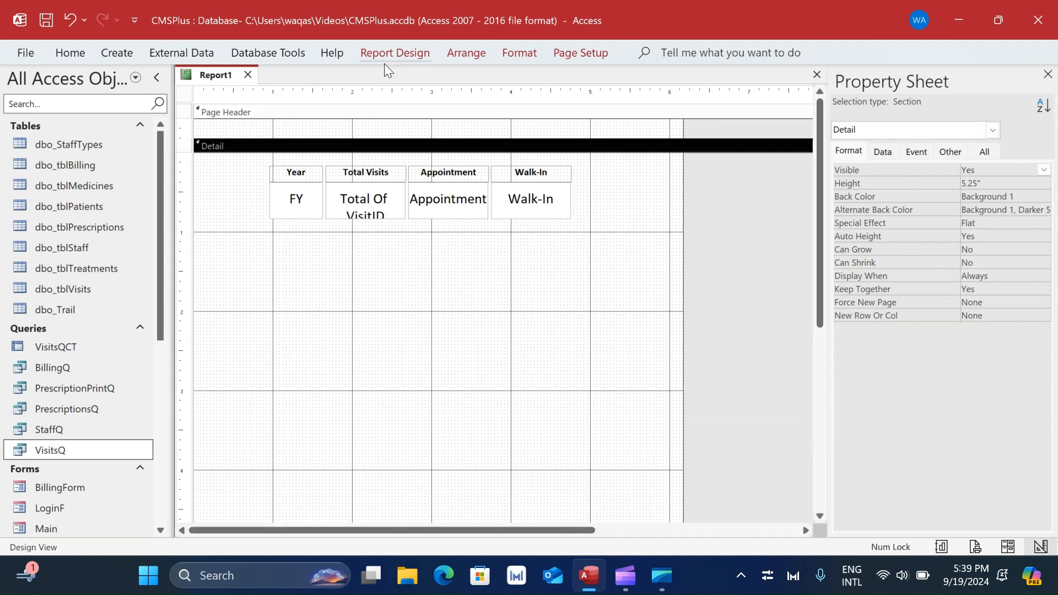
pyautogui.click(399, 50)
pyautogui.click(521, 100)
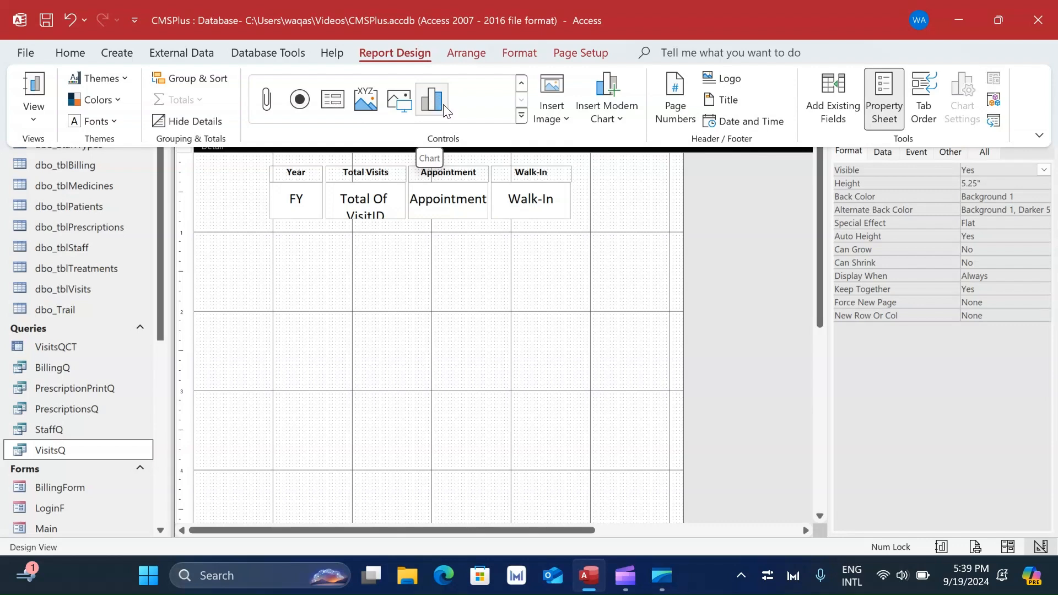
pyautogui.click(618, 121)
pyautogui.moveTo(622, 148)
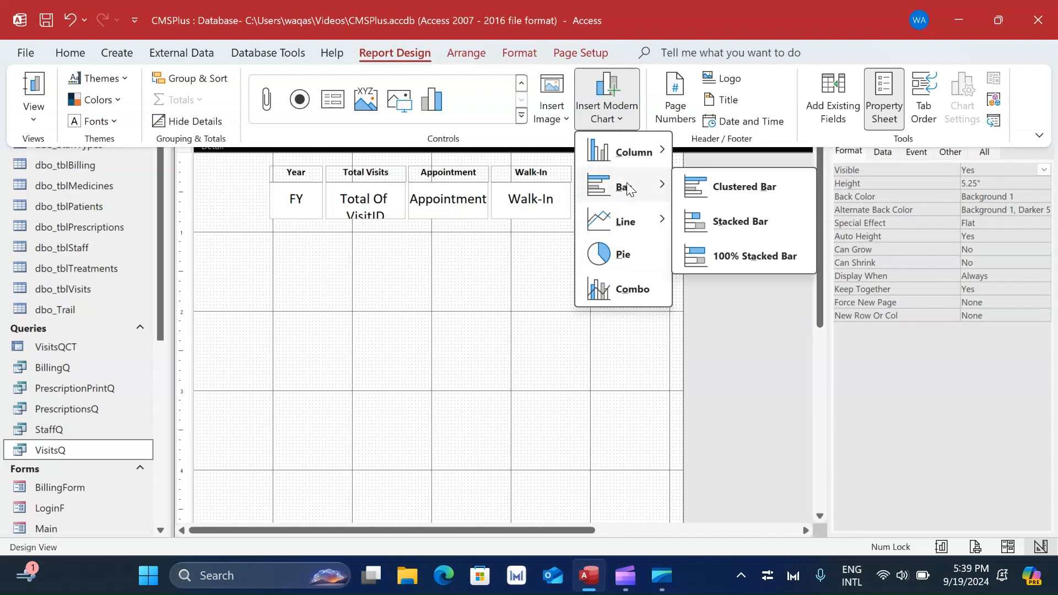
pyautogui.moveTo(621, 230)
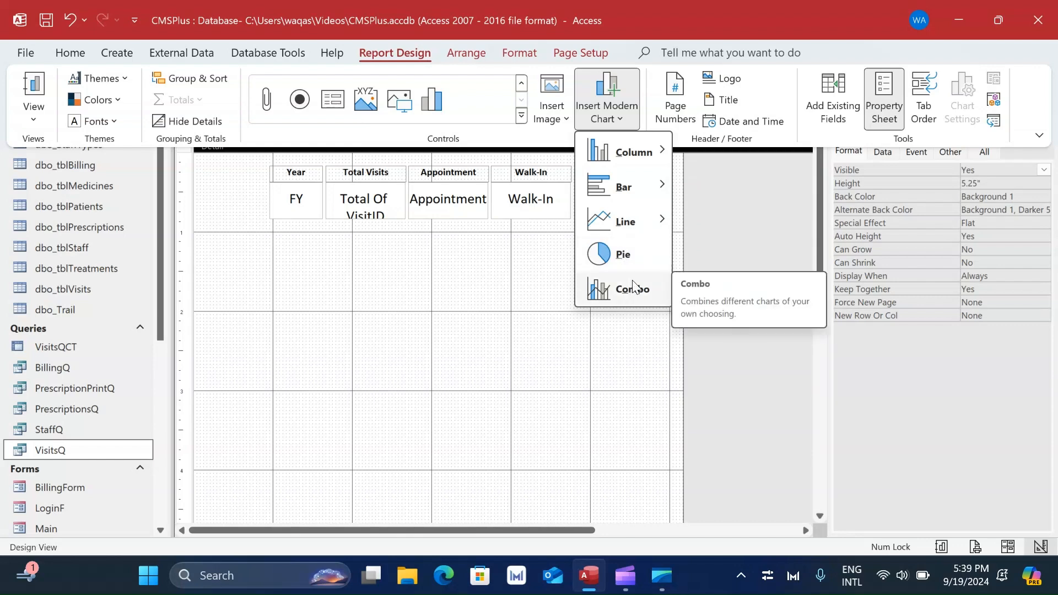
pyautogui.moveTo(622, 167)
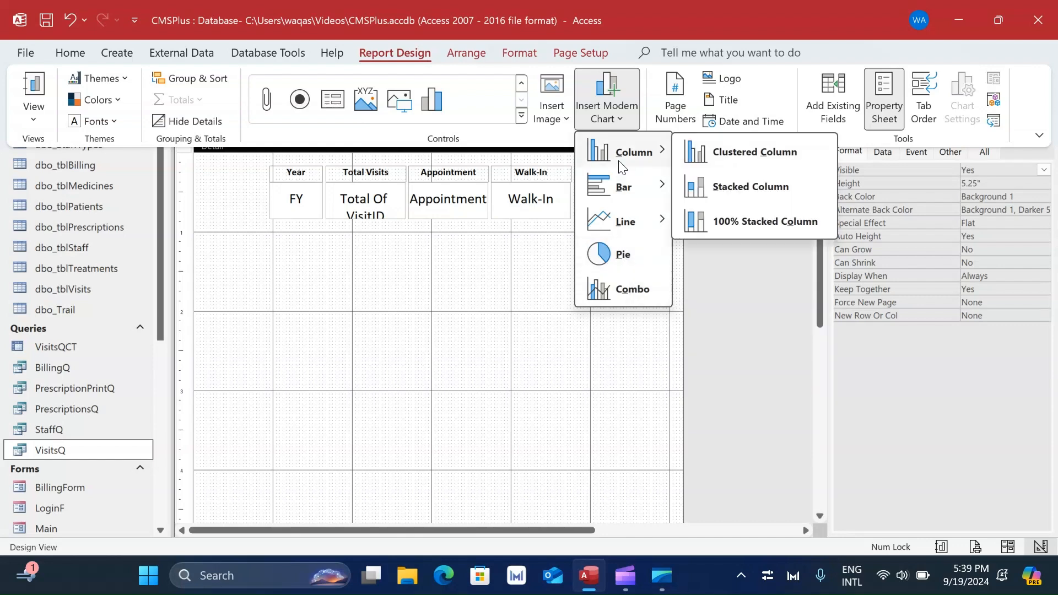
pyautogui.click(739, 154)
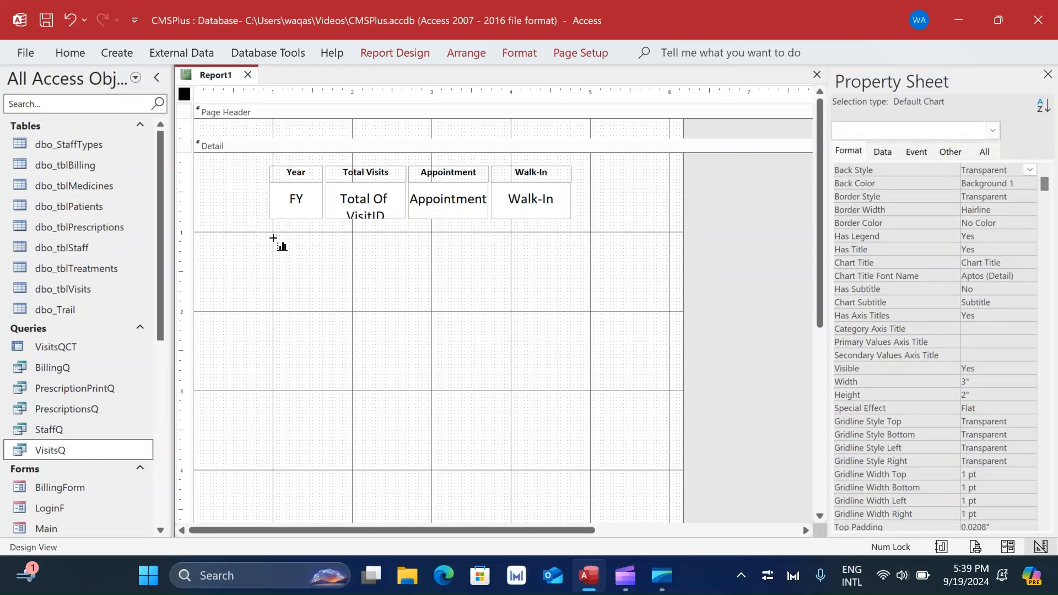
pyautogui.moveTo(270, 234); pyautogui.dragTo(571, 393)
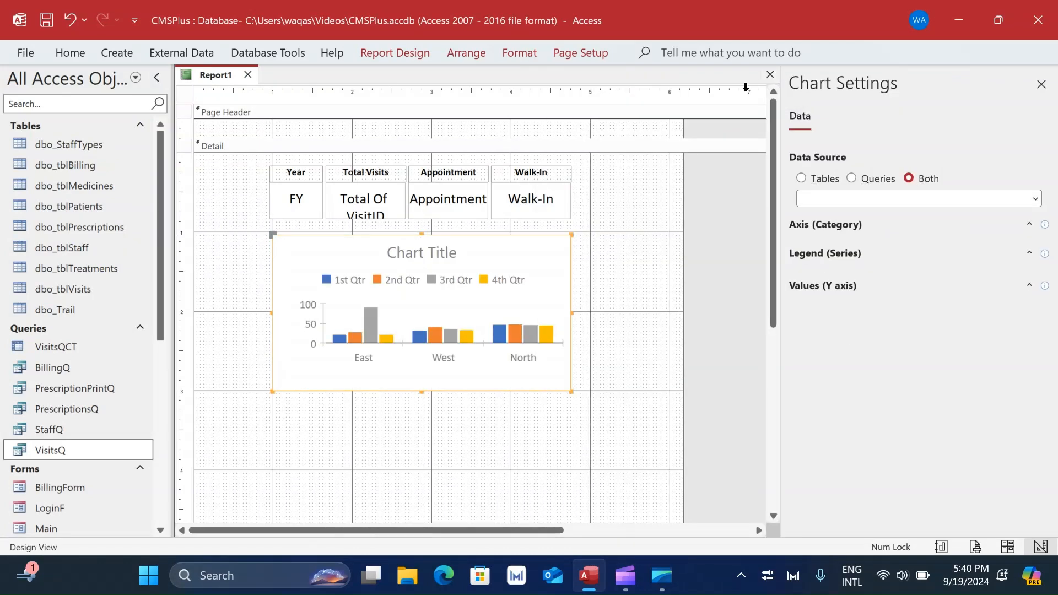
# Step: Set the chart's data source to the VisitsQCT query
pyautogui.click(770, 74)
pyautogui.click(1035, 200)
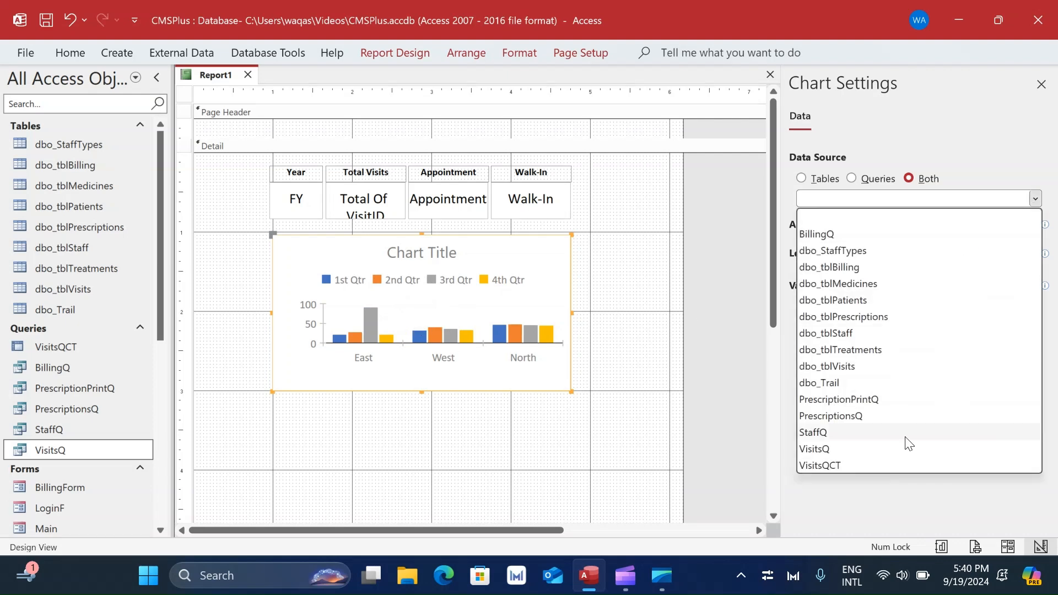
pyautogui.click(820, 466)
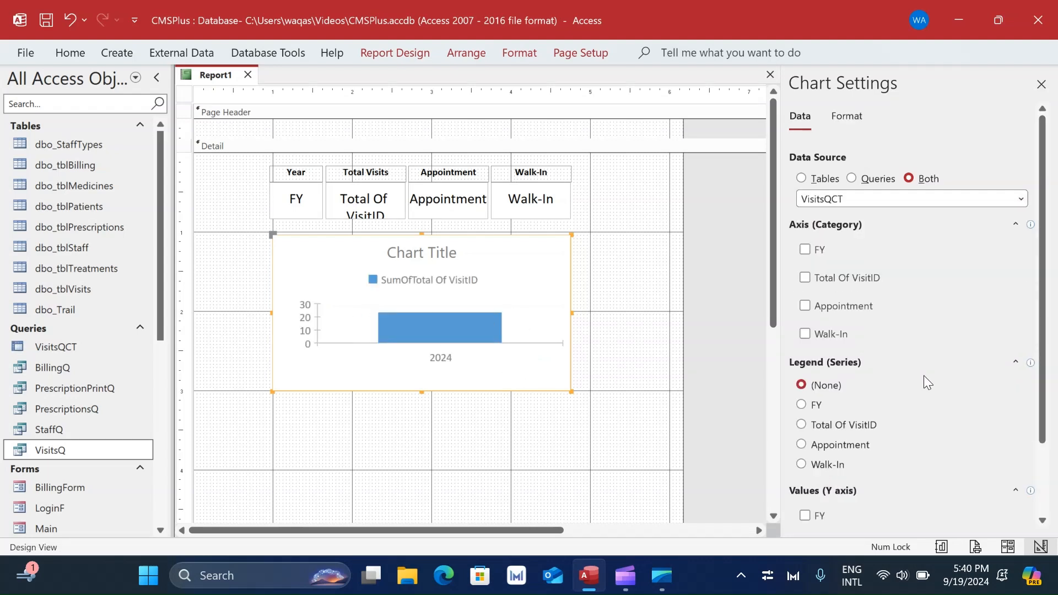
# Step: Add the Appointment and Walk-In fields as the chart's Y-axis values
pyautogui.scroll(-3, 924, 376)
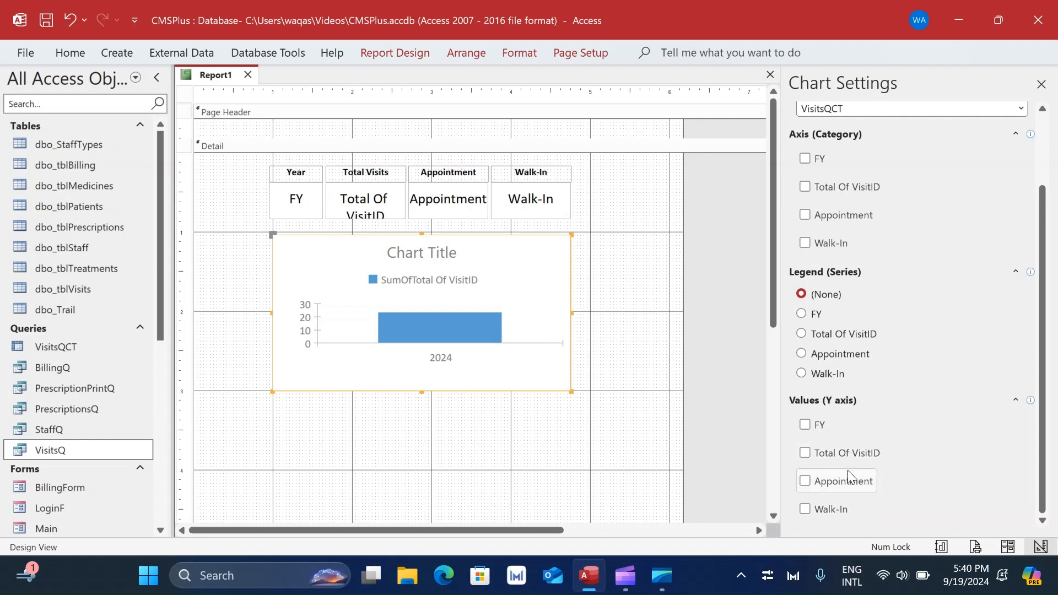
pyautogui.click(805, 482)
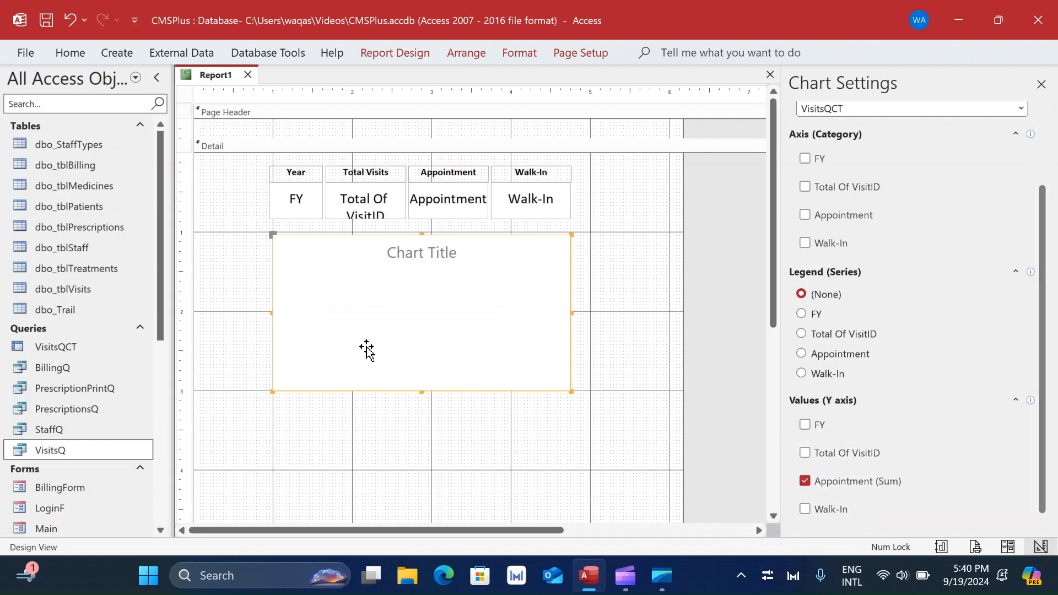
pyautogui.click(805, 510)
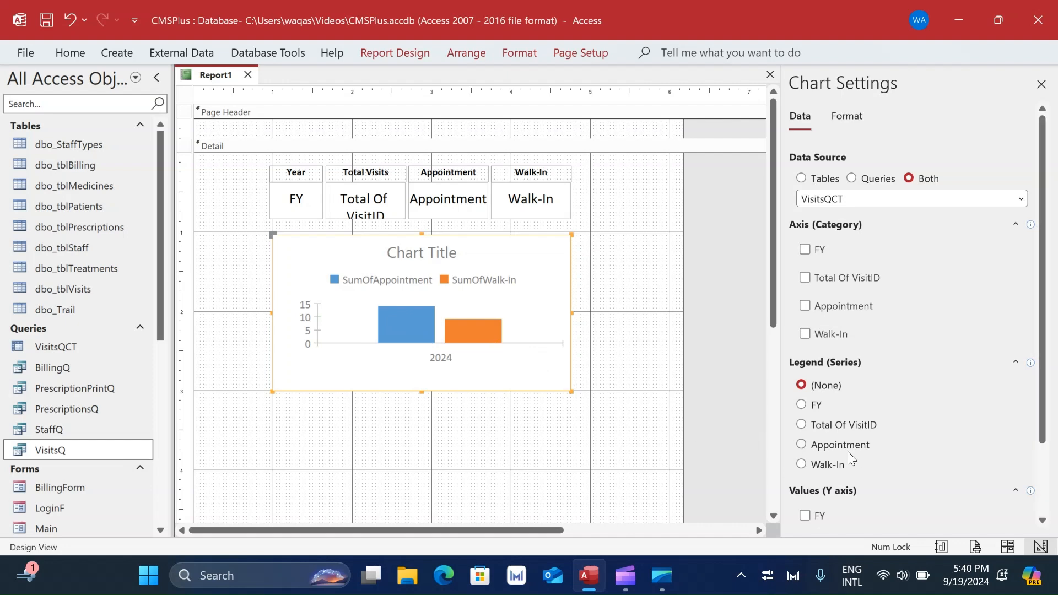
pyautogui.scroll(-2, 847, 451)
pyautogui.scroll(2, 846, 447)
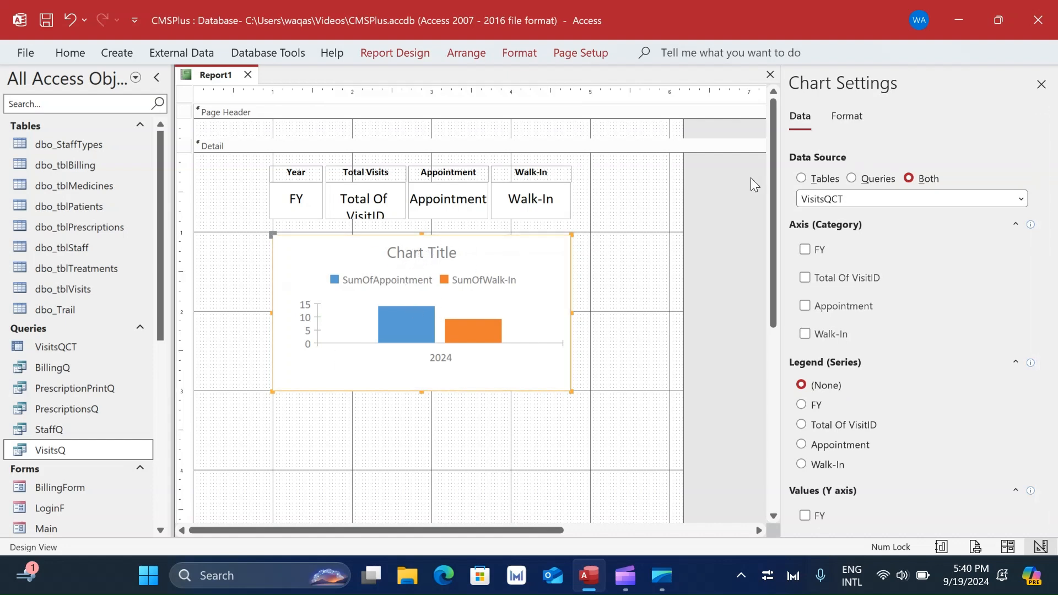
# Step: Change the display name of the SumOfAppointment series to Appointment
pyautogui.click(855, 117)
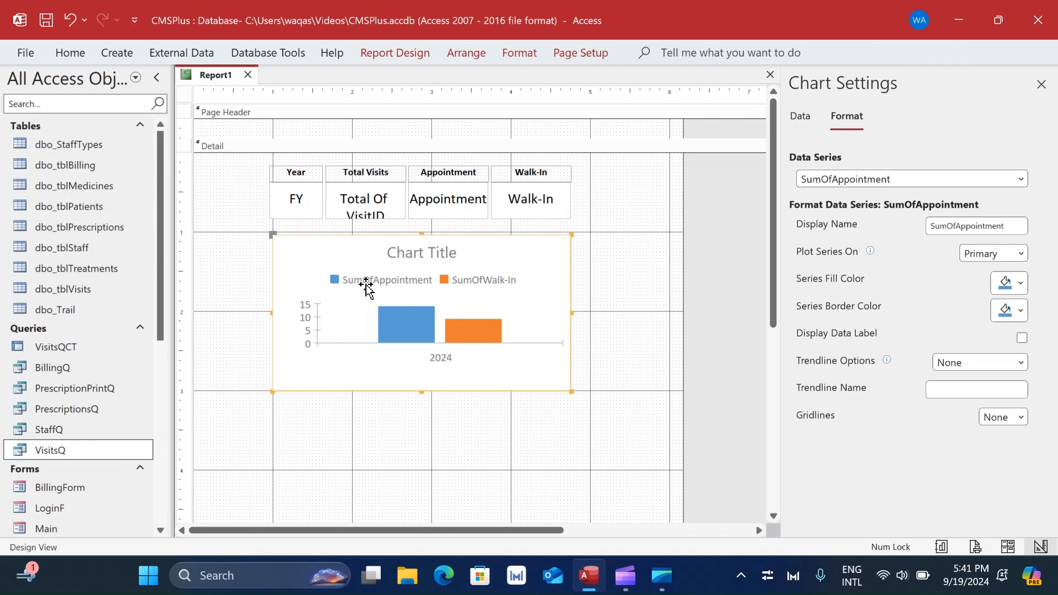
pyautogui.click(976, 224)
pyautogui.moveTo(957, 226); pyautogui.dragTo(862, 219)
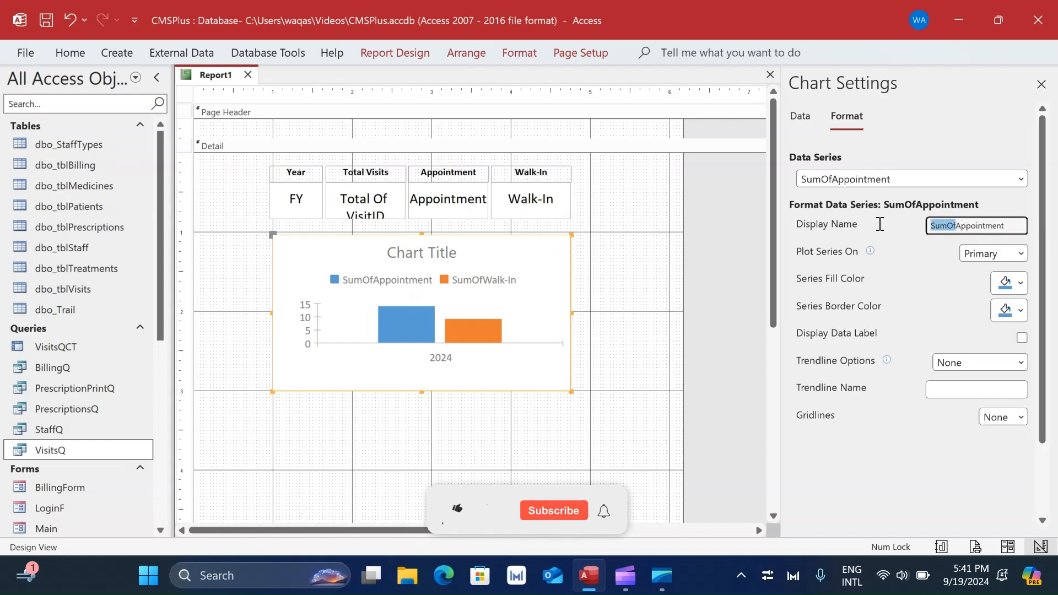
pyautogui.press('BackSpace')
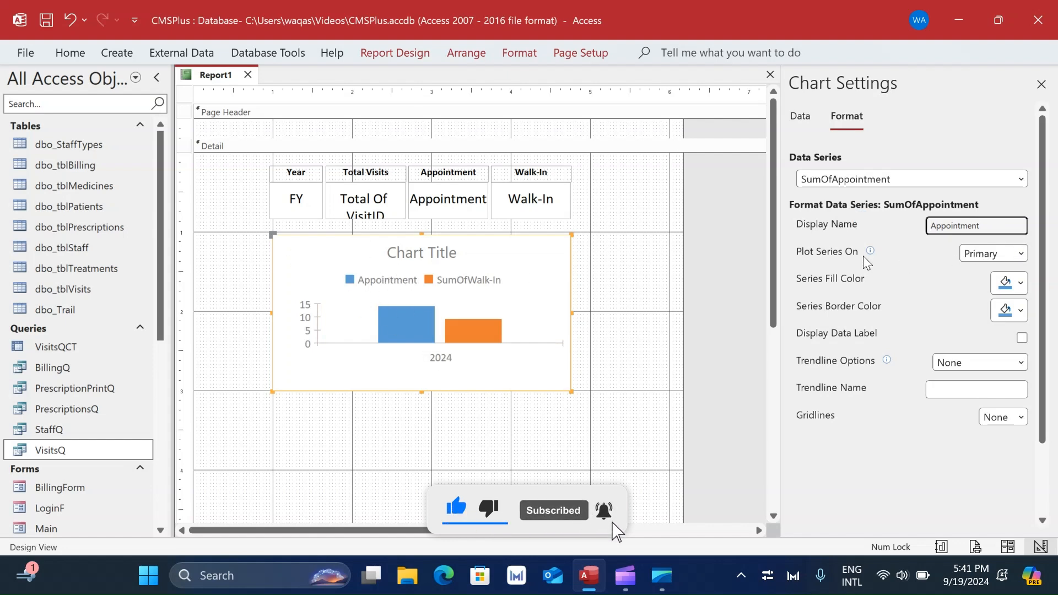
pyautogui.click(1021, 254)
pyautogui.click(1021, 255)
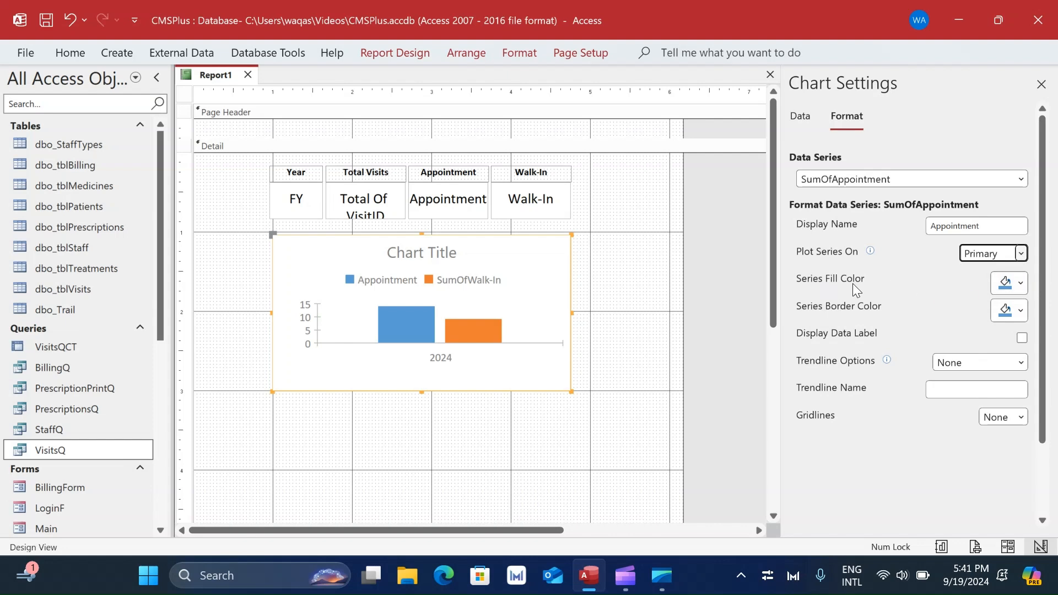
# Step: Set both the fill and border colors of the Appointment series to dark blue from the standard colors
pyautogui.click(1021, 283)
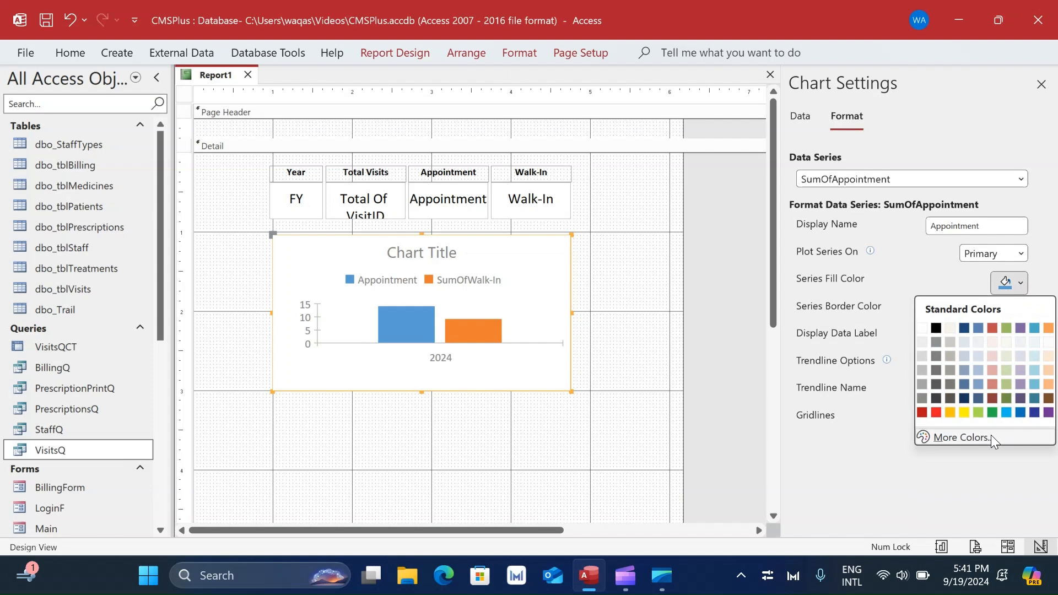
pyautogui.click(1032, 418)
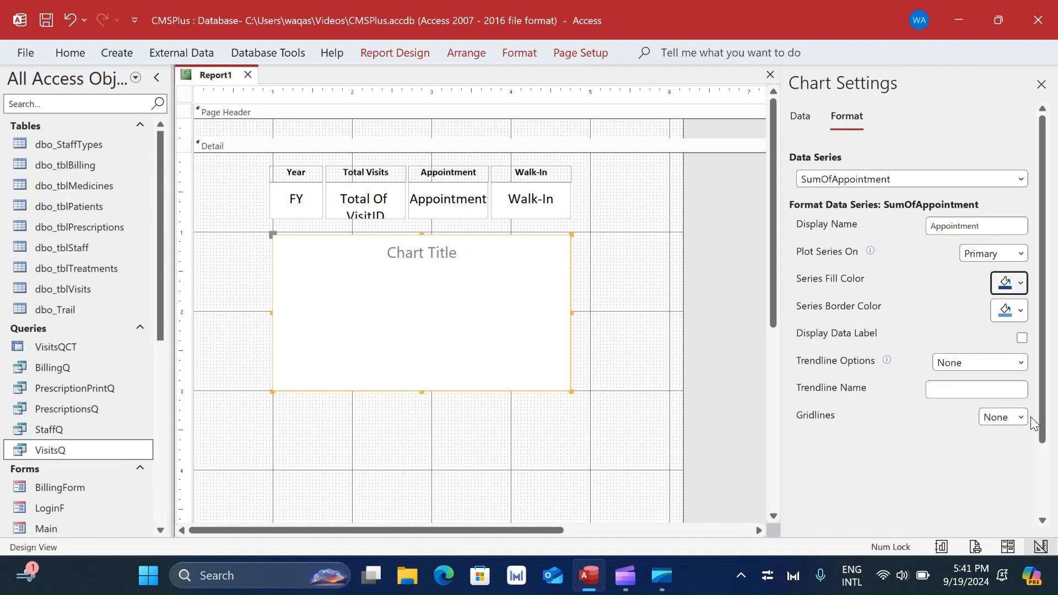
pyautogui.click(1020, 312)
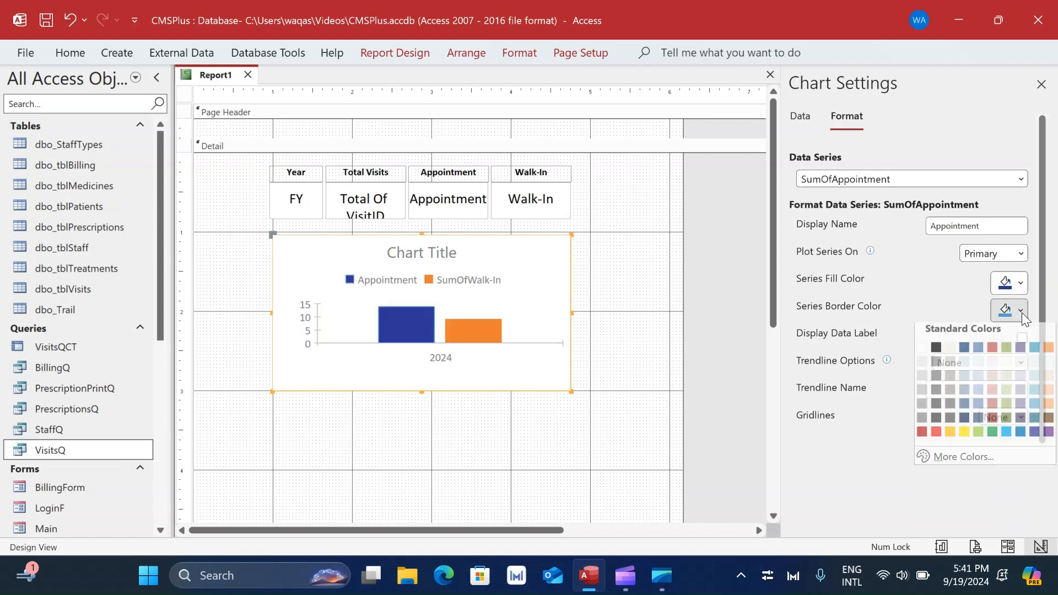
pyautogui.click(1034, 439)
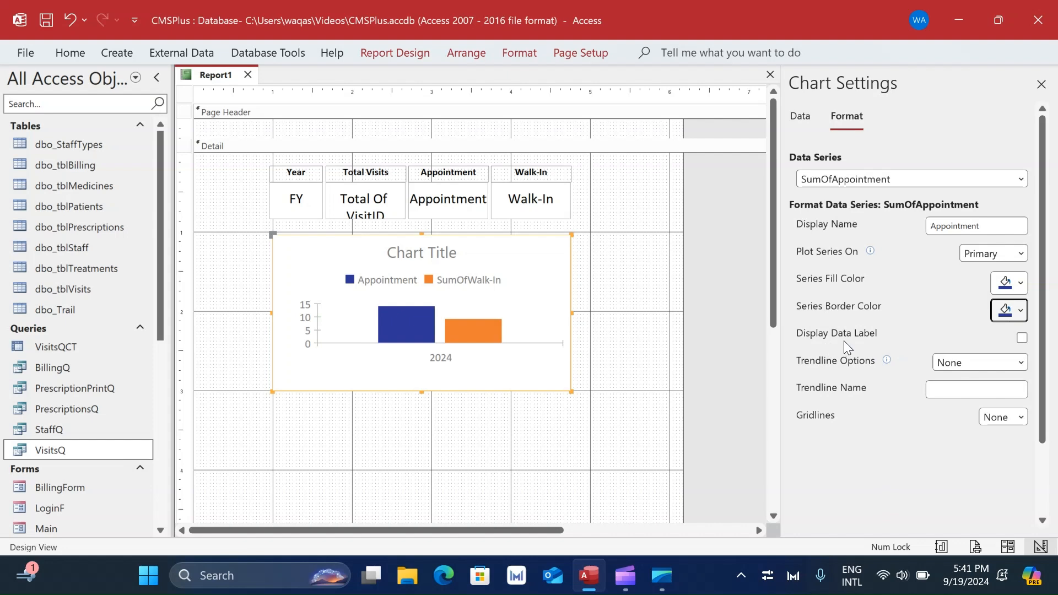
# Step: Turn on data labels for the Appointment series and set its gridlines to Major
pyautogui.click(1023, 339)
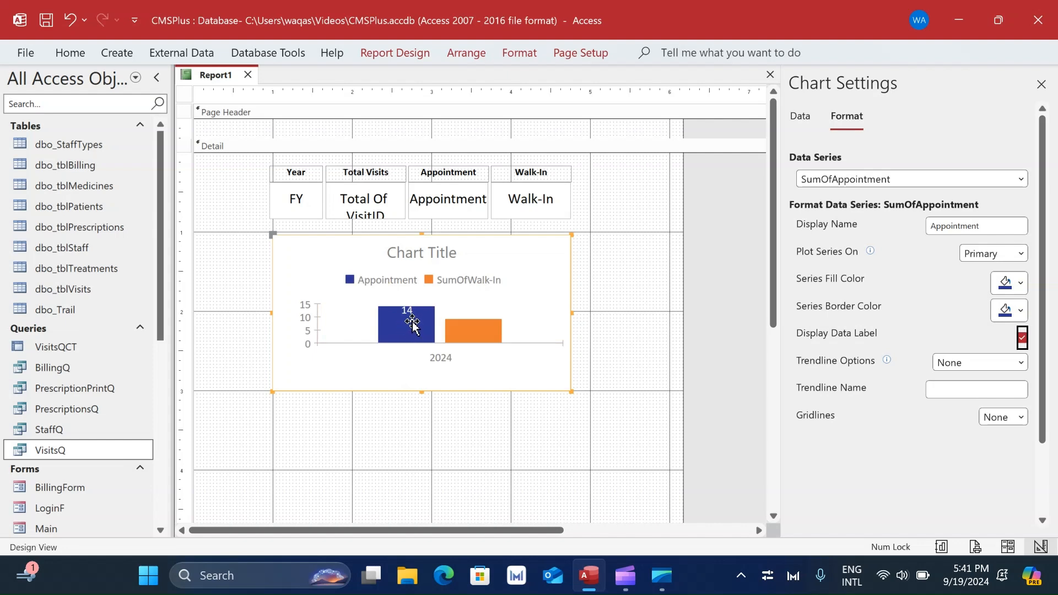
pyautogui.click(1008, 369)
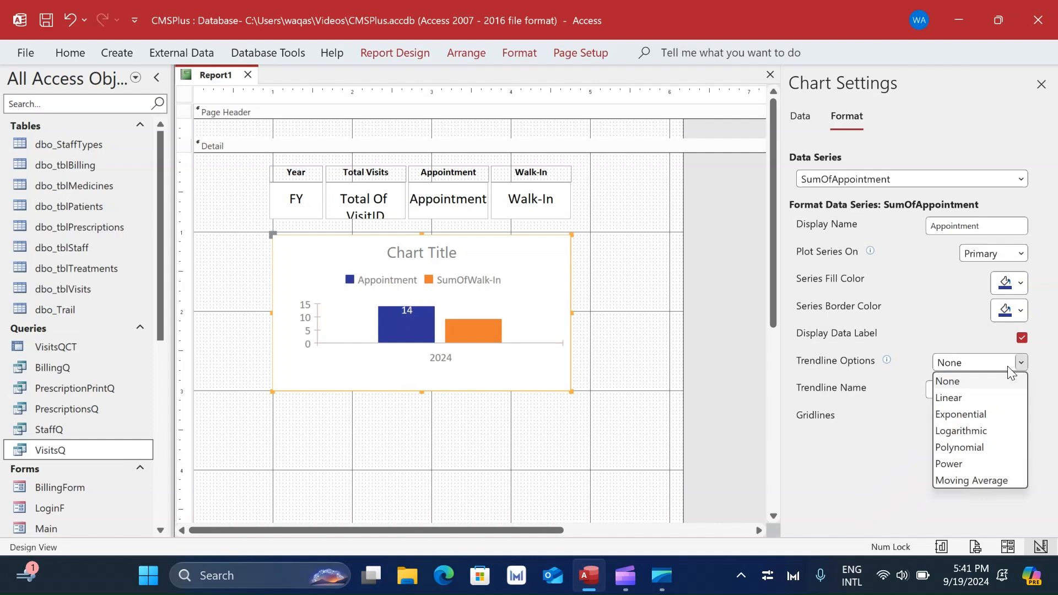
pyautogui.click(1007, 366)
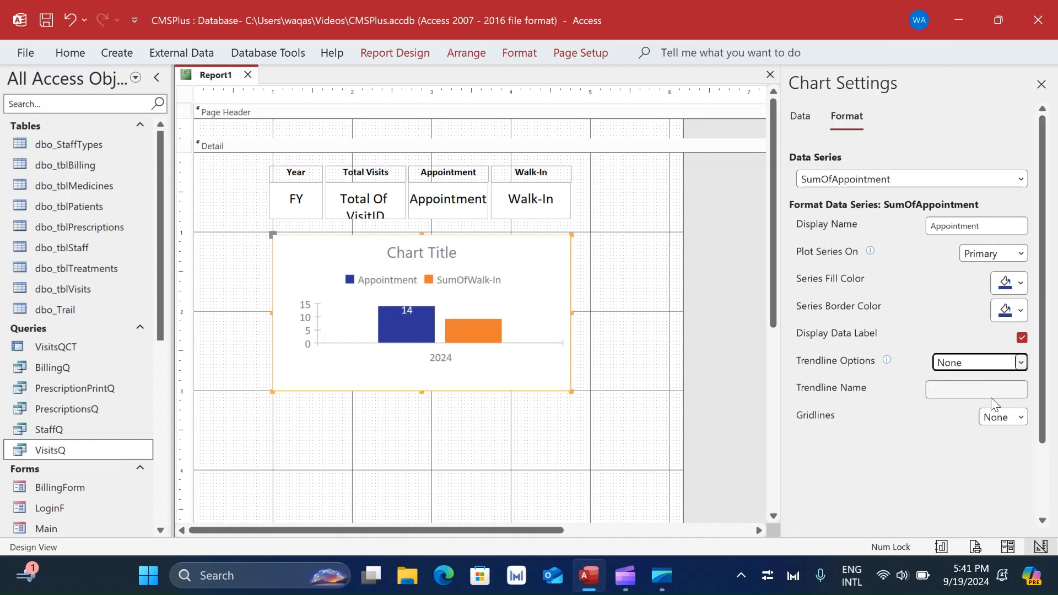
pyautogui.click(1021, 417)
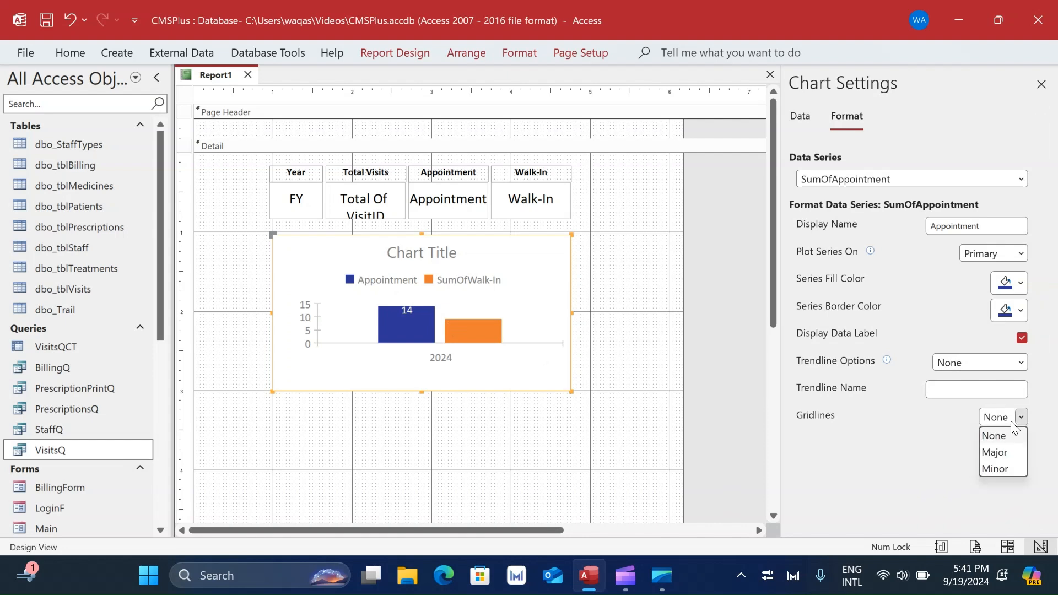
pyautogui.click(995, 453)
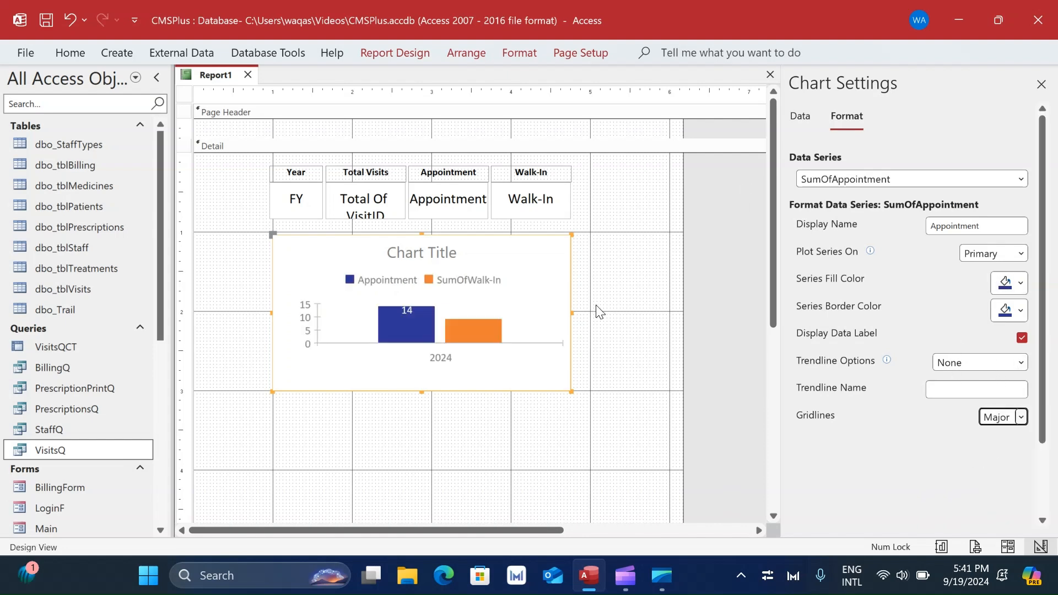
# Step: Change the display name of the SumOfWalk-In series to Walk-In
pyautogui.click(1021, 178)
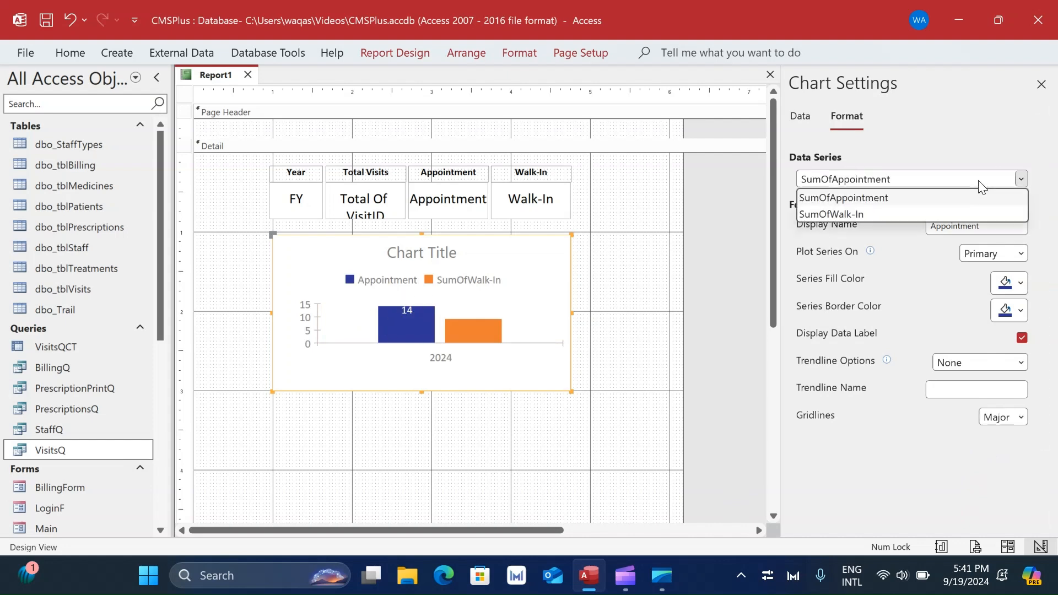
pyautogui.click(959, 214)
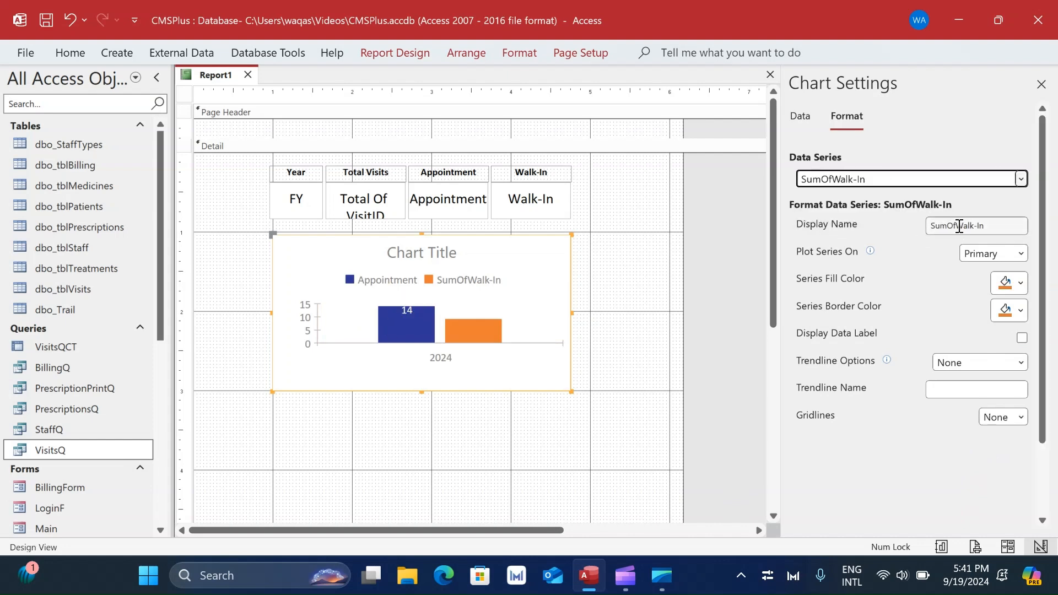
pyautogui.click(954, 226)
pyautogui.moveTo(955, 225); pyautogui.dragTo(797, 230)
pyautogui.press('BackSpace')
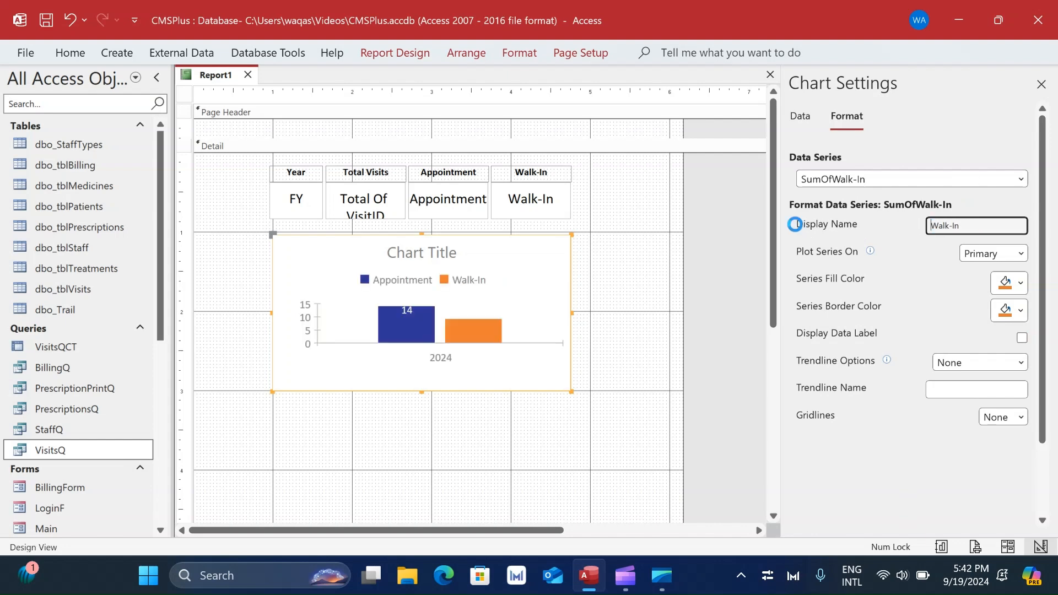
# Step: Set both the fill and border colors of the Walk-In series to dark gray from the standard colors
pyautogui.click(1018, 284)
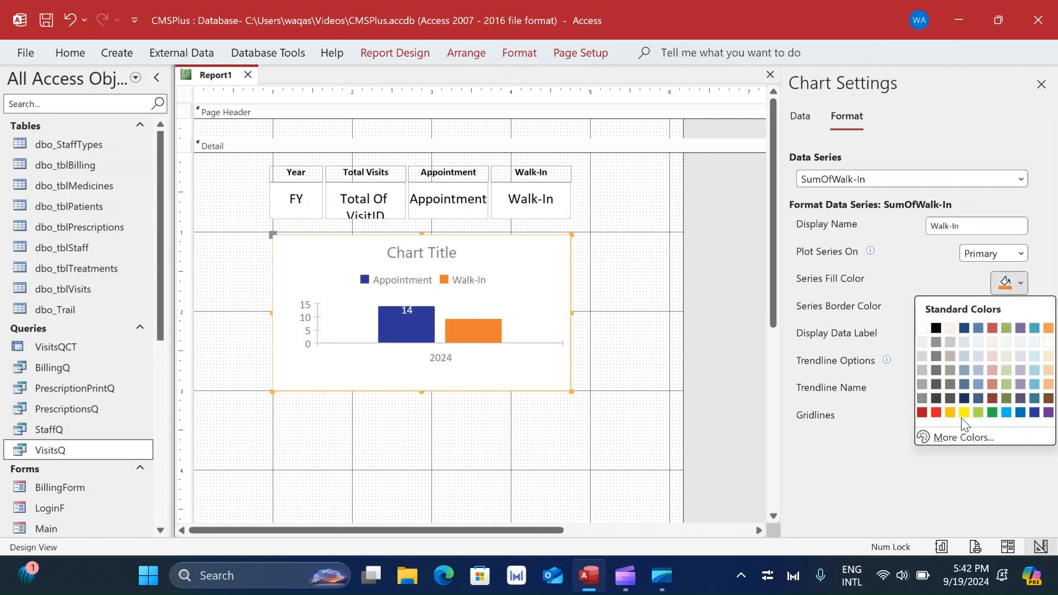
pyautogui.click(937, 399)
pyautogui.click(1021, 310)
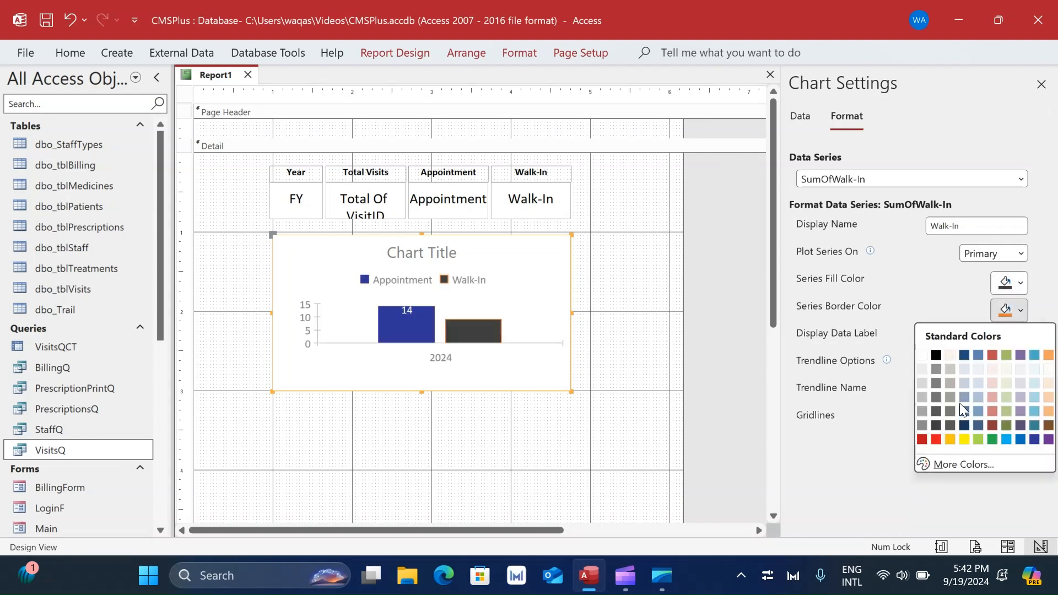
pyautogui.click(937, 427)
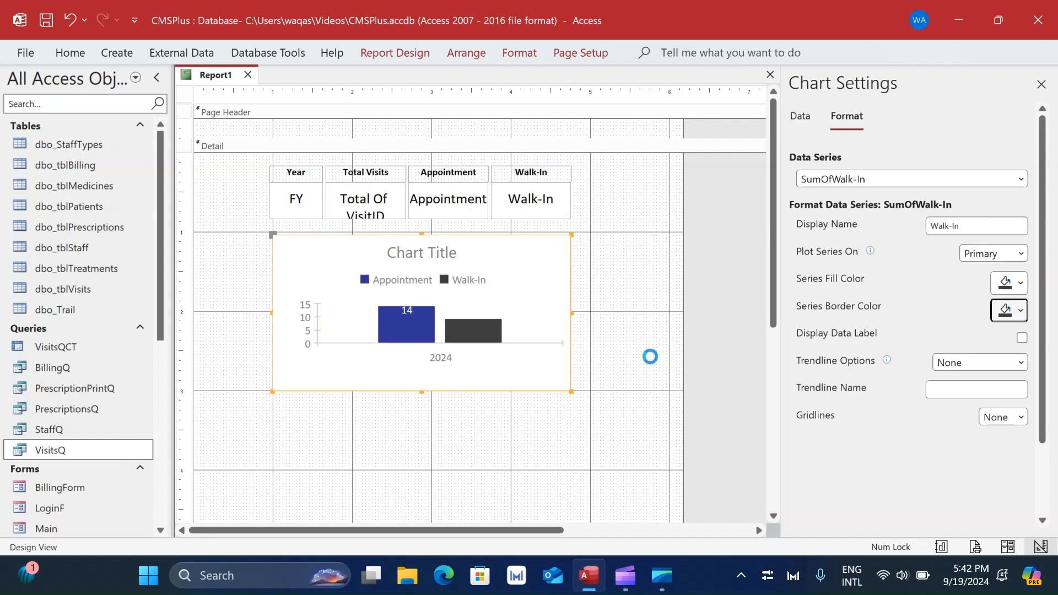
# Step: Turn on data labels for the Walk-In series and set its gridlines to Major
pyautogui.click(1023, 340)
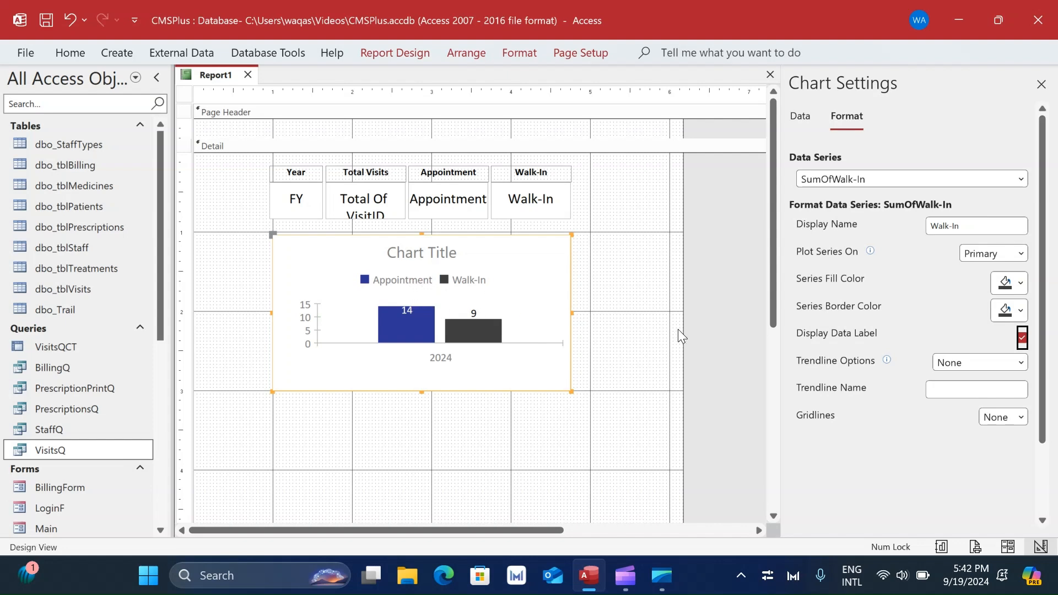
pyautogui.rightClick(566, 262)
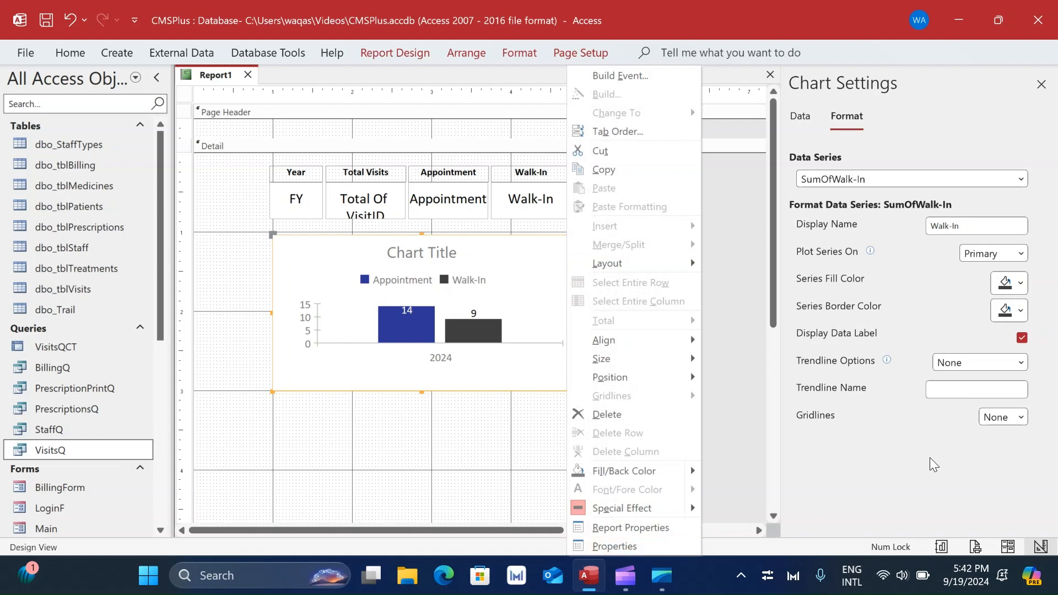
pyautogui.click(906, 468)
pyautogui.click(1022, 417)
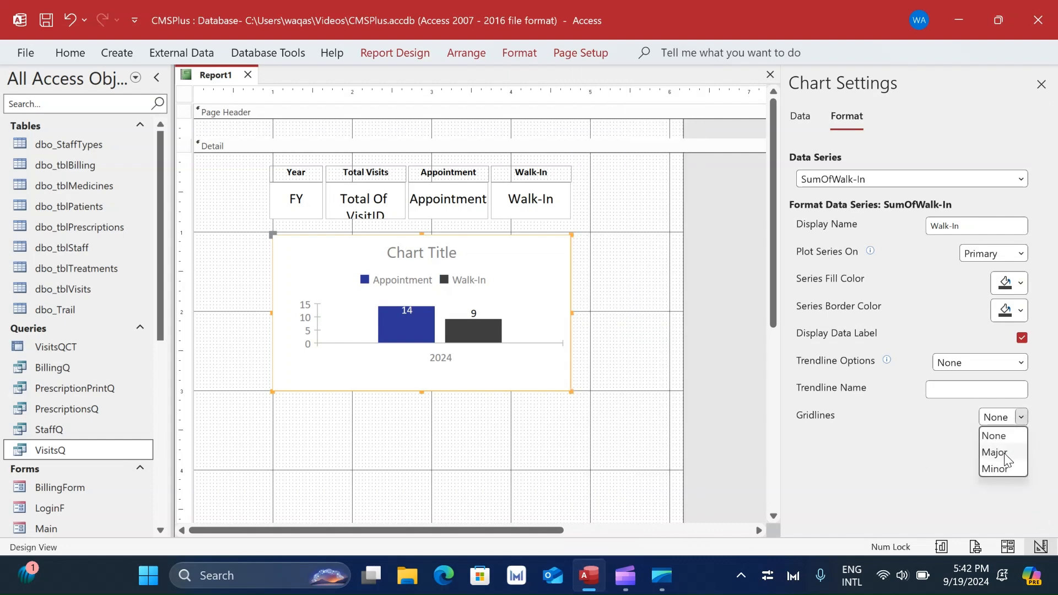
pyautogui.click(999, 452)
# Step: Show the chart's property sheet in place of the chart settings and widen it slightly
pyautogui.rightClick(557, 387)
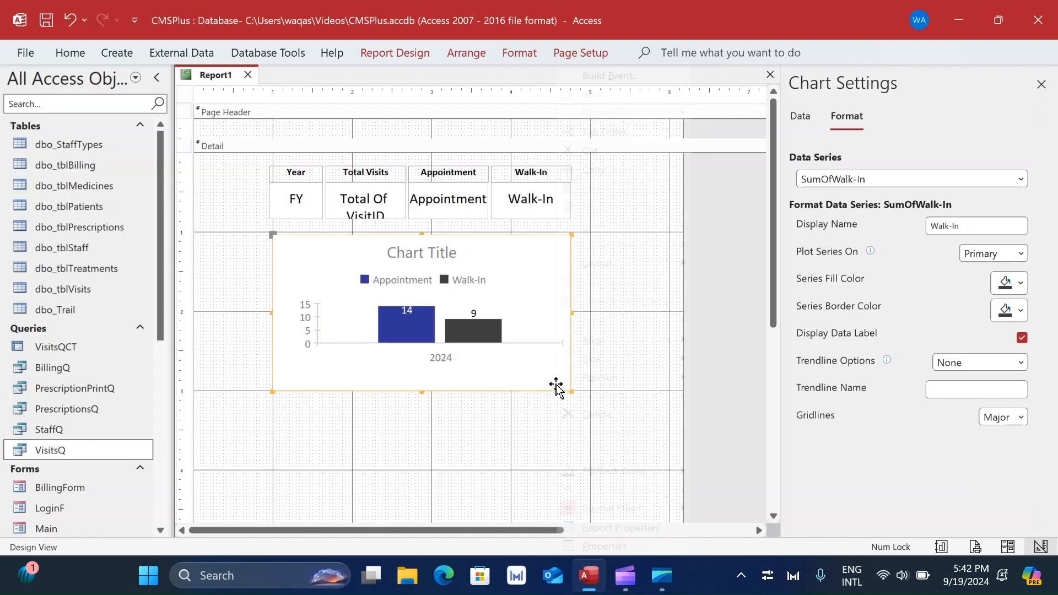
pyautogui.click(626, 547)
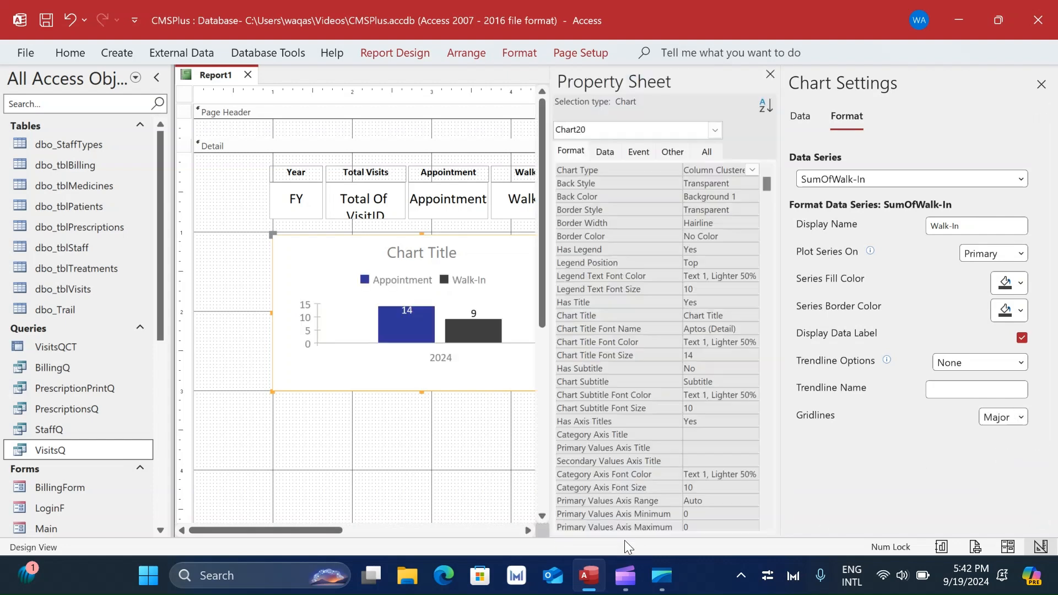
pyautogui.click(1041, 84)
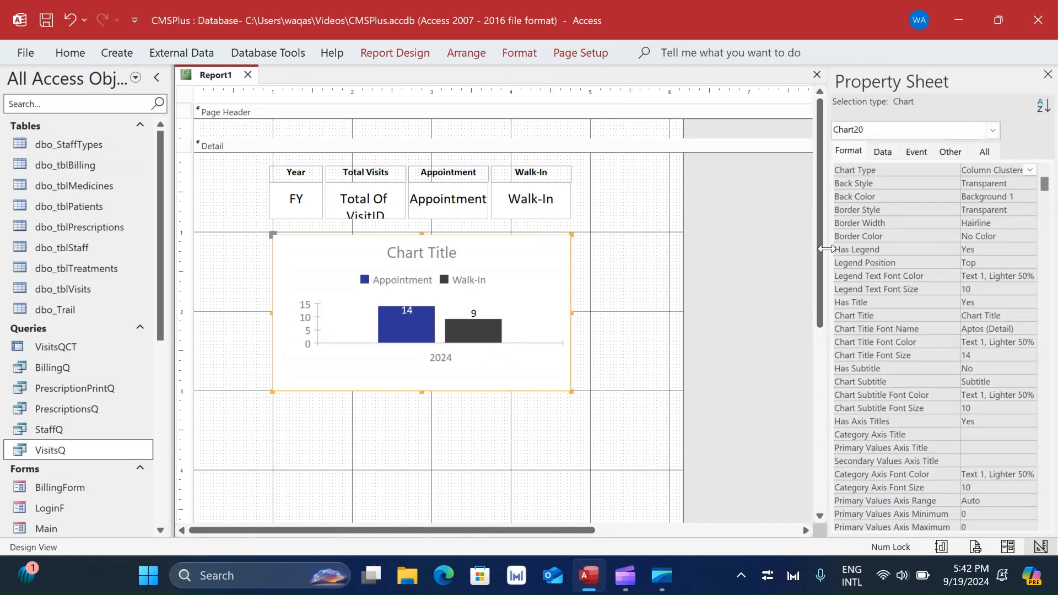
pyautogui.moveTo(828, 255); pyautogui.dragTo(799, 252)
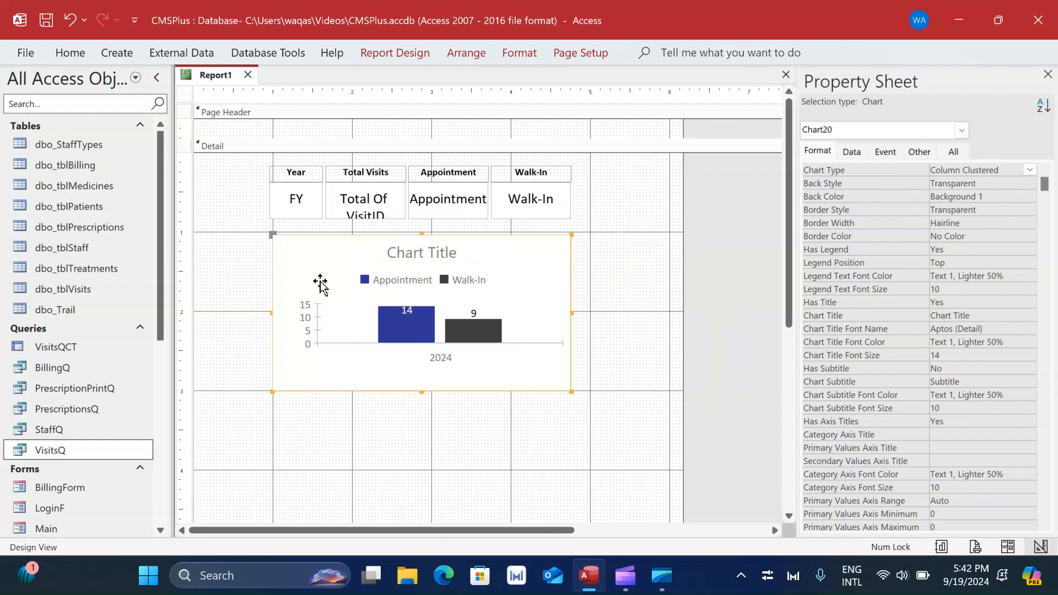
pyautogui.click(598, 322)
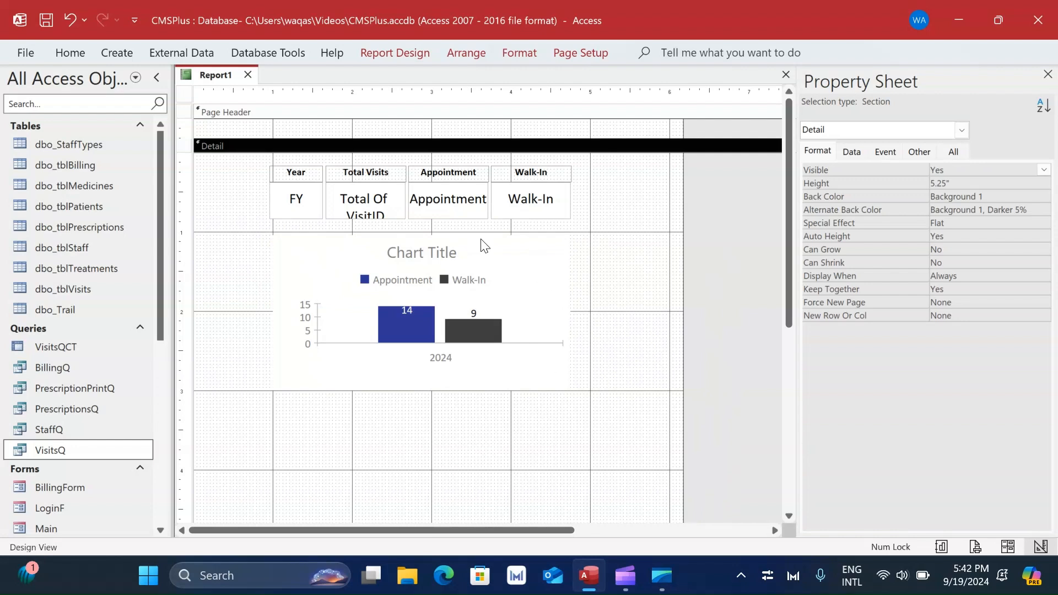
pyautogui.click(562, 287)
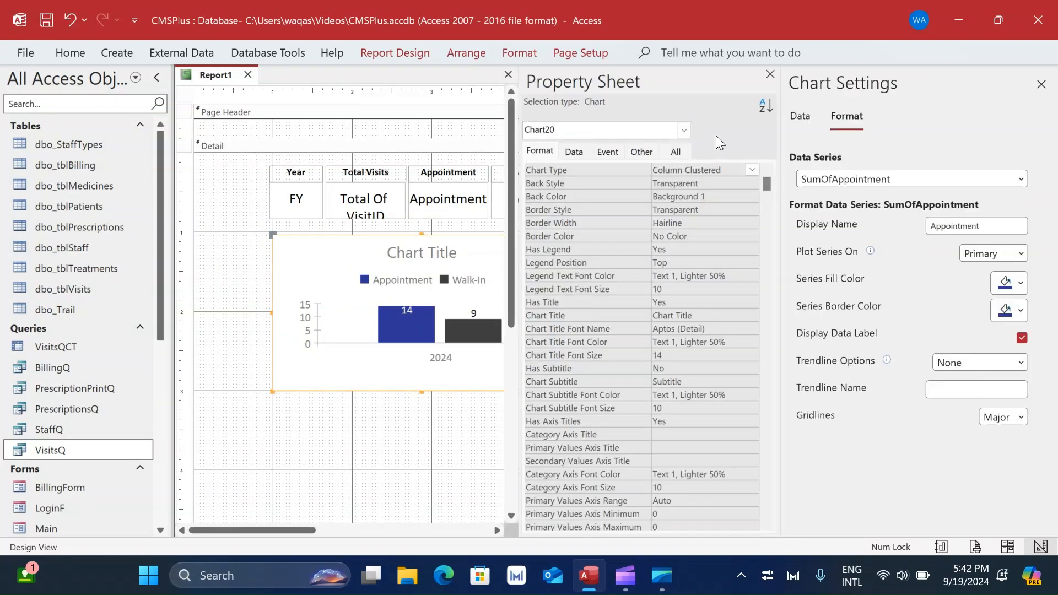
pyautogui.click(1042, 85)
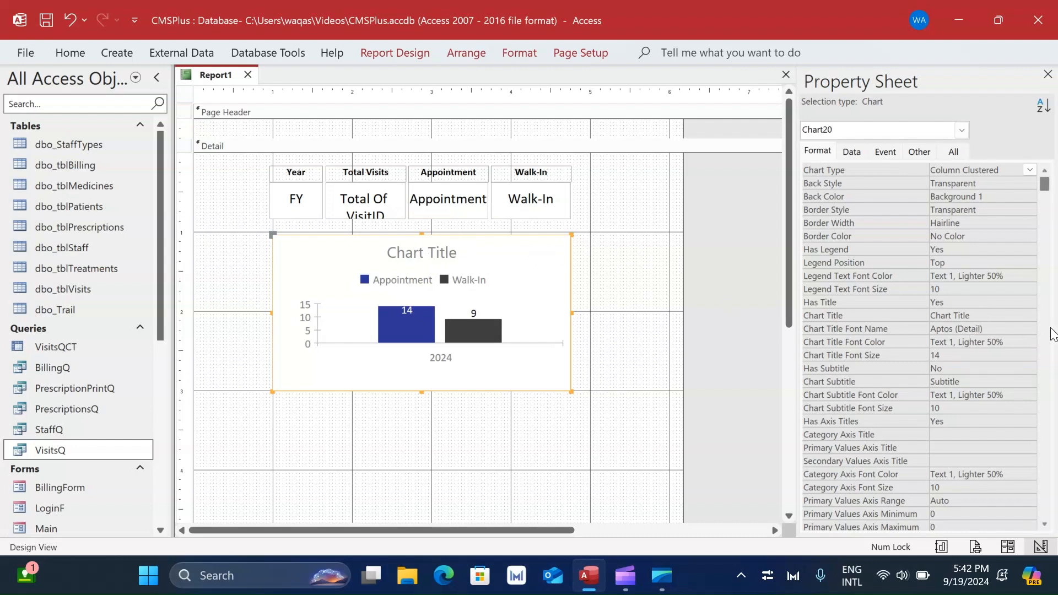
# Step: Set the chart title to "Appointments vs Walk-In Visits"
pyautogui.click(894, 312)
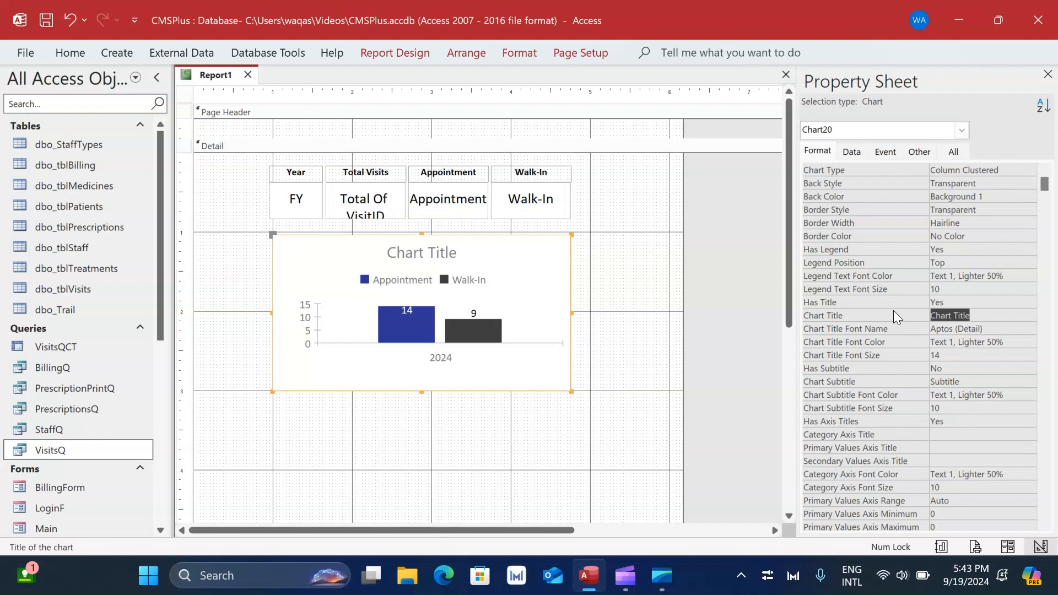
pyautogui.write('Visi')
pyautogui.press('BackSpace')
pyautogui.press('BackSpace')
pyautogui.press('BackSpace')
pyautogui.press('BackSpace')
pyautogui.write('Appointment')
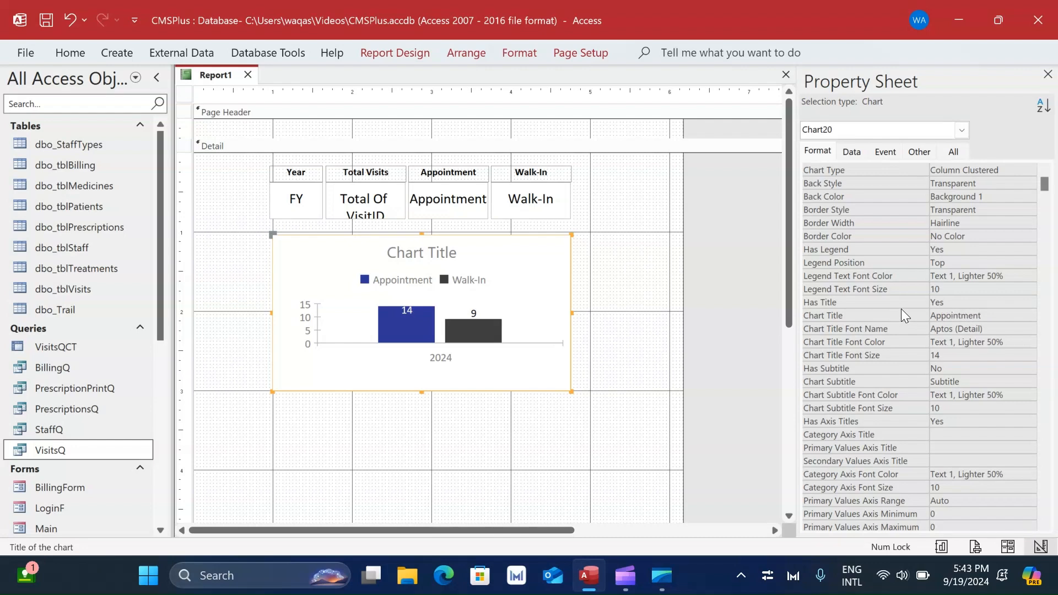
pyautogui.write('s vs Walk-In Visits')
pyautogui.press('Tab')
# Step: Set the chart title's font to Calibri and its font color to the black Text 1 theme color
pyautogui.write('Calibri')
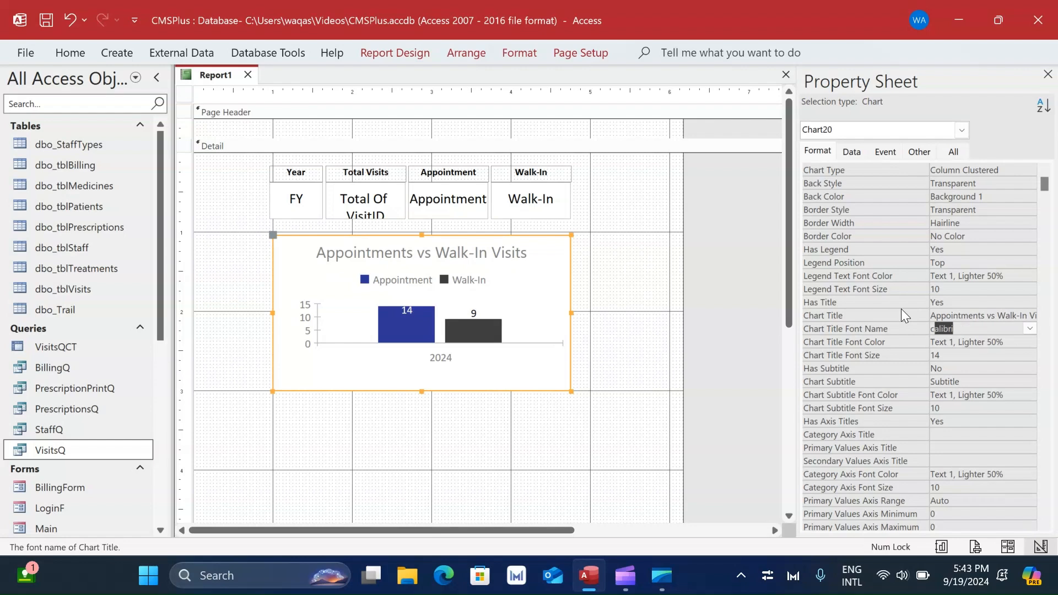
pyautogui.press('Tab')
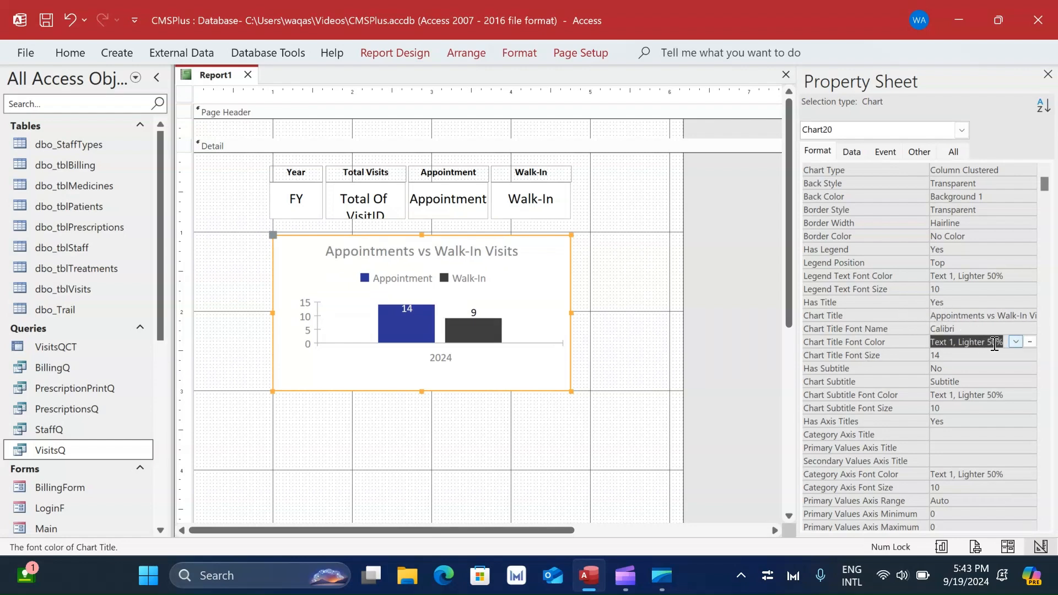
pyautogui.click(1029, 342)
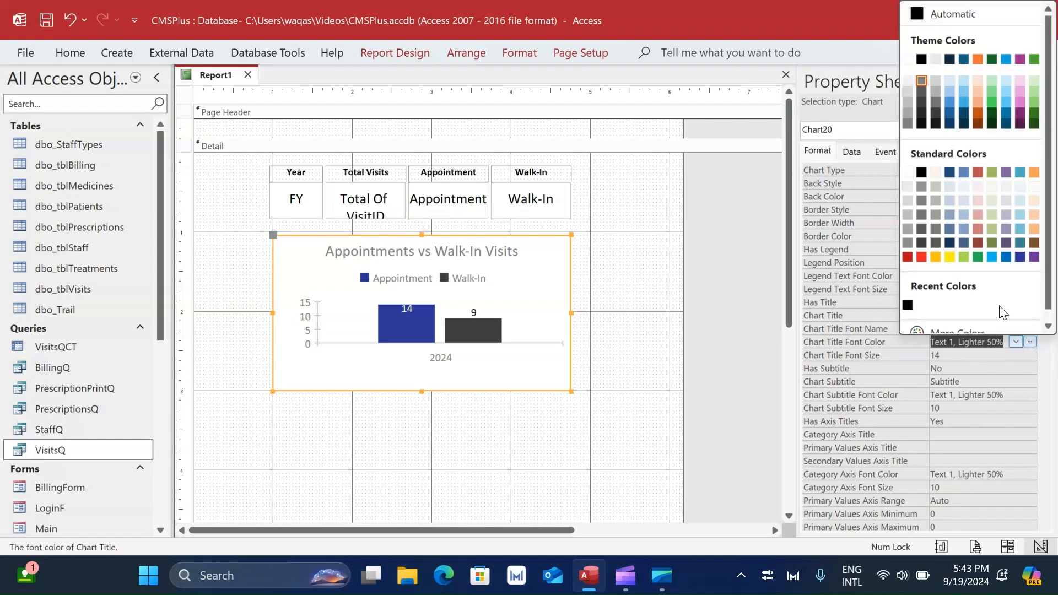
pyautogui.click(921, 60)
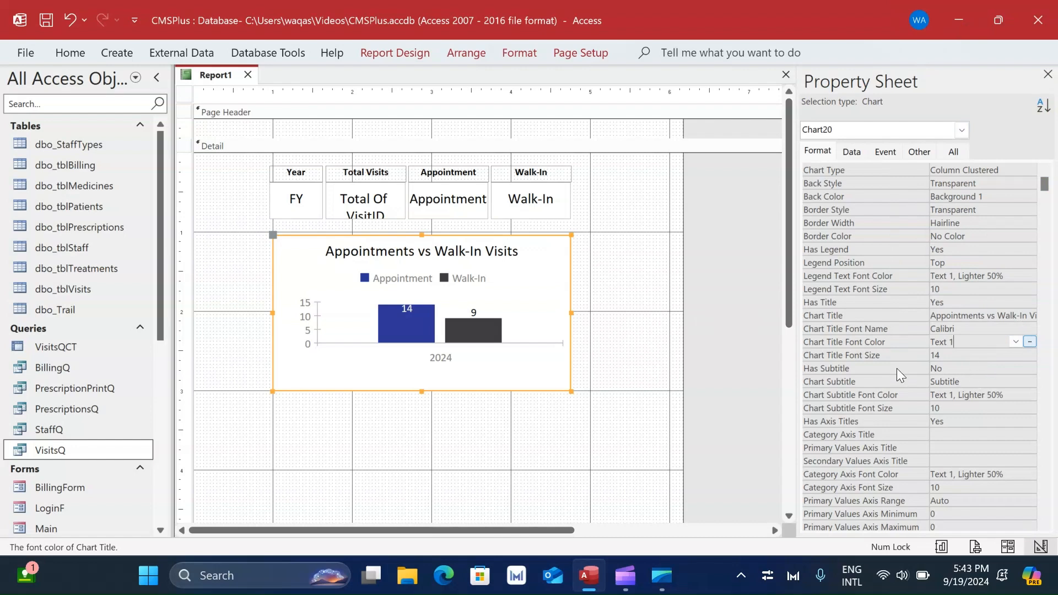
# Step: Try displaying the chart's subtitle and hide it again
pyautogui.click(937, 355)
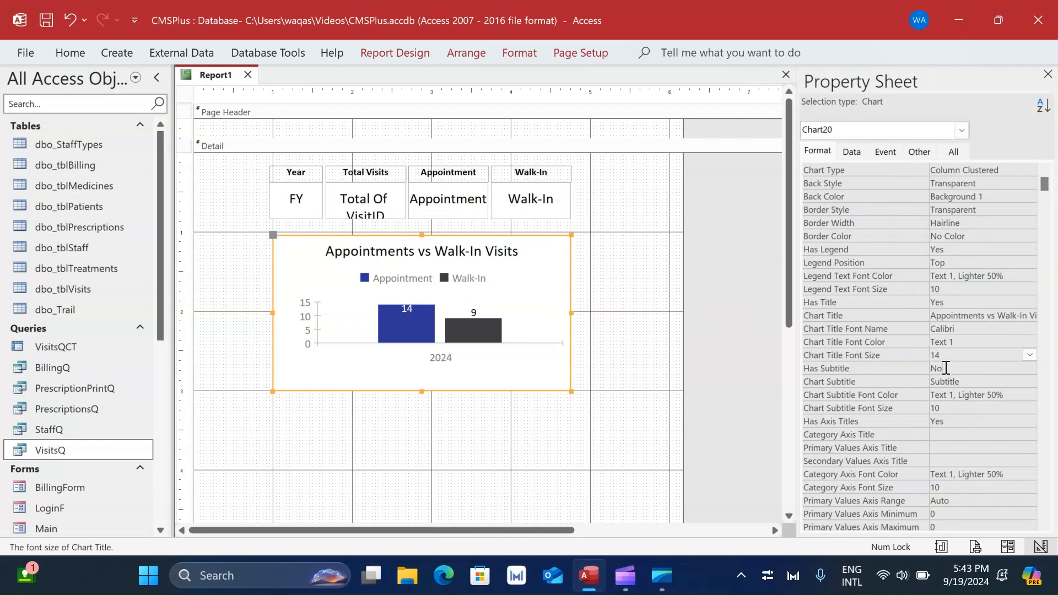
pyautogui.doubleClick(946, 368)
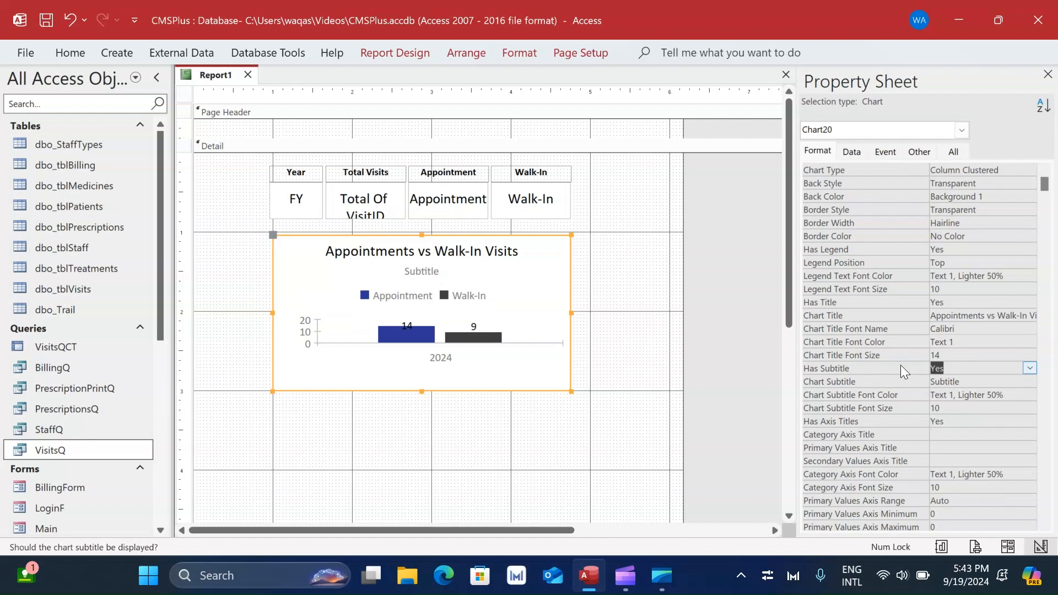
pyautogui.doubleClick(976, 373)
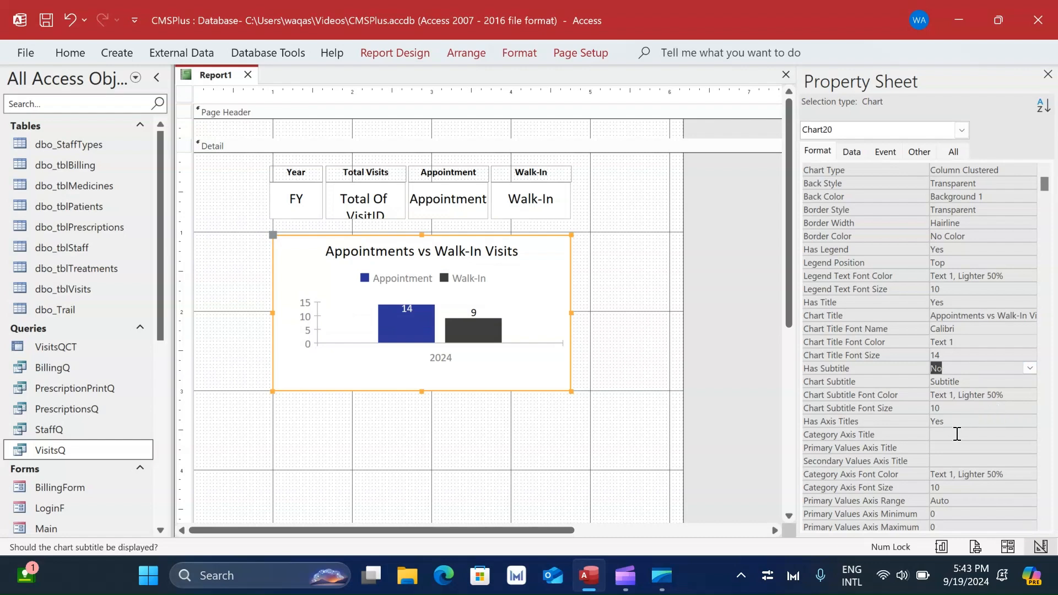
pyautogui.scroll(-3, 962, 436)
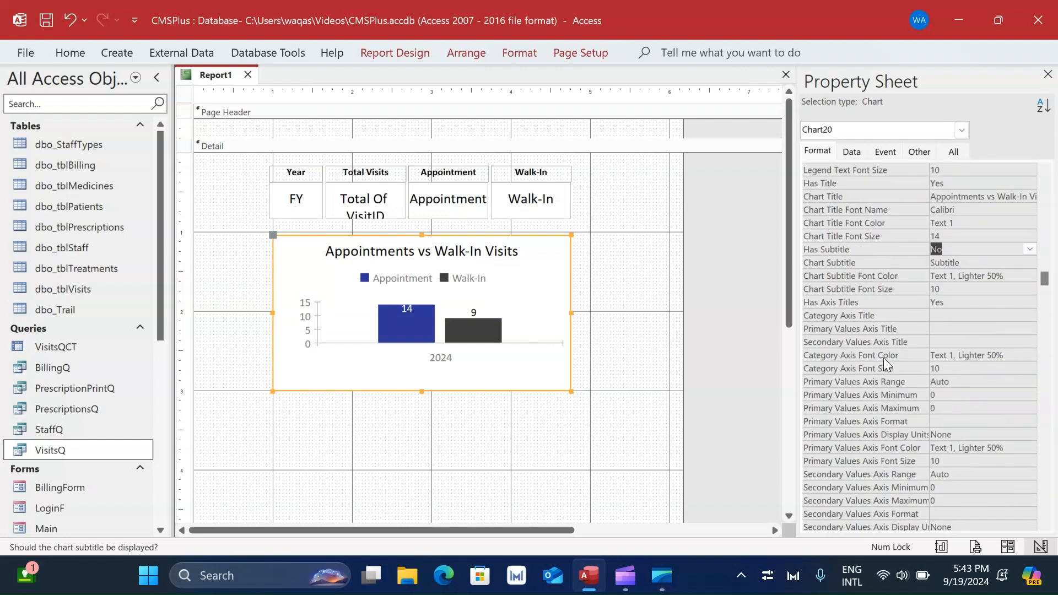
# Step: Set the chart's category axis and primary values axis font colors to the black Text 1 theme color
pyautogui.click(976, 355)
pyautogui.click(1016, 355)
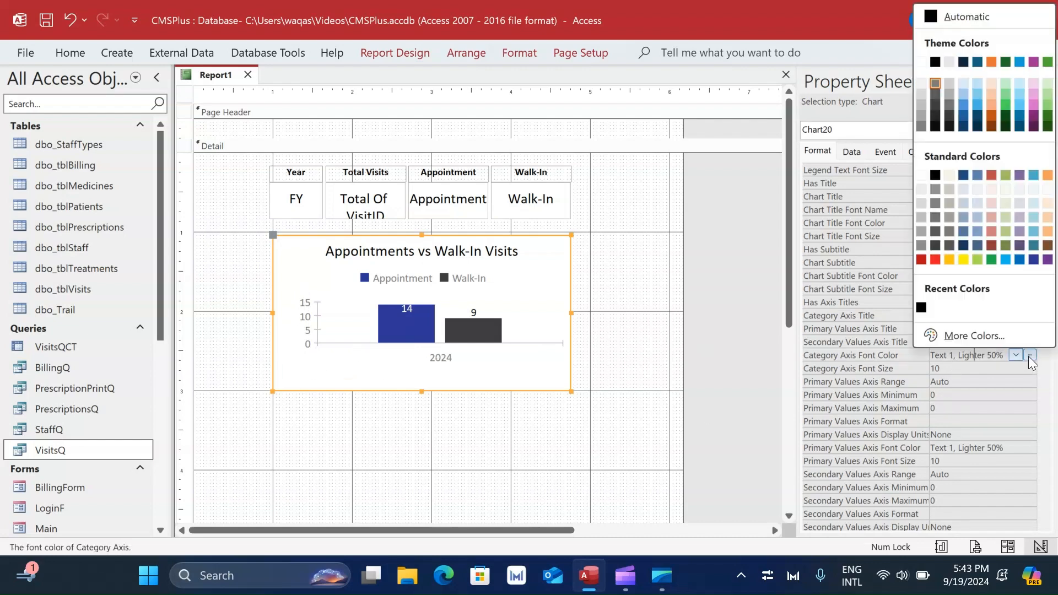
pyautogui.click(936, 62)
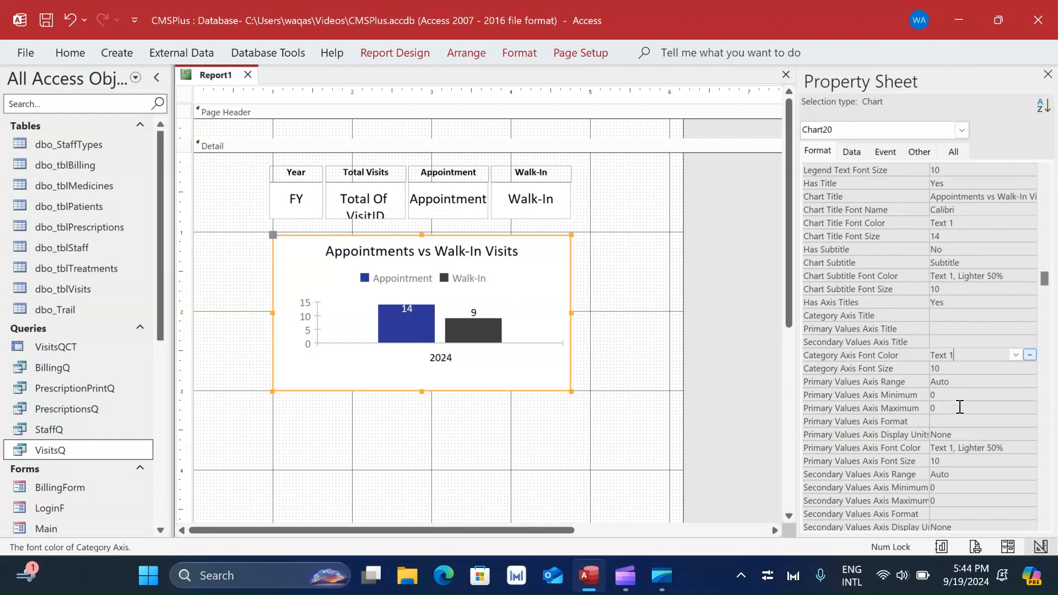
pyautogui.click(962, 448)
pyautogui.click(1030, 447)
pyautogui.click(936, 155)
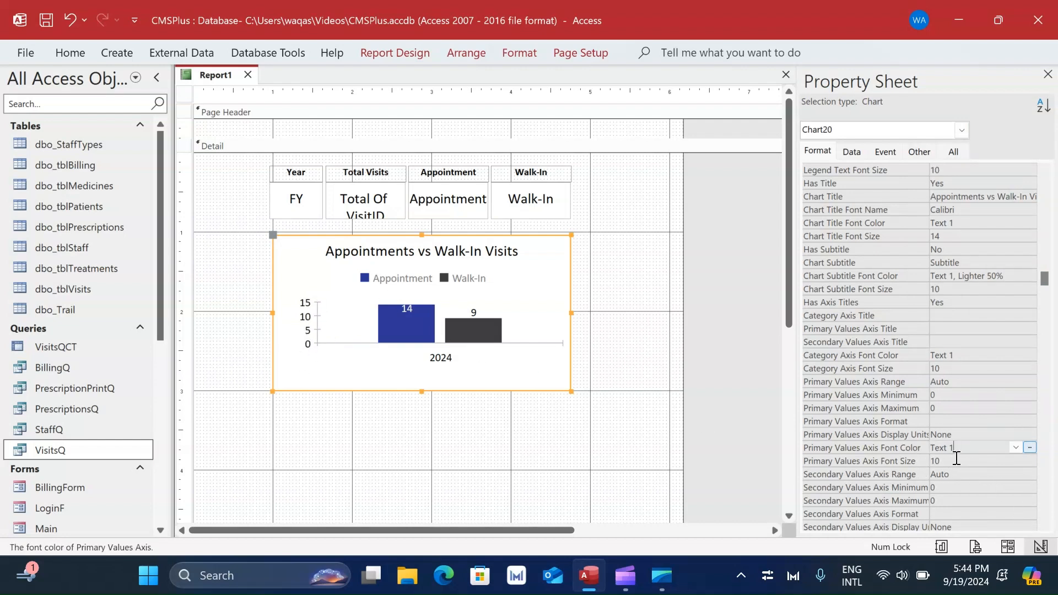
# Step: Enlarge the chart to about 5.04" wide and 2.83" high, with its left edge at about 0.375"
pyautogui.scroll(-2, 959, 460)
pyautogui.scroll(-1, 958, 460)
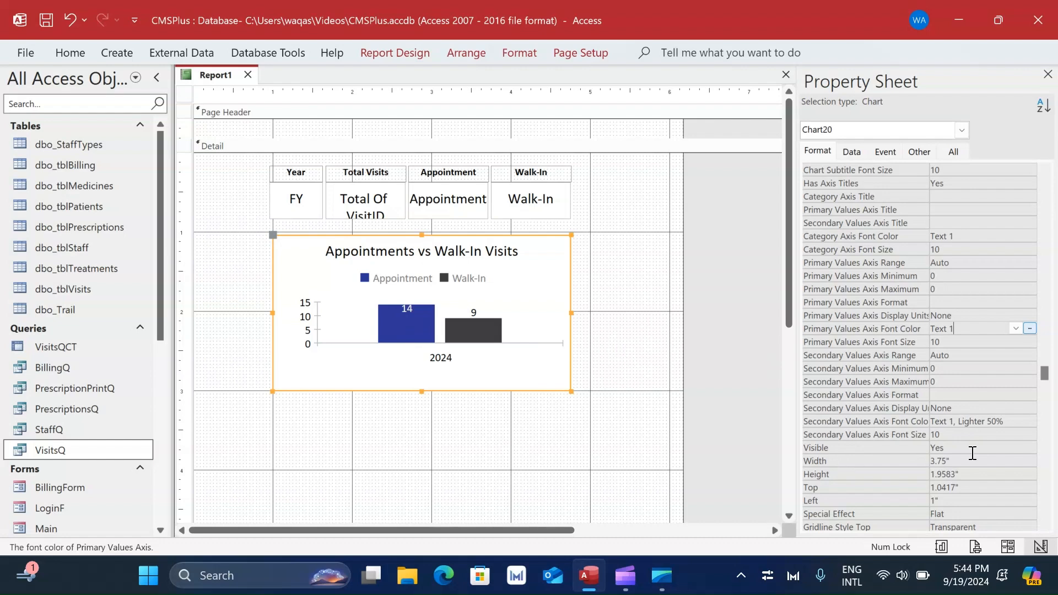
pyautogui.scroll(-2, 954, 462)
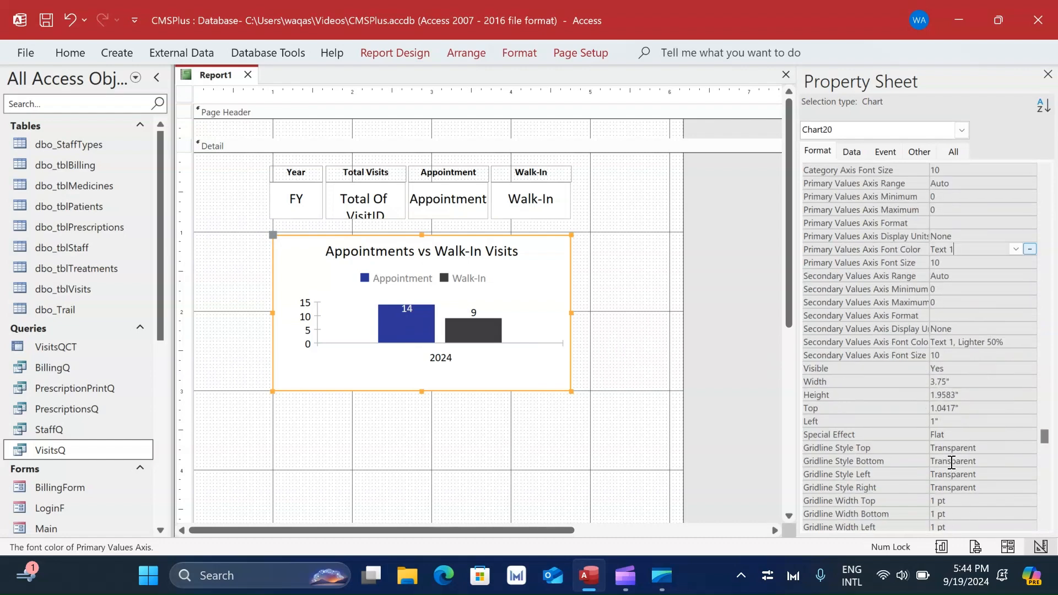
pyautogui.scroll(-1, 957, 454)
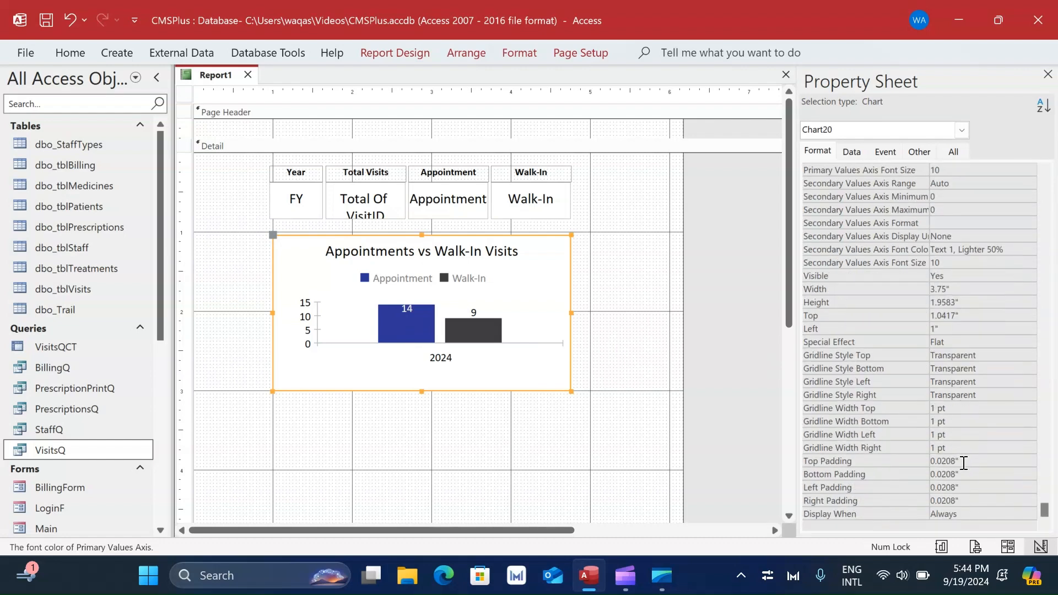
pyautogui.scroll(6, 957, 454)
pyautogui.scroll(4, 957, 455)
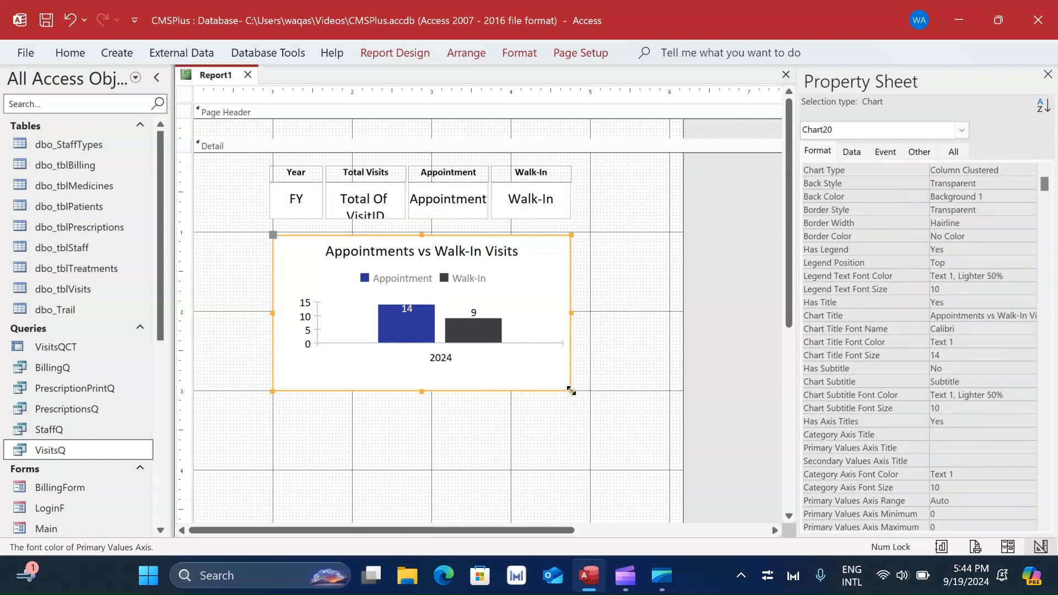
pyautogui.moveTo(571, 391); pyautogui.dragTo(572, 461)
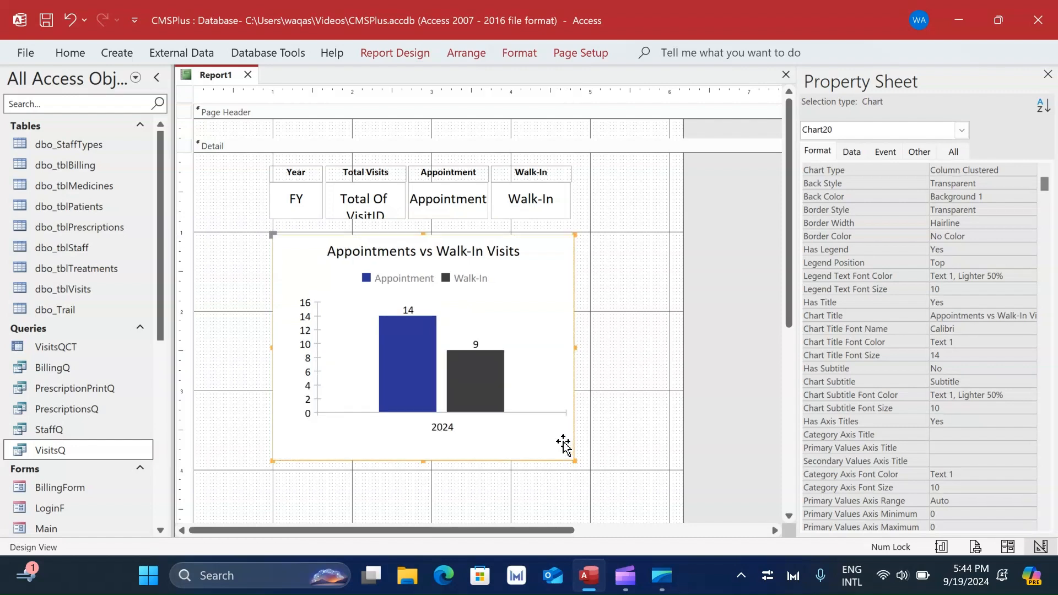
pyautogui.moveTo(575, 346); pyautogui.dragTo(673, 347)
pyautogui.moveTo(309, 243); pyautogui.dragTo(258, 242)
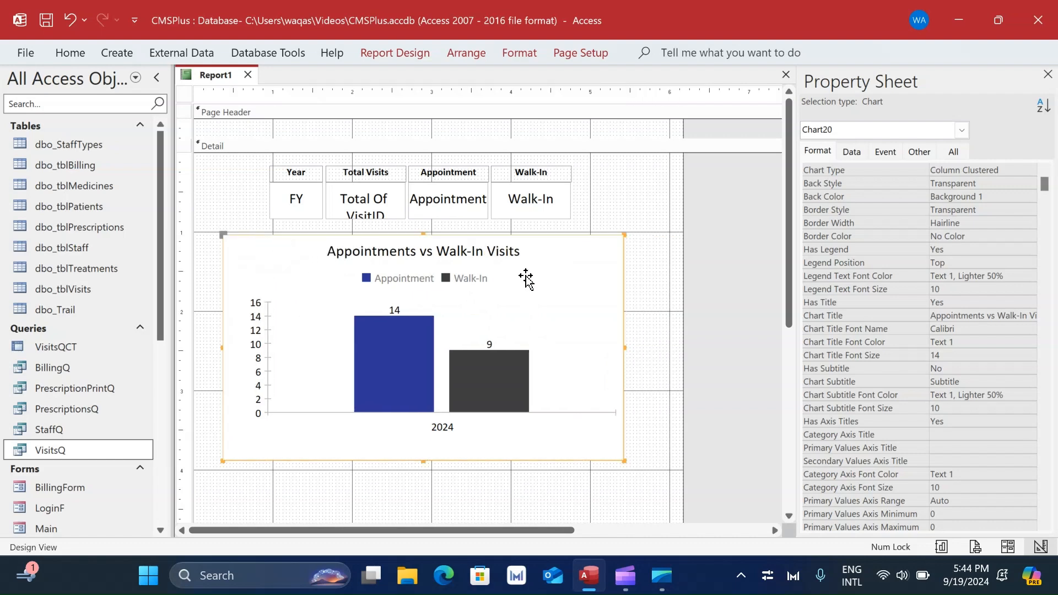
pyautogui.click(656, 327)
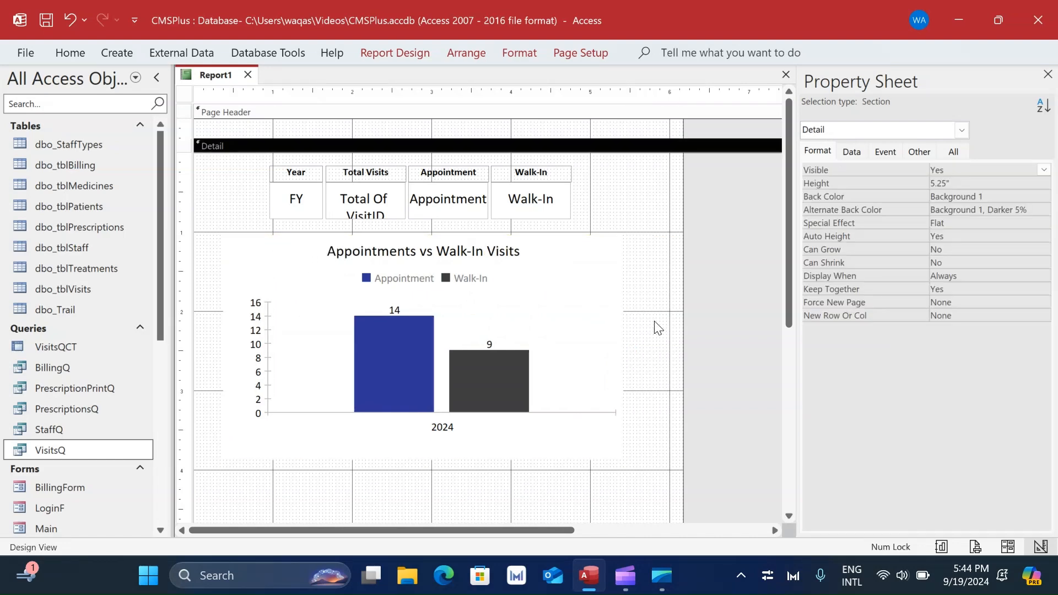
# Step: Set the chart's secondary values axis font color to Text 1 and close the property sheet
pyautogui.click(485, 285)
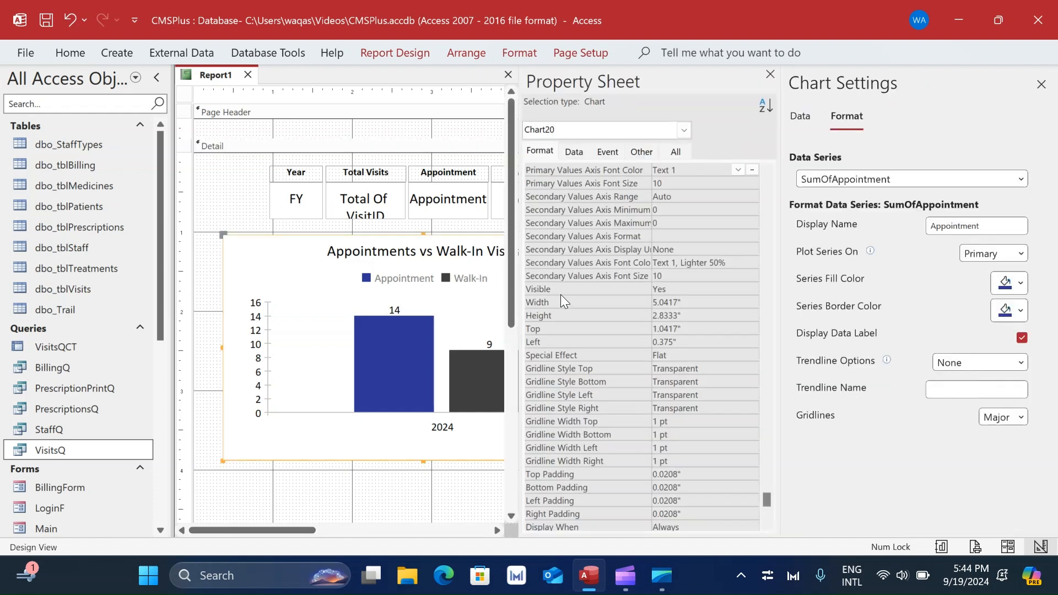
pyautogui.click(1043, 80)
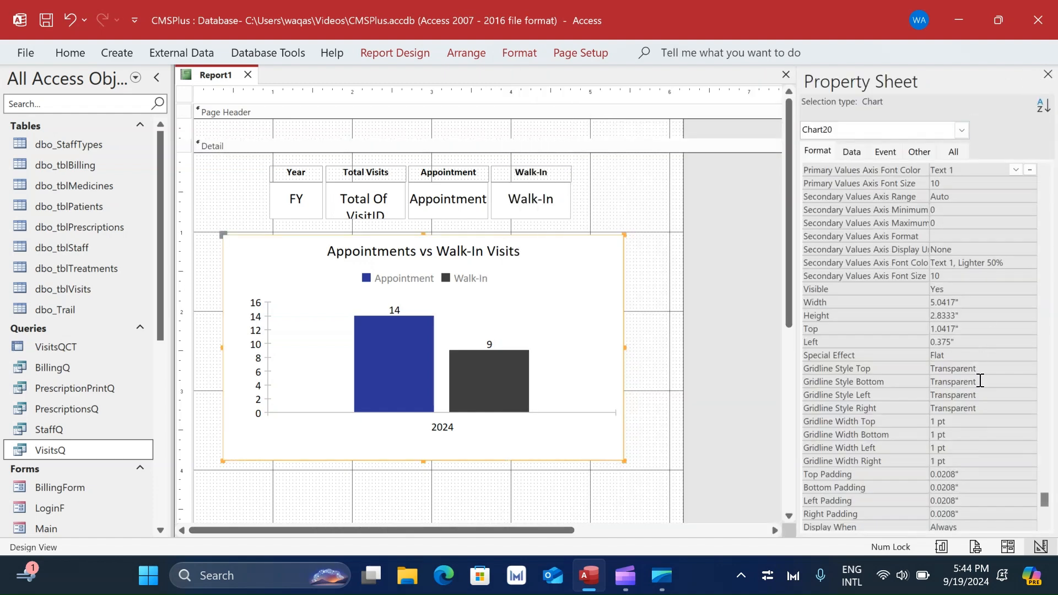
pyautogui.click(1027, 263)
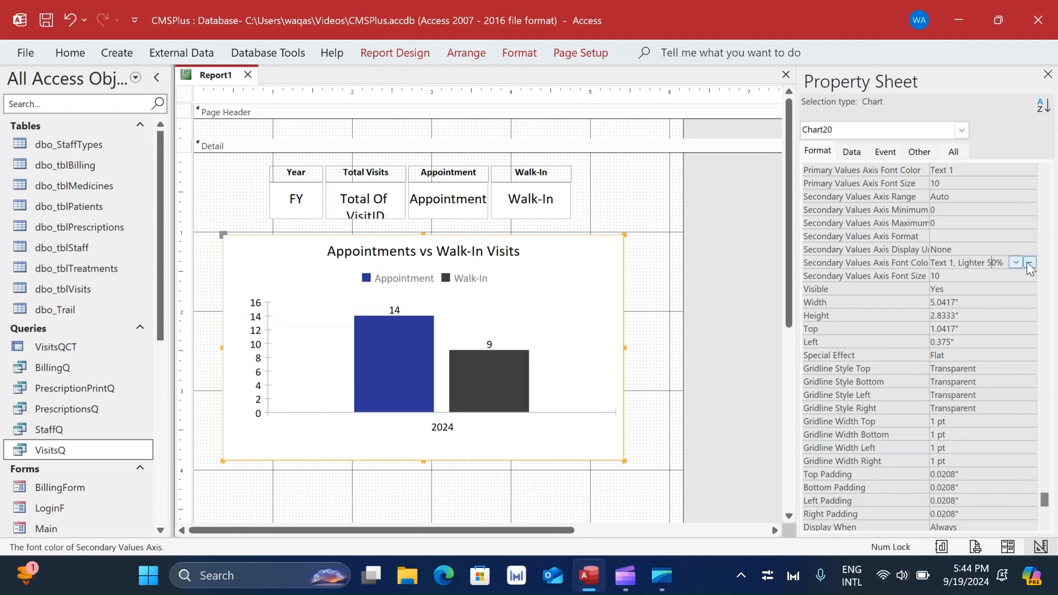
pyautogui.click(1029, 262)
pyautogui.click(922, 328)
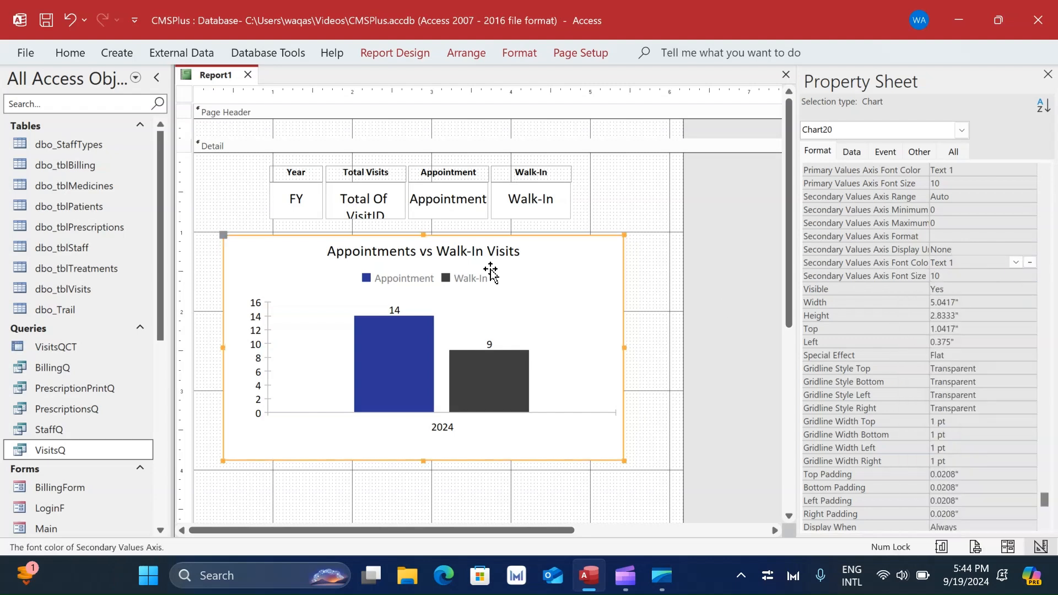
pyautogui.scroll(1, 933, 422)
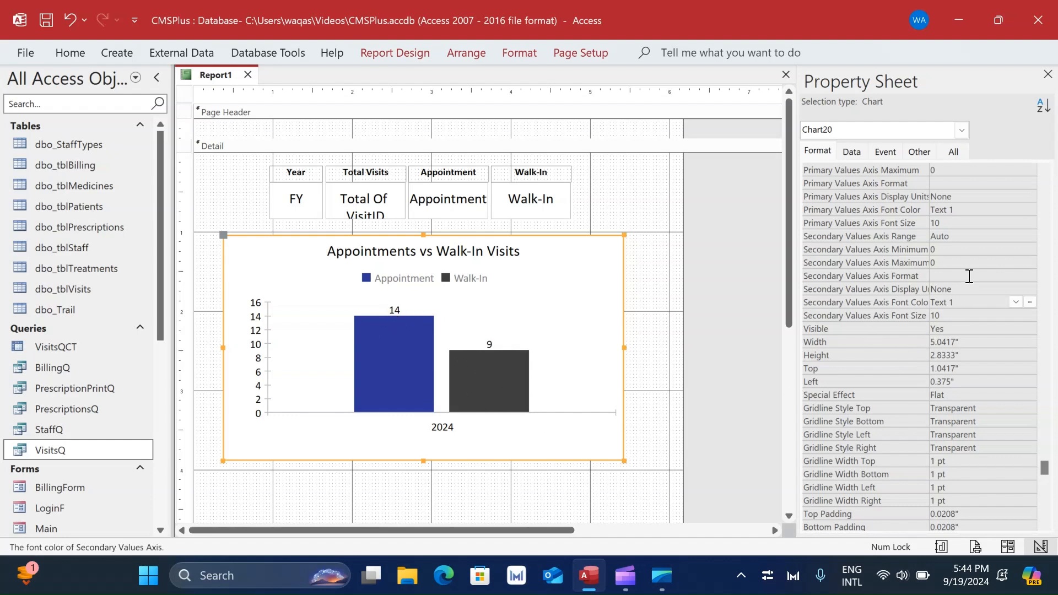
pyautogui.scroll(9, 969, 276)
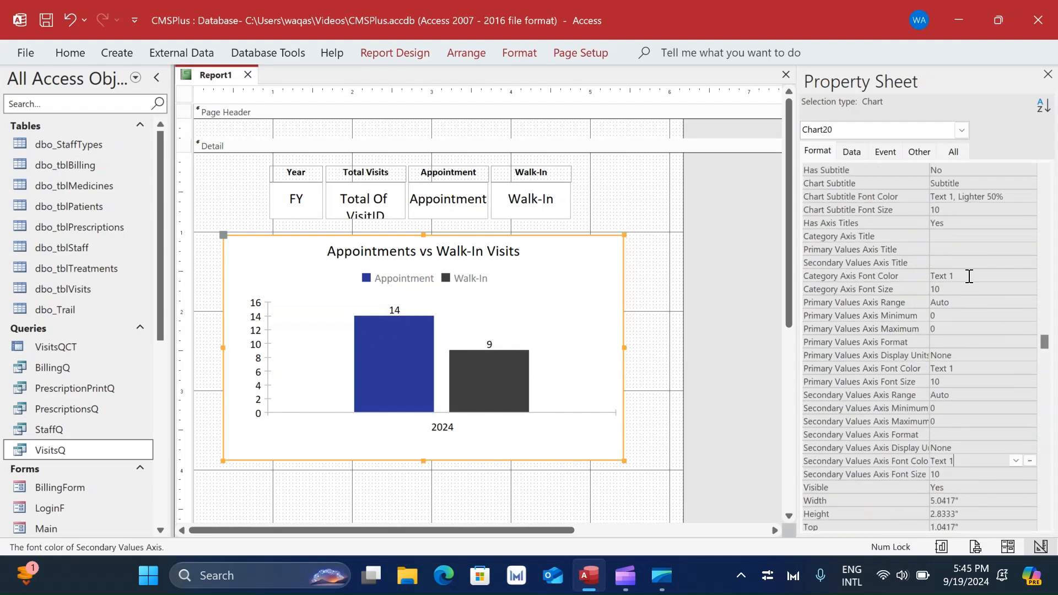
pyautogui.click(1048, 74)
# Step: Add the report header and footer sections, make the report header taller and collapse the page header area
pyautogui.moveTo(627, 138); pyautogui.dragTo(629, 162)
pyautogui.rightClick(631, 206)
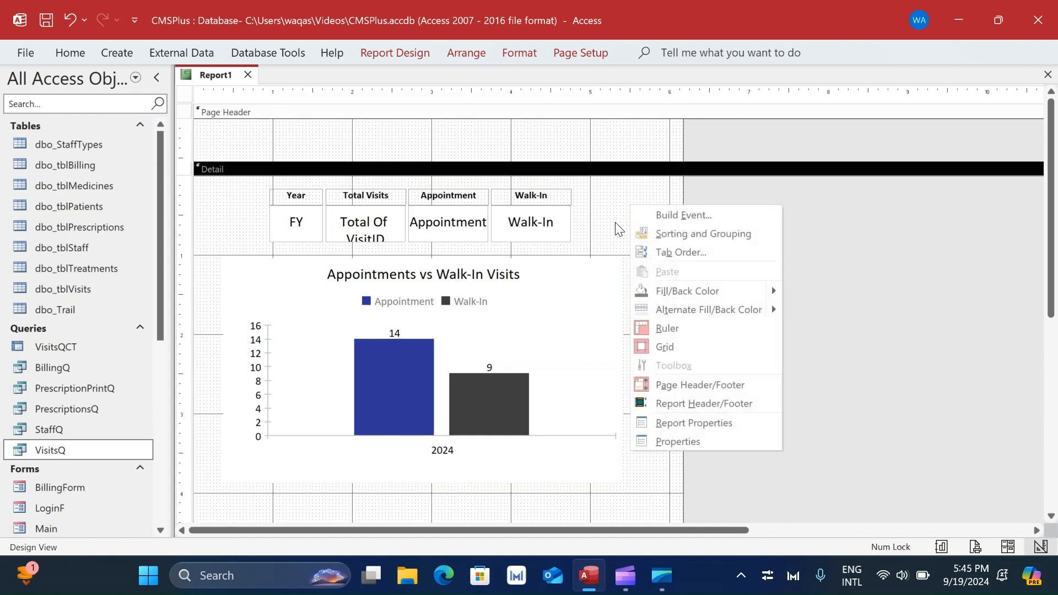
pyautogui.click(618, 229)
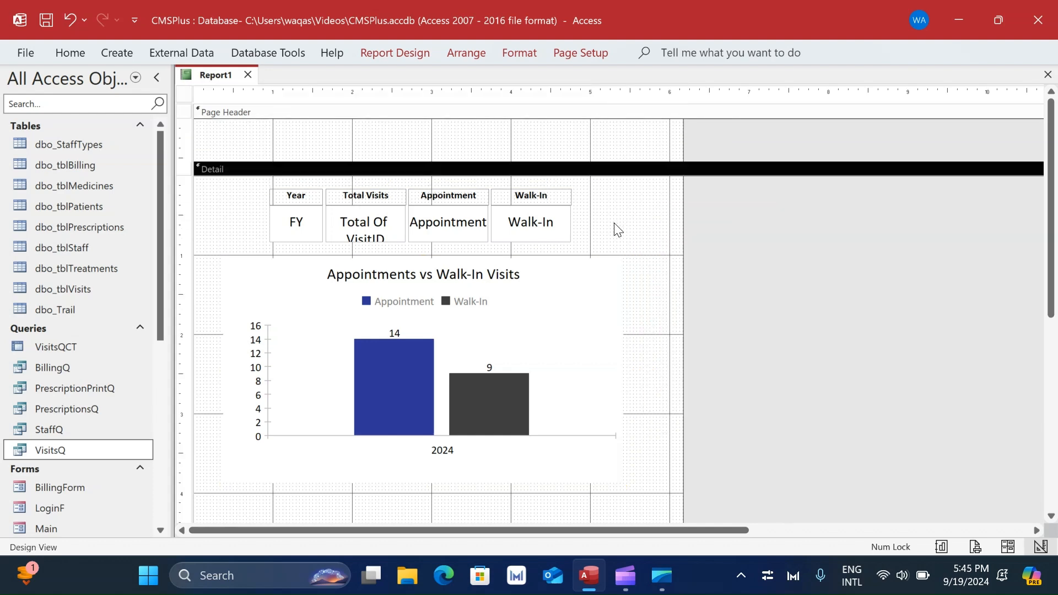
pyautogui.click(448, 228)
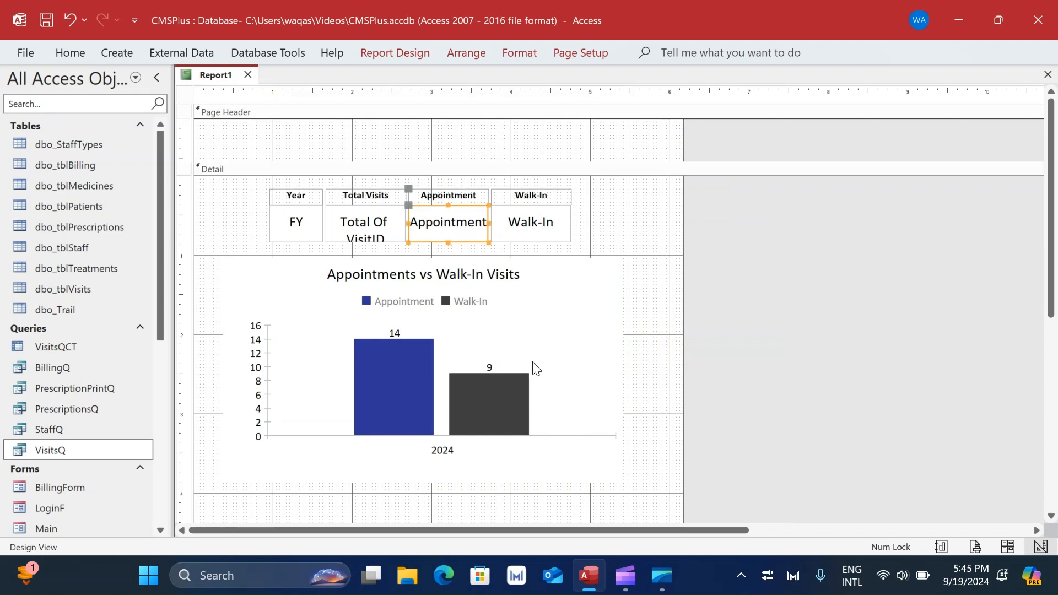
pyautogui.click(629, 217)
pyautogui.rightClick(628, 212)
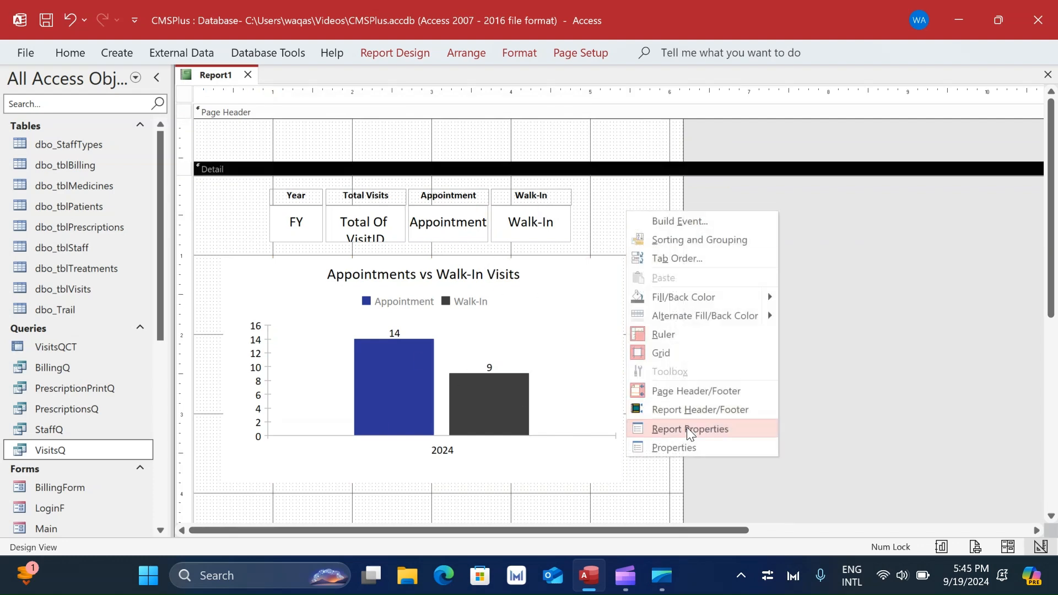
pyautogui.click(693, 411)
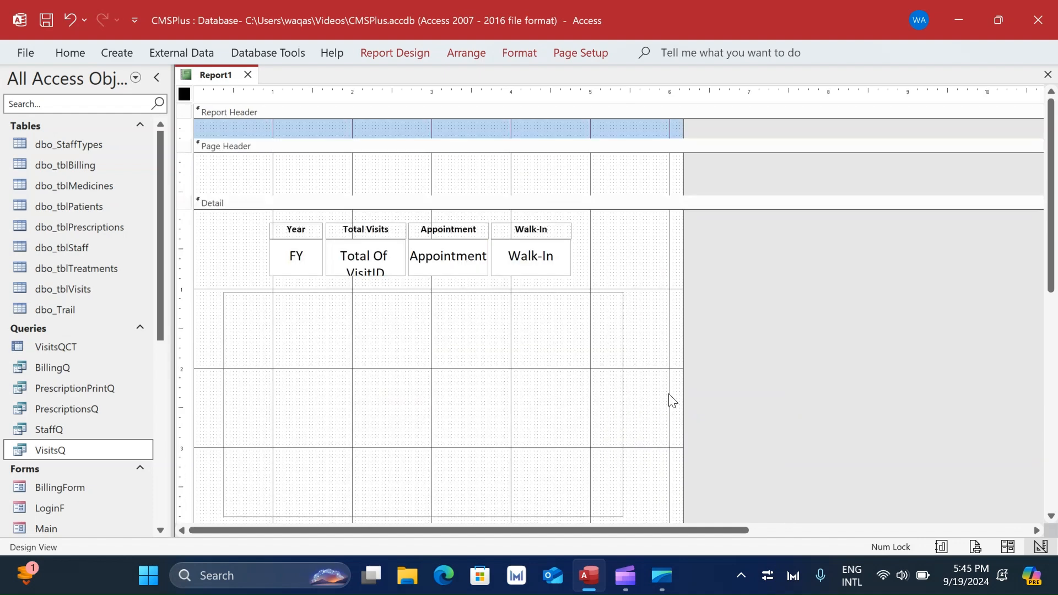
pyautogui.moveTo(485, 138); pyautogui.dragTo(505, 168)
# Step: Copy the title, subtitle and Print button from BillingReport's header into Report1's report header and heighten that section
pyautogui.scroll(-6, 100, 412)
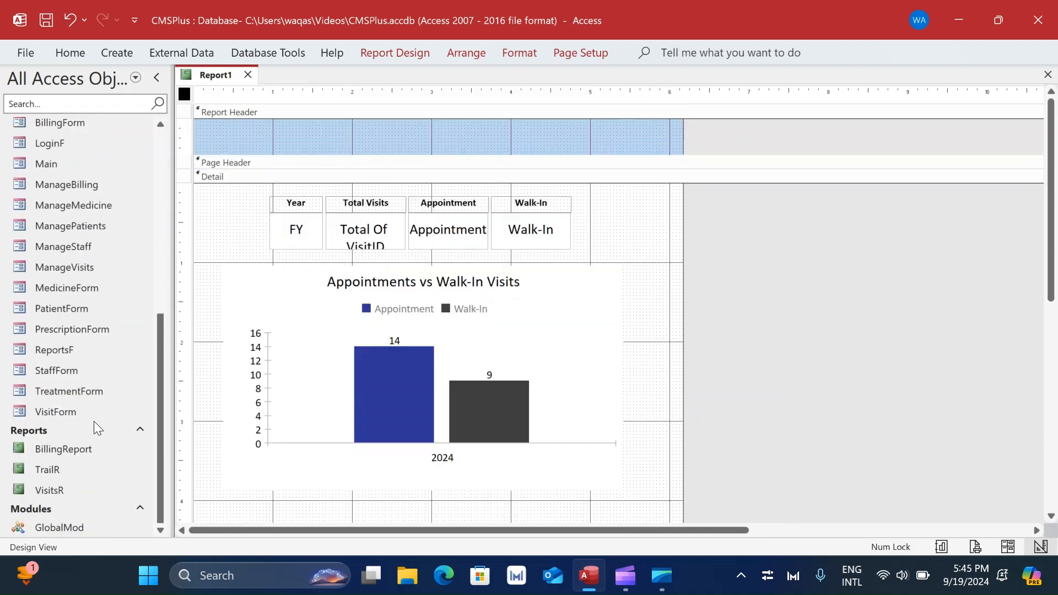
pyautogui.rightClick(86, 450)
pyautogui.click(149, 182)
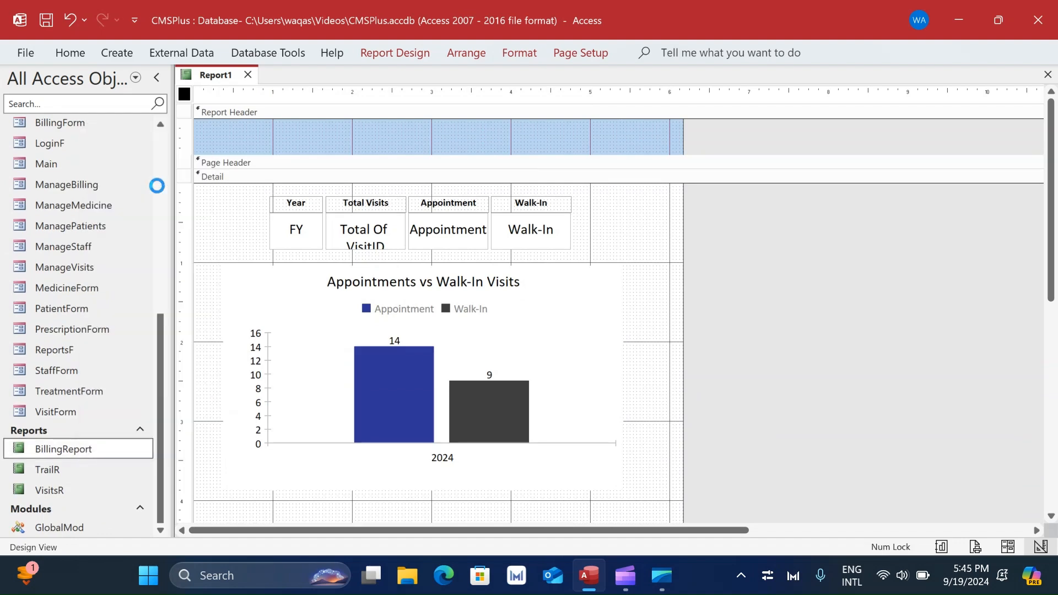
pyautogui.moveTo(835, 119); pyautogui.dragTo(355, 171)
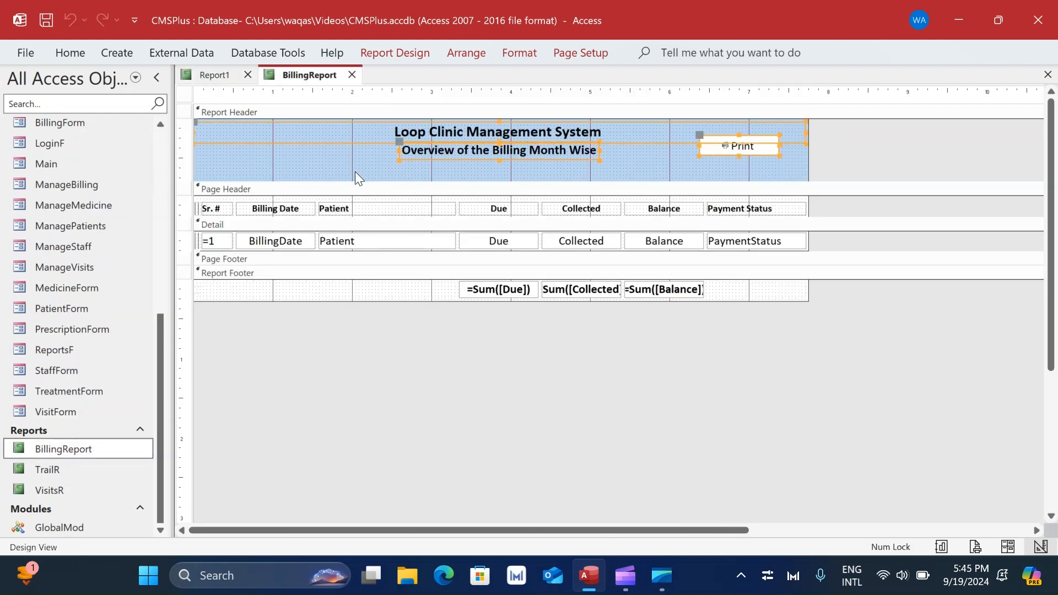
pyautogui.click(223, 74)
pyautogui.click(475, 144)
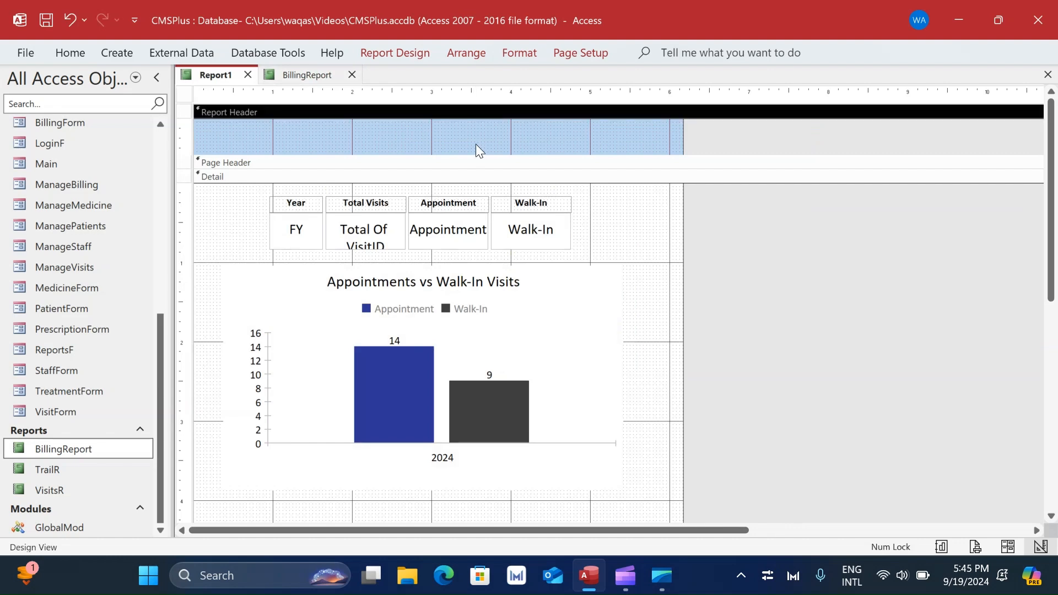
pyautogui.hotkey('ctrl', 'v')
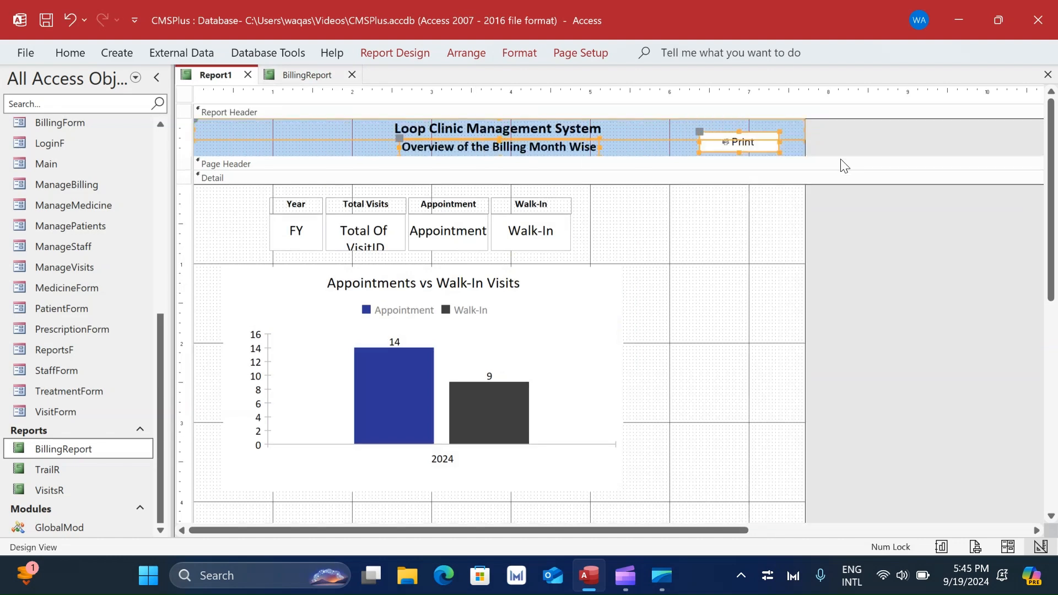
pyautogui.moveTo(838, 157); pyautogui.dragTo(836, 197)
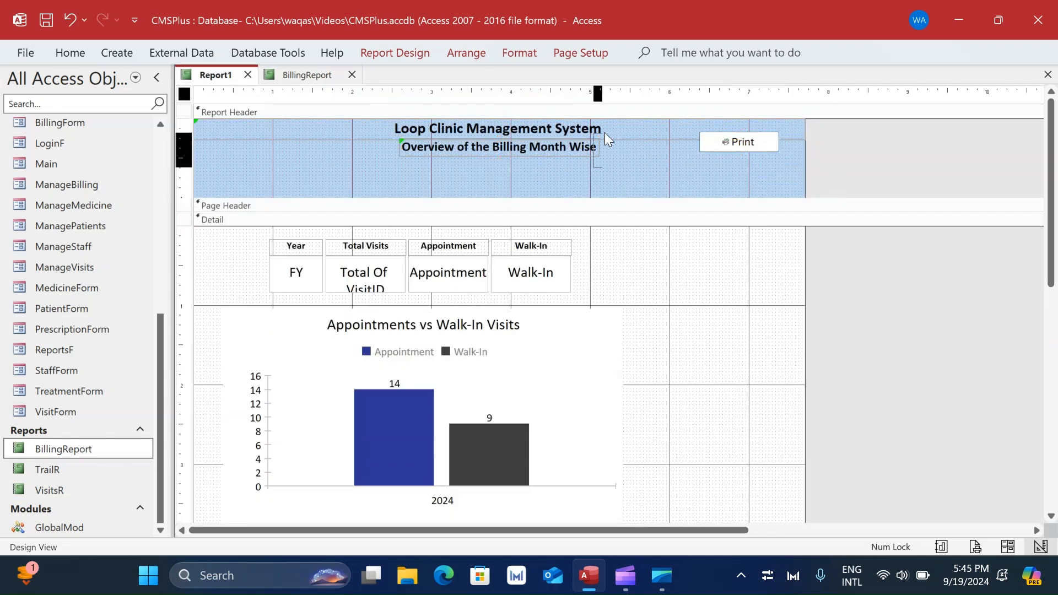
# Step: Fit the title label and Print button within 6 inches and narrow the report to that width
pyautogui.click(640, 130)
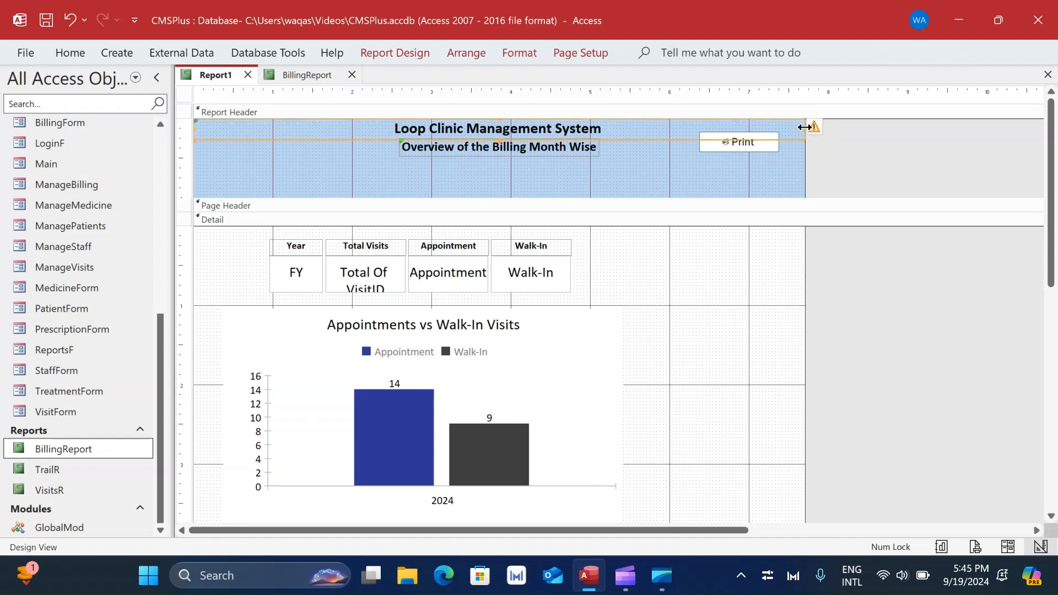
pyautogui.moveTo(805, 127); pyautogui.dragTo(669, 128)
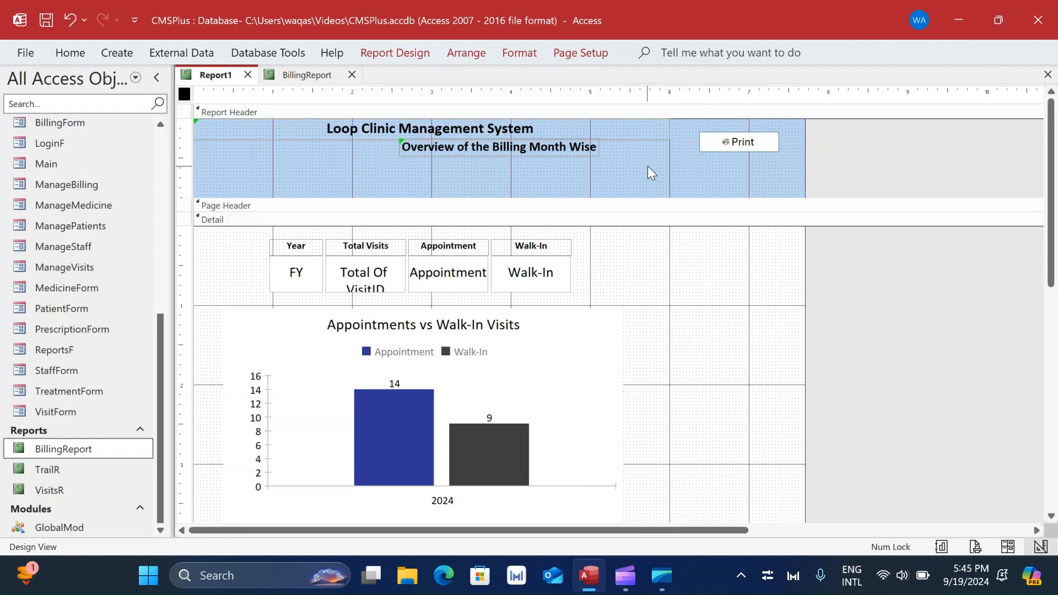
pyautogui.click(522, 147)
pyautogui.moveTo(735, 142); pyautogui.dragTo(626, 138)
pyautogui.moveTo(806, 171); pyautogui.dragTo(627, 178)
pyautogui.scroll(-5, 715, 275)
pyautogui.scroll(6, 713, 275)
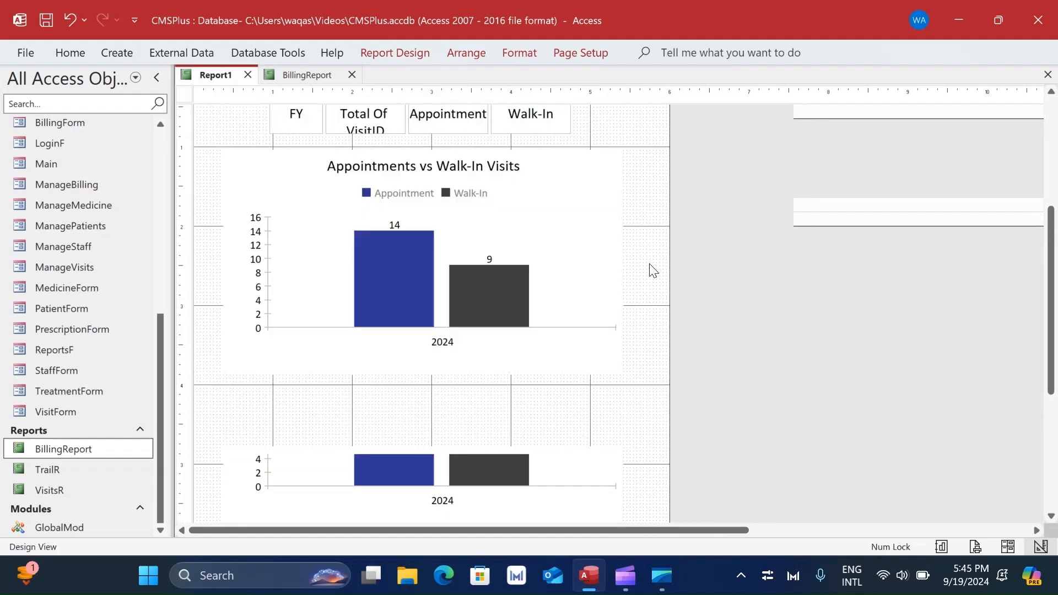
# Step: Stretch the subtitle label across the full report width so it centers under the title
pyautogui.moveTo(473, 157); pyautogui.dragTo(261, 155)
pyautogui.moveTo(394, 150); pyautogui.dragTo(669, 151)
pyautogui.click(541, 130)
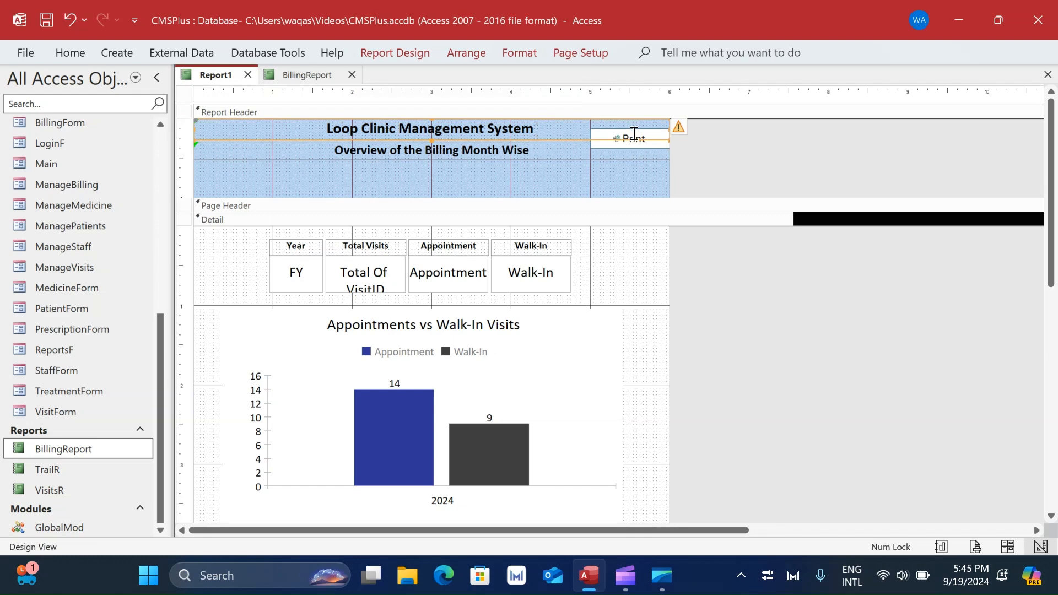
# Step: Replace the subtitle label's text with "Annual Analysis Report" and shorten the report header section below it
pyautogui.click(463, 166)
pyautogui.click(430, 152)
pyautogui.moveTo(427, 152); pyautogui.dragTo(552, 161)
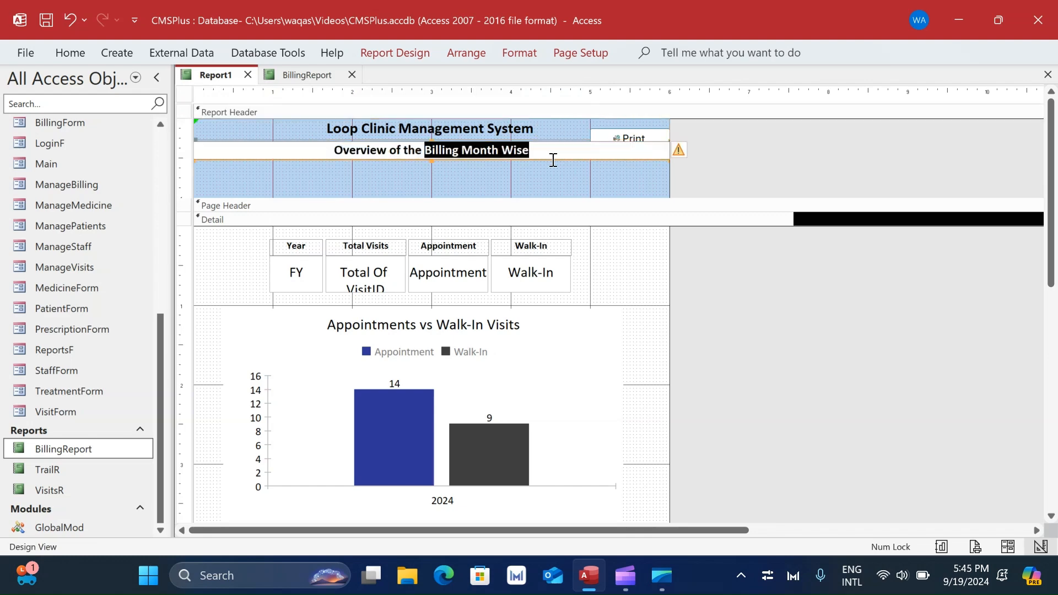
pyautogui.write('Ap')
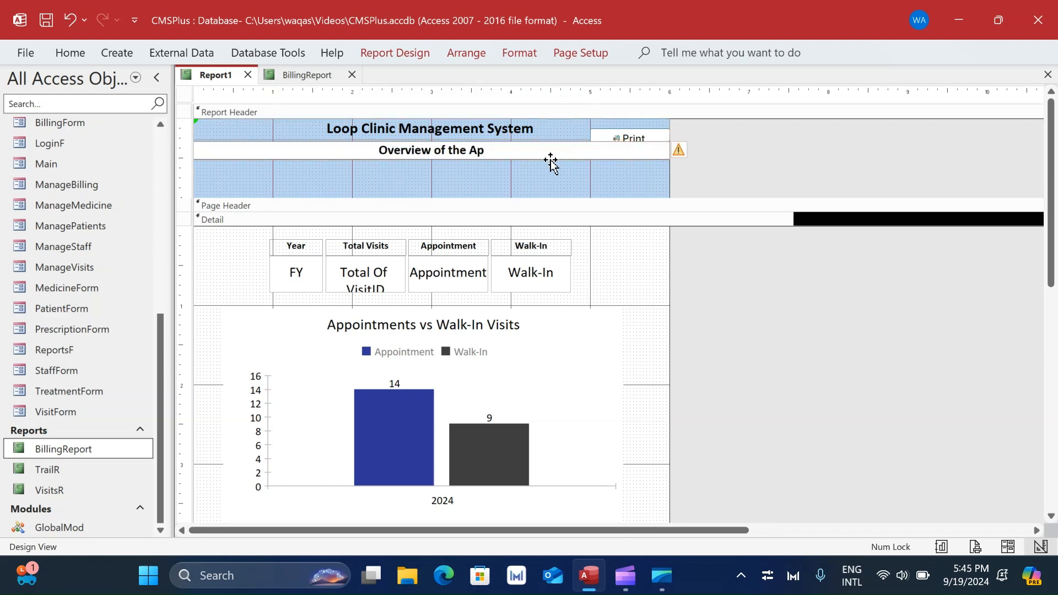
pyautogui.press('BackSpace')
pyautogui.press('BackSpace')
pyautogui.press('BackSpace')
pyautogui.press('BackSpace')
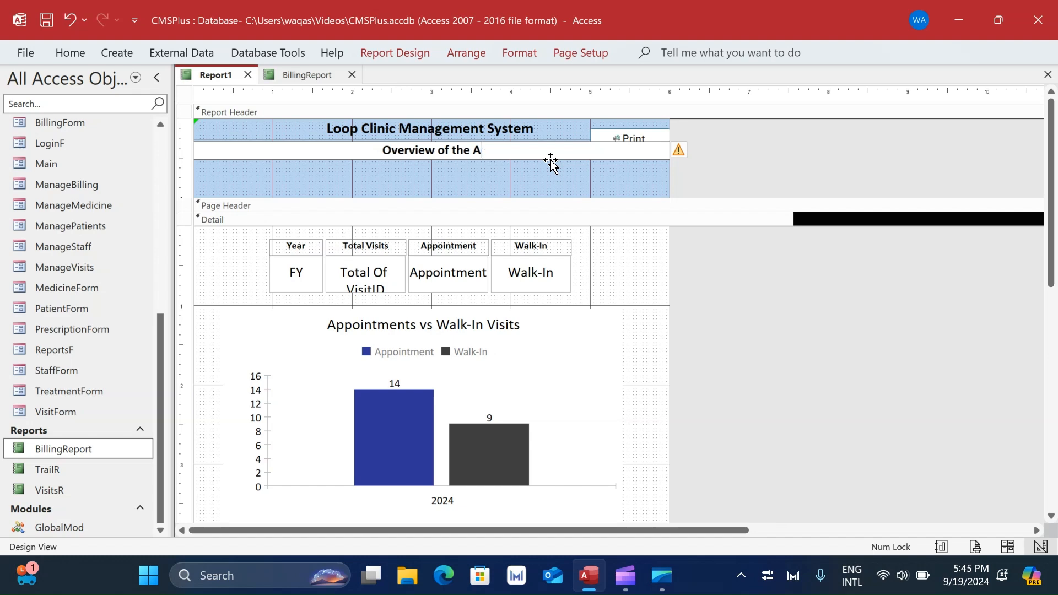
pyautogui.press('BackSpace')
pyautogui.press('BackSpace')
pyautogui.press('BackSpace')
pyautogui.press('BackSpace')
pyautogui.press('BackSpace')
pyautogui.press('BackSpace')
pyautogui.press('BackSpace')
pyautogui.press('BackSpace')
pyautogui.press('BackSpace')
pyautogui.press('BackSpace')
pyautogui.press('BackSpace')
pyautogui.press('BackSpace')
pyautogui.press('BackSpace')
pyautogui.press('BackSpace')
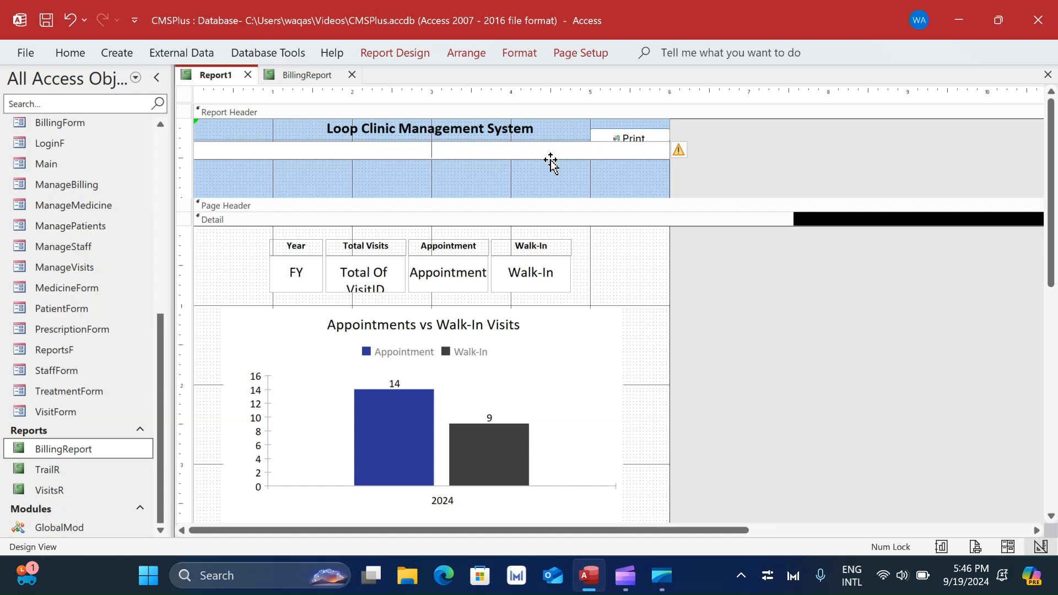
pyautogui.write('Annual Report')
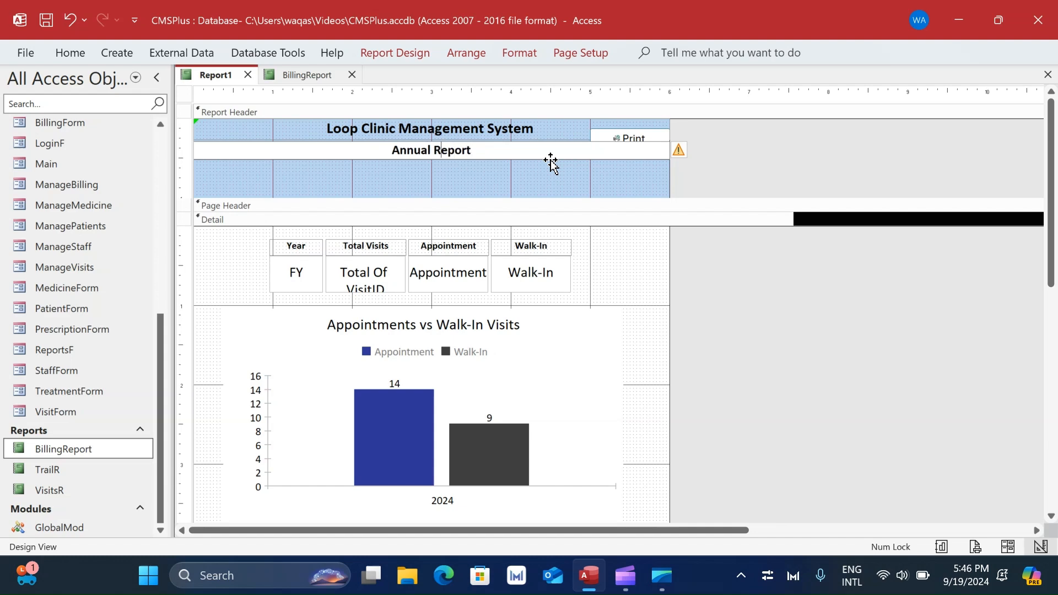
pyautogui.write('Anal')
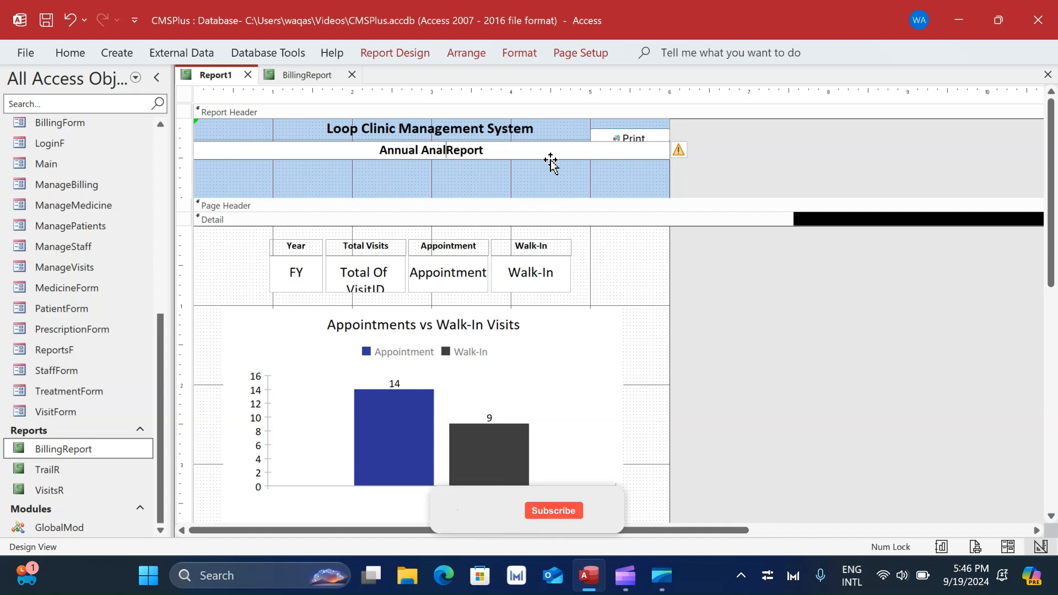
pyautogui.write('ysis')
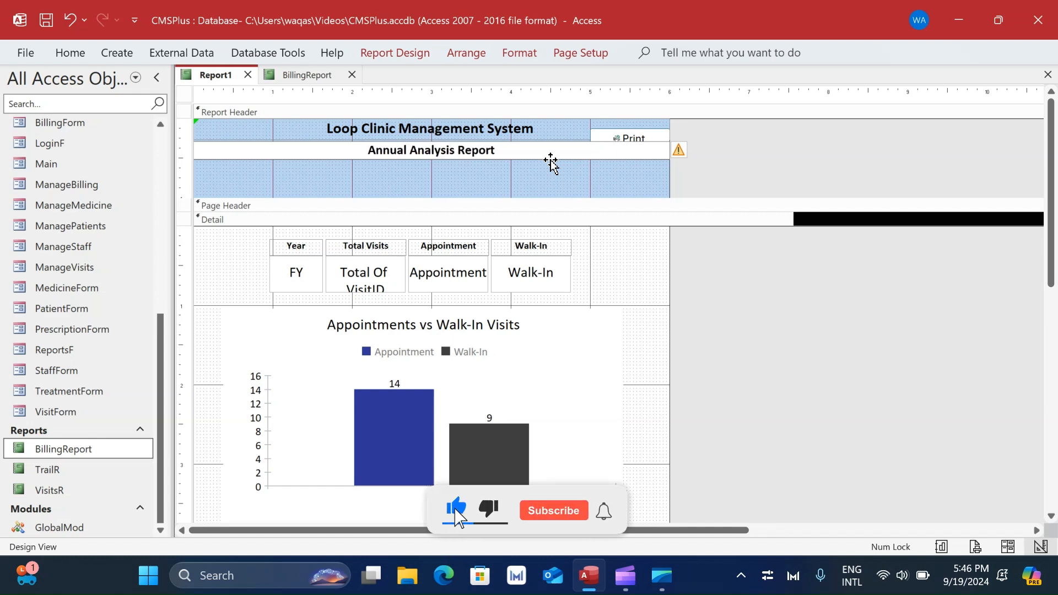
pyautogui.click(583, 185)
pyautogui.moveTo(578, 197); pyautogui.dragTo(578, 177)
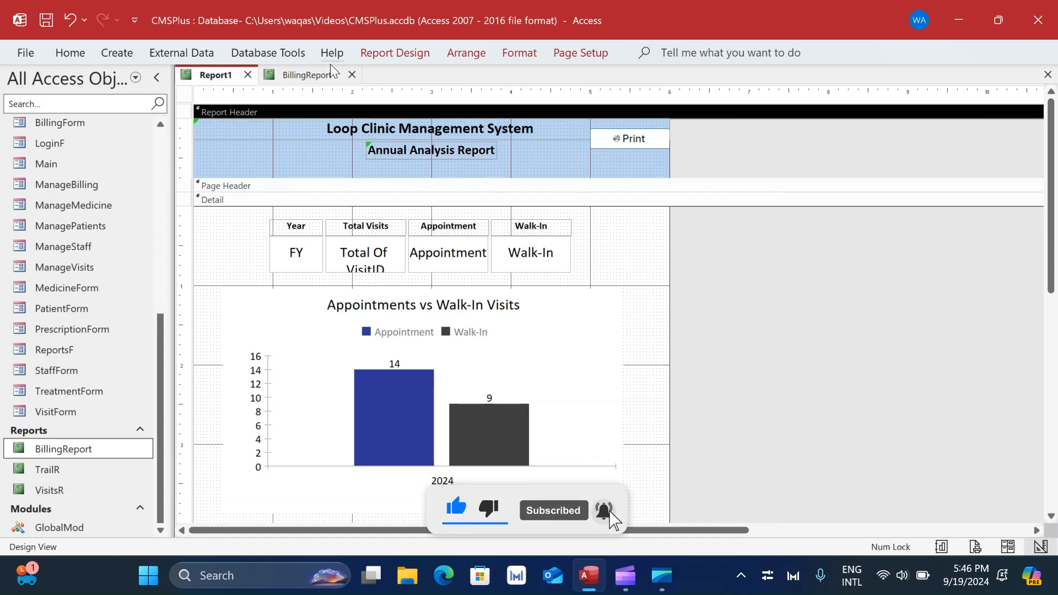
# Step: Save the report as AppVWalk and display it in Report View
pyautogui.rightClick(205, 77)
pyautogui.click(226, 84)
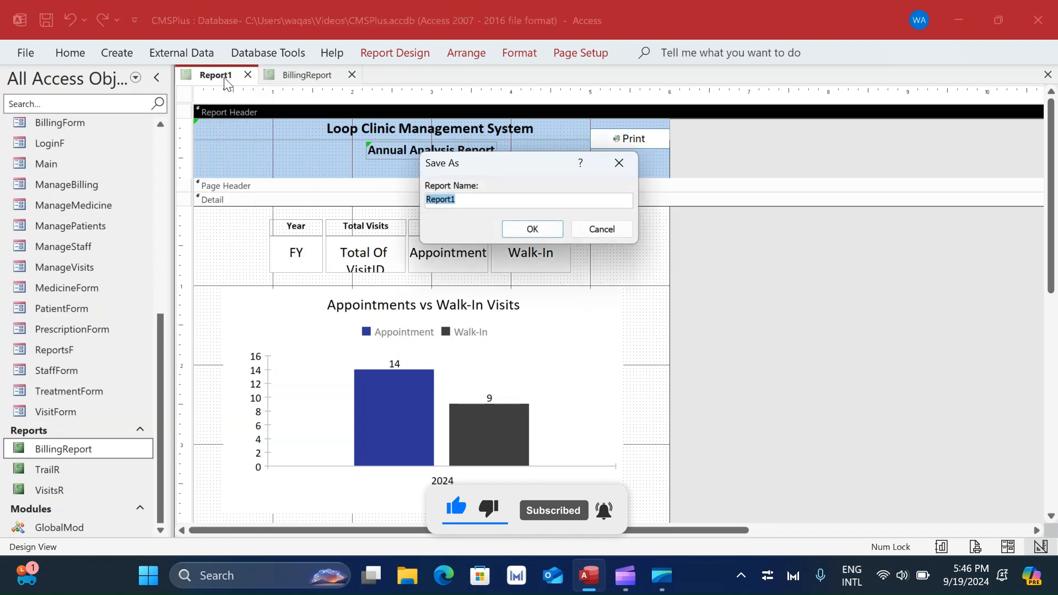
pyautogui.write('AppV')
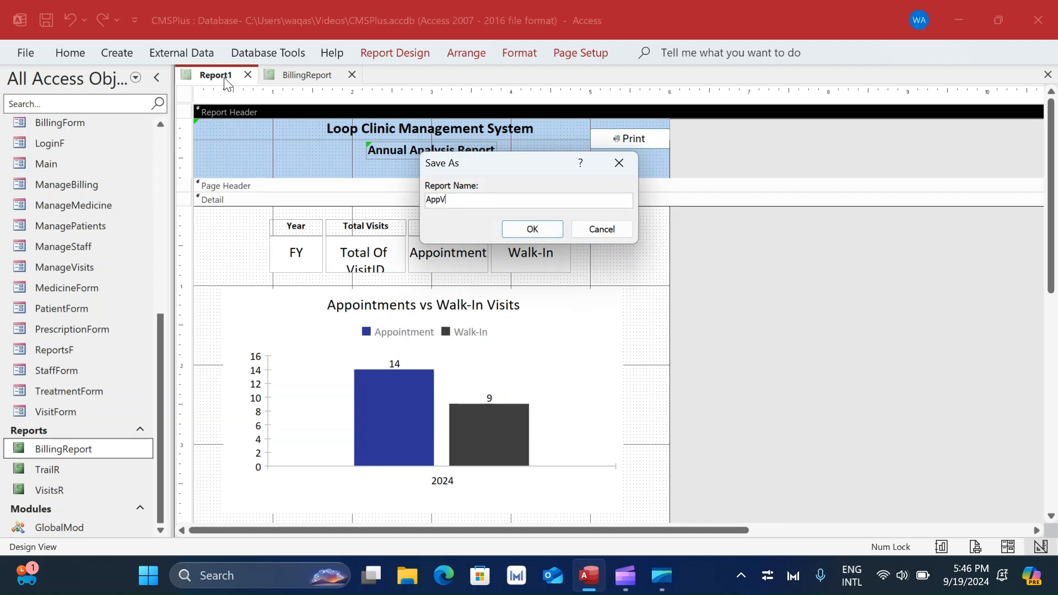
pyautogui.write('Walk')
pyautogui.click(532, 230)
pyautogui.rightClick(210, 81)
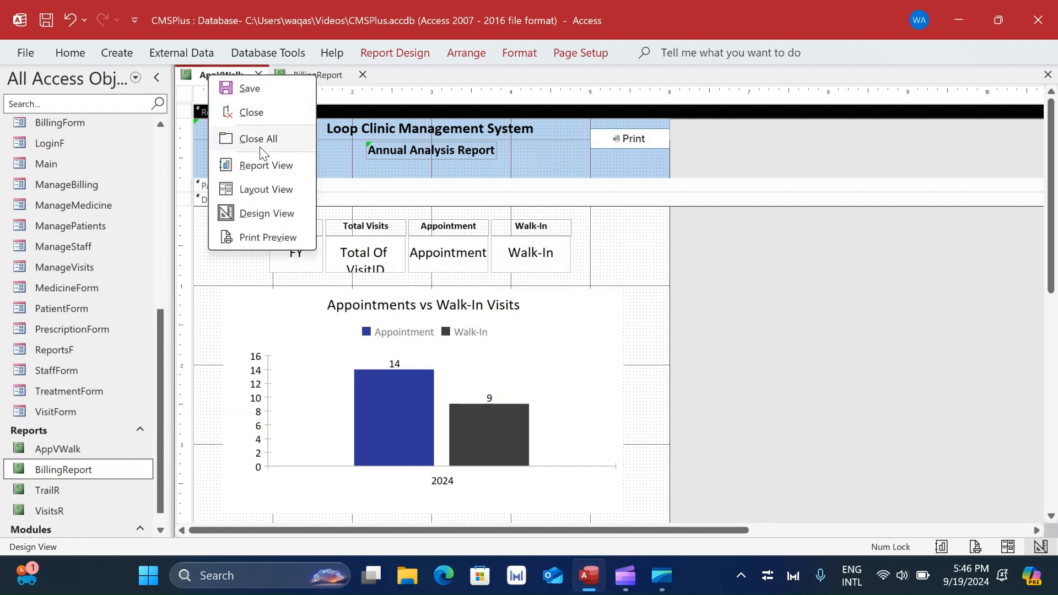
pyautogui.click(259, 164)
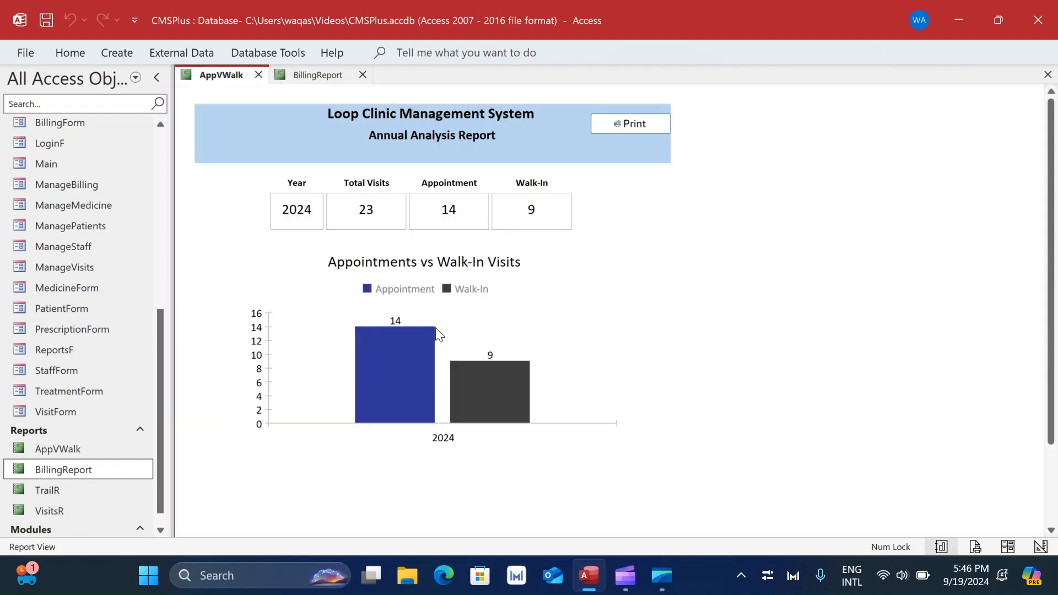
# Step: Return to Design View and set the report's Pop Up and Modal properties to Yes
pyautogui.rightClick(829, 216)
pyautogui.click(839, 277)
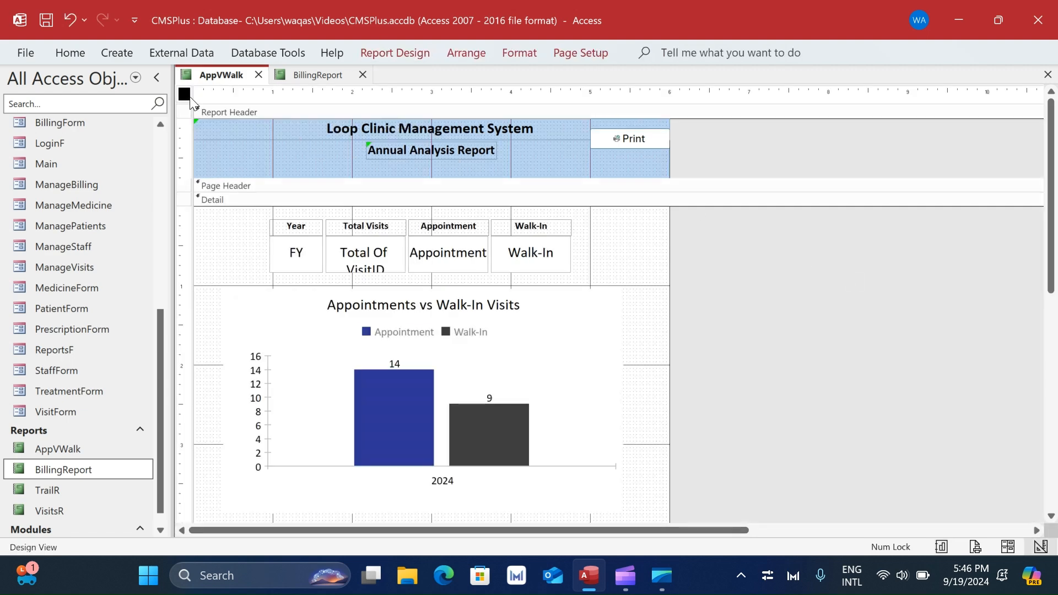
pyautogui.click(393, 52)
pyautogui.click(884, 127)
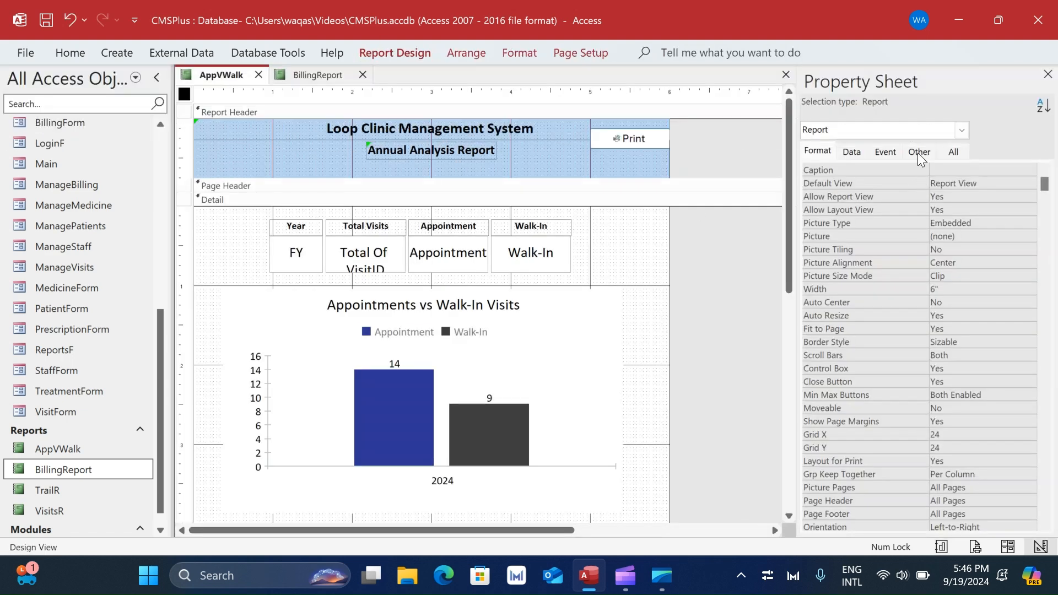
pyautogui.click(918, 153)
pyautogui.doubleClick(960, 170)
pyautogui.click(962, 196)
pyautogui.click(962, 182)
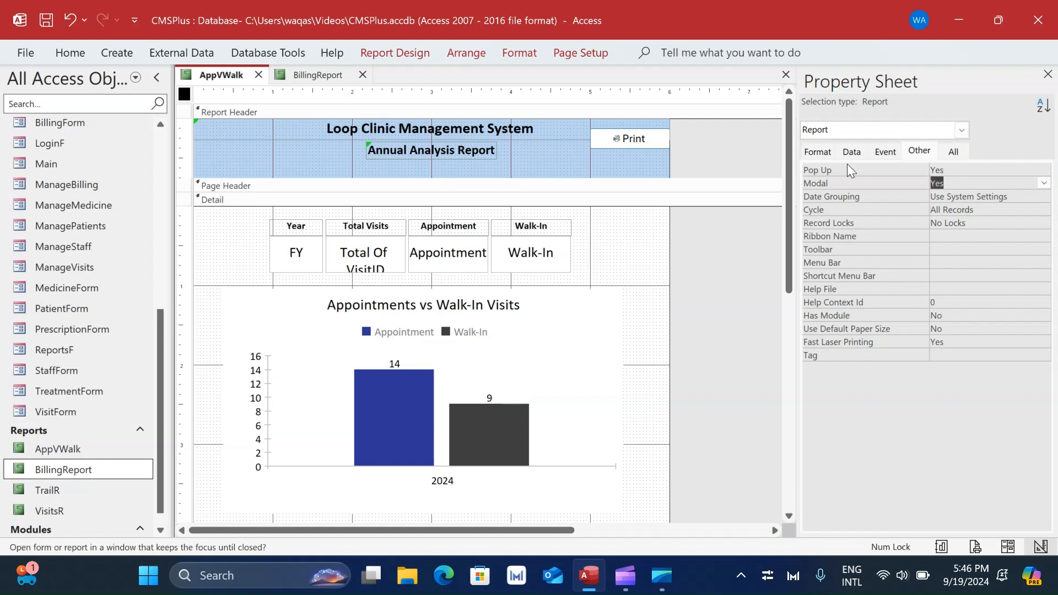
# Step: Set the report's Auto Center to Yes, Scroll Bars to Neither and Min Max Buttons to None
pyautogui.click(817, 151)
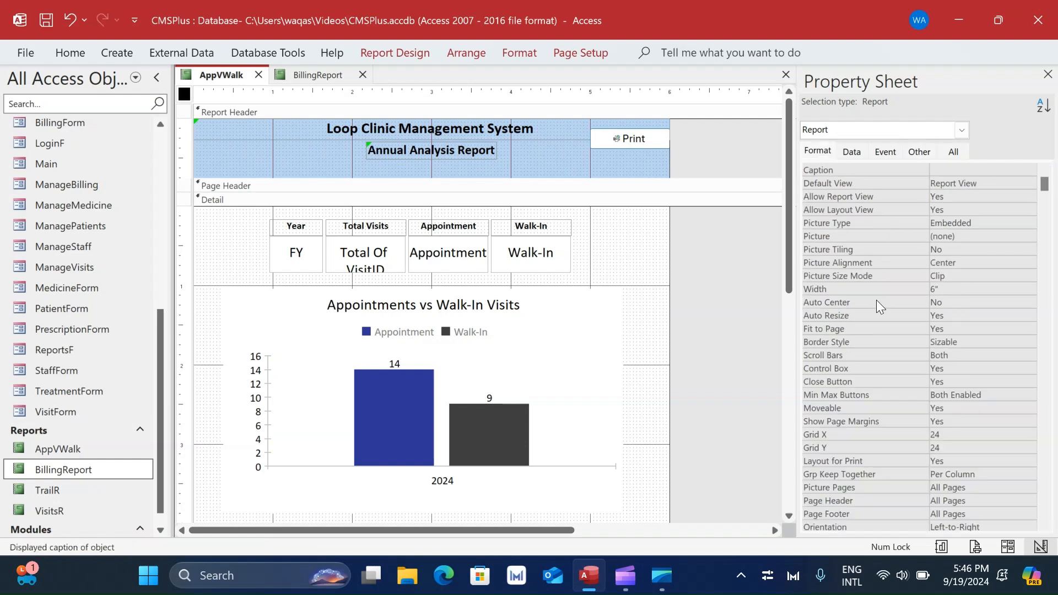
pyautogui.doubleClick(946, 302)
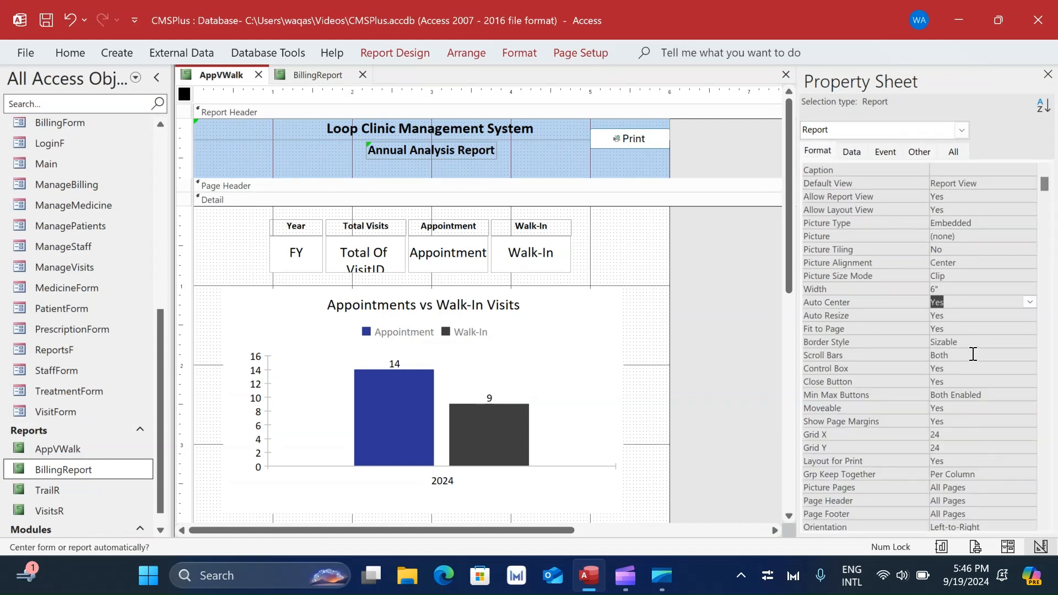
pyautogui.click(892, 355)
pyautogui.doubleClick(889, 355)
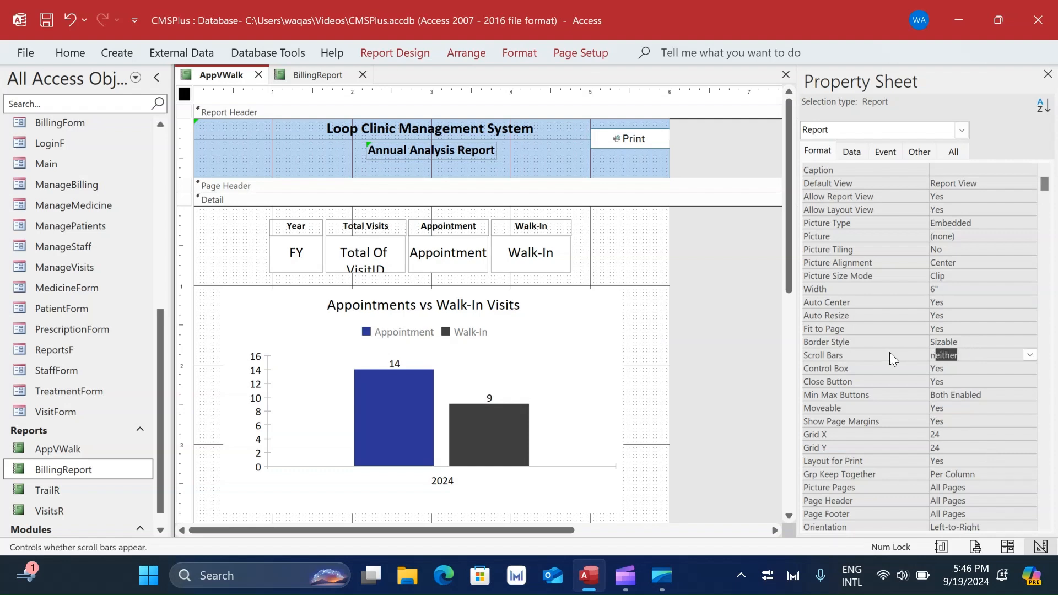
pyautogui.press('Down')
pyautogui.press('Down')
pyautogui.write('n')
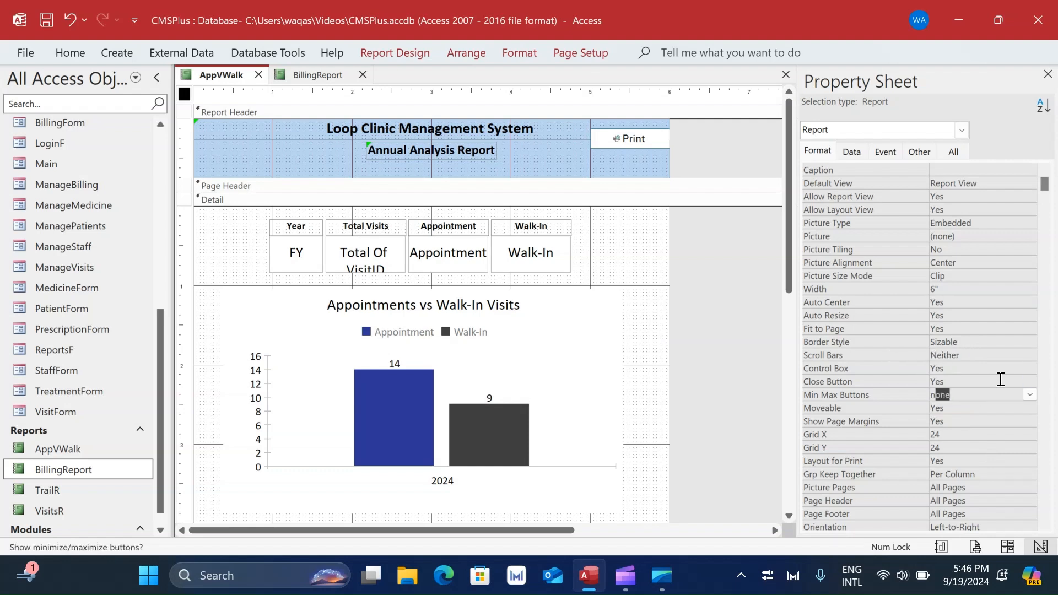
pyautogui.press('Down')
pyautogui.press('Down')
pyautogui.press('Down')
pyautogui.press('Down')
pyautogui.press('Down')
pyautogui.press('Down')
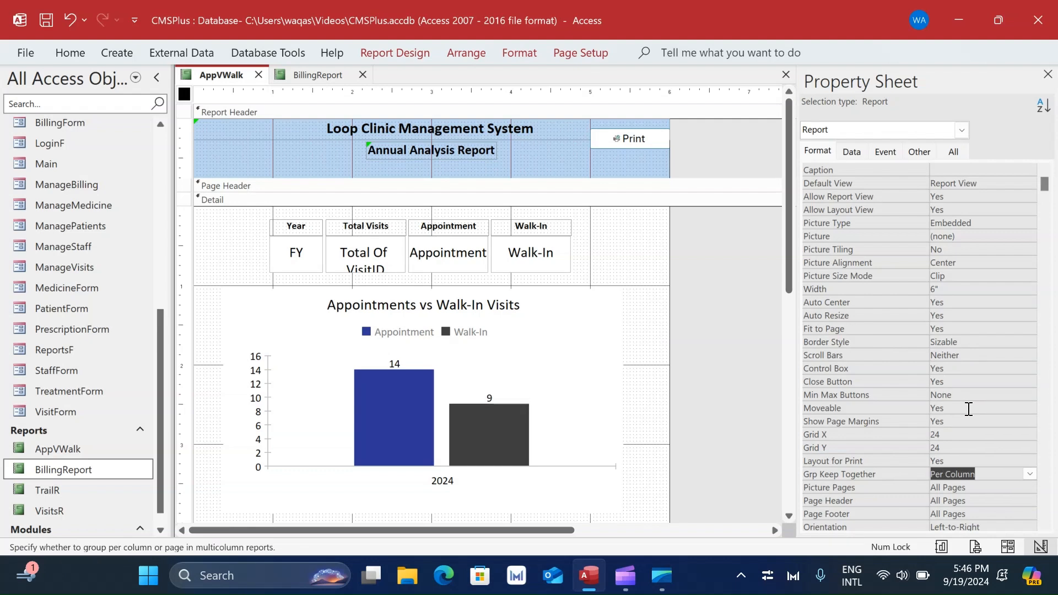
# Step: Save the report, show it in Report View and move its pop-up window higher on the screen
pyautogui.rightClick(224, 76)
pyautogui.click(234, 82)
pyautogui.rightClick(234, 83)
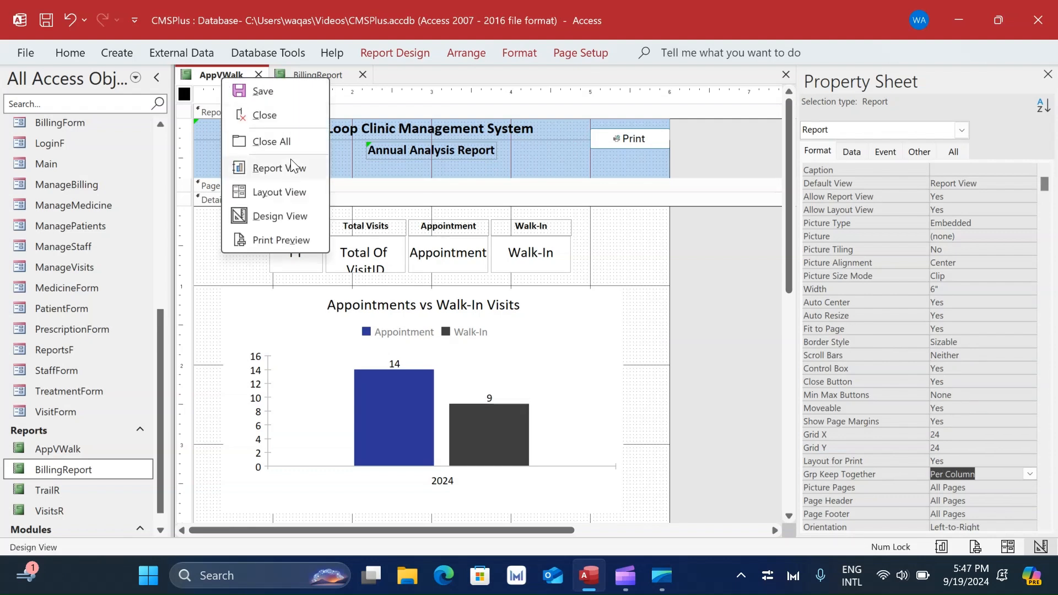
pyautogui.click(291, 165)
pyautogui.moveTo(419, 111); pyautogui.dragTo(516, 76)
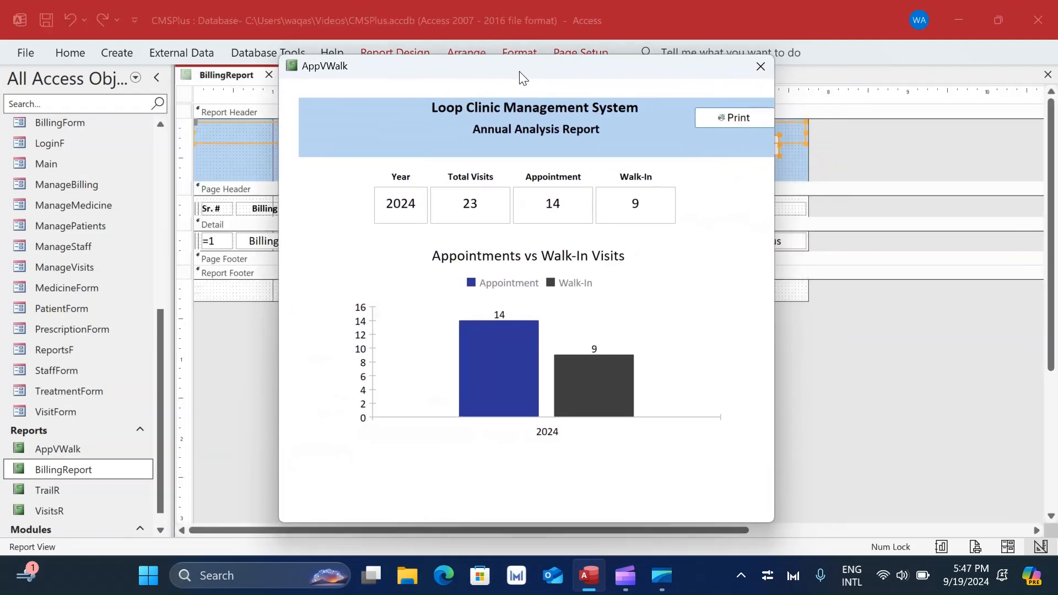
# Step: Return AppVWalk to Design View and set Show Page Margins to No
pyautogui.rightClick(716, 236)
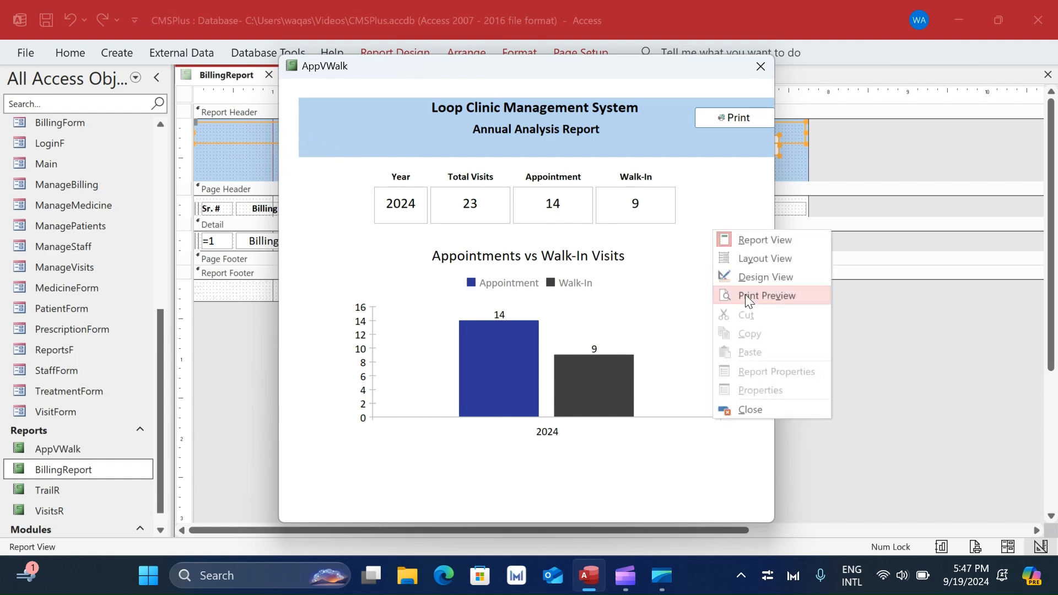
pyautogui.click(746, 277)
pyautogui.scroll(-1, 954, 449)
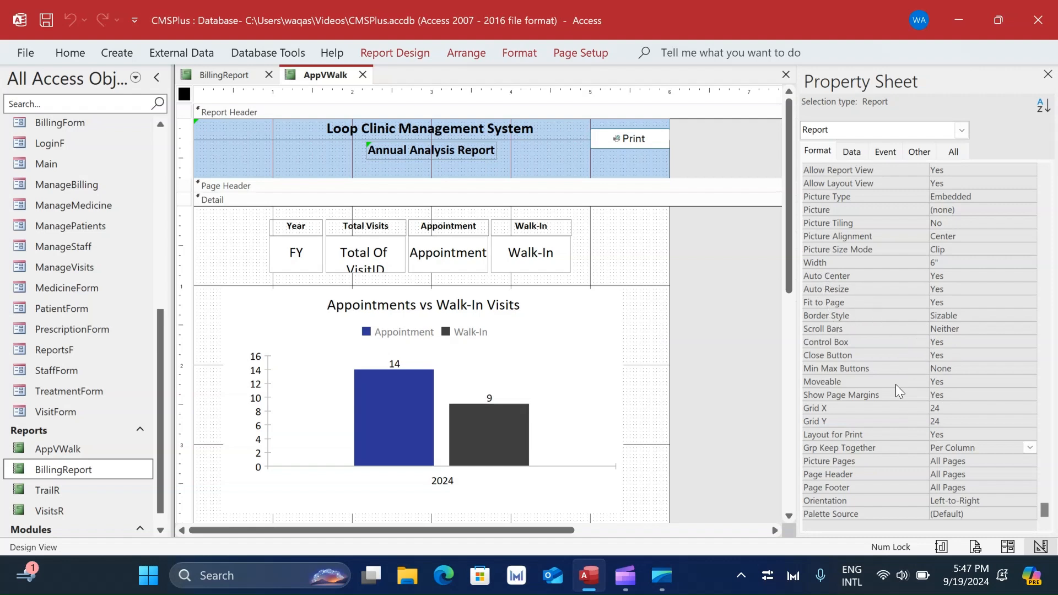
pyautogui.click(961, 393)
pyautogui.doubleClick(937, 394)
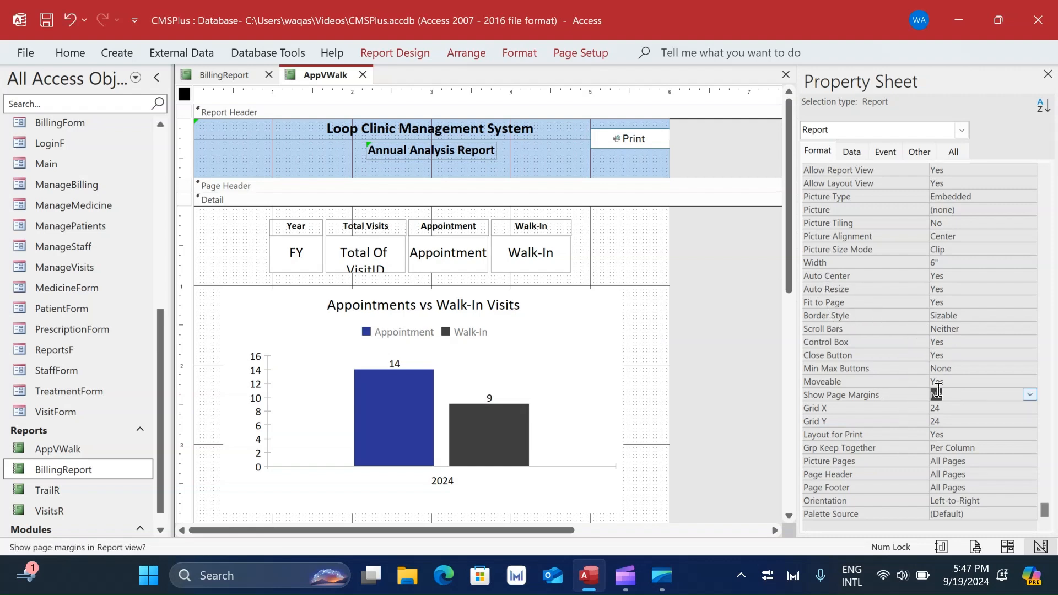
# Step: Show the report in Report View and examine the visit boxes and Print button in its pop-up window
pyautogui.rightClick(324, 77)
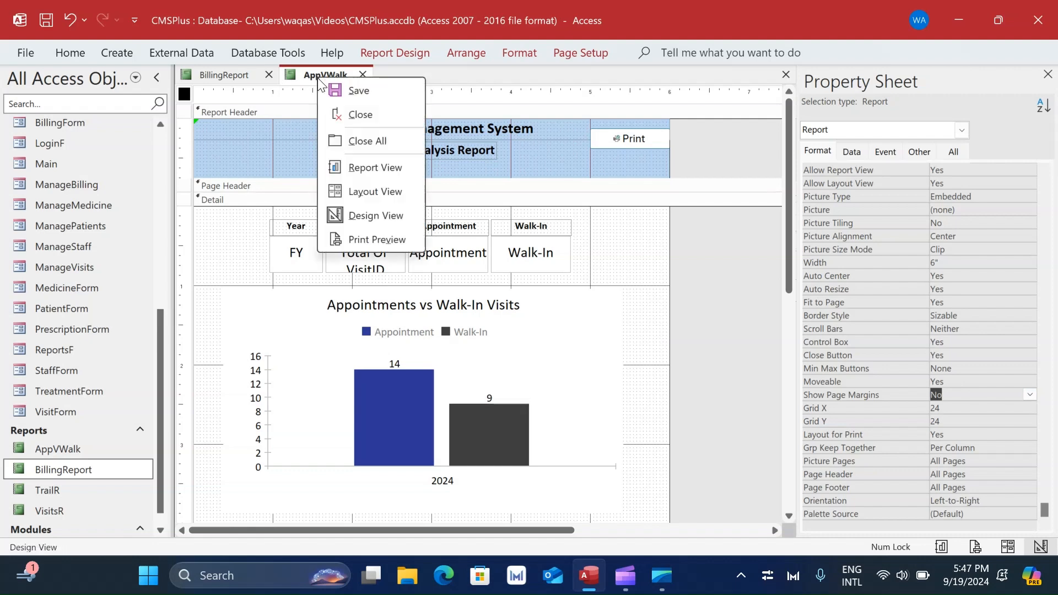
pyautogui.click(364, 161)
pyautogui.moveTo(405, 103); pyautogui.dragTo(459, 76)
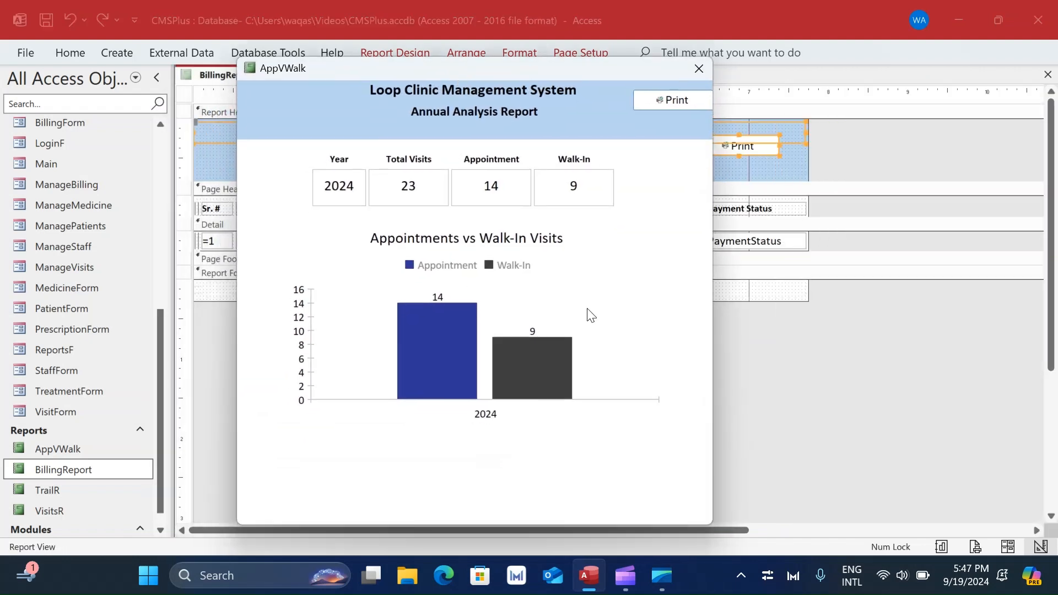
pyautogui.doubleClick(359, 184)
pyautogui.doubleClick(574, 186)
pyautogui.click(654, 100)
# Step: Reopen AppVWalk in Design View and widen the report slightly to about 6.04 inches
pyautogui.rightClick(304, 124)
pyautogui.click(332, 169)
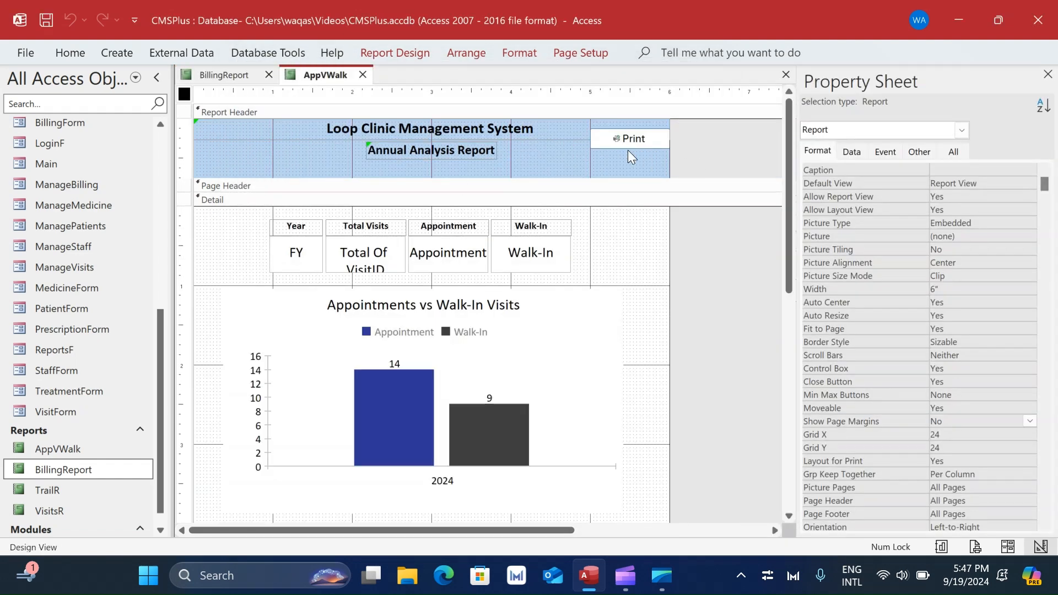
pyautogui.moveTo(670, 158); pyautogui.dragTo(675, 165)
pyautogui.click(656, 133)
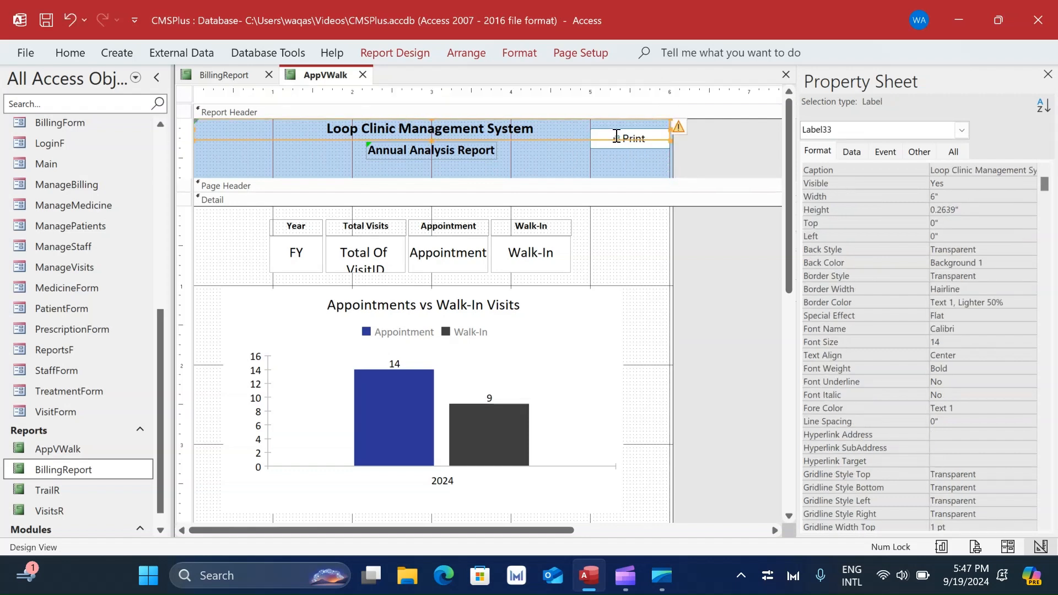
pyautogui.moveTo(671, 127); pyautogui.dragTo(675, 128)
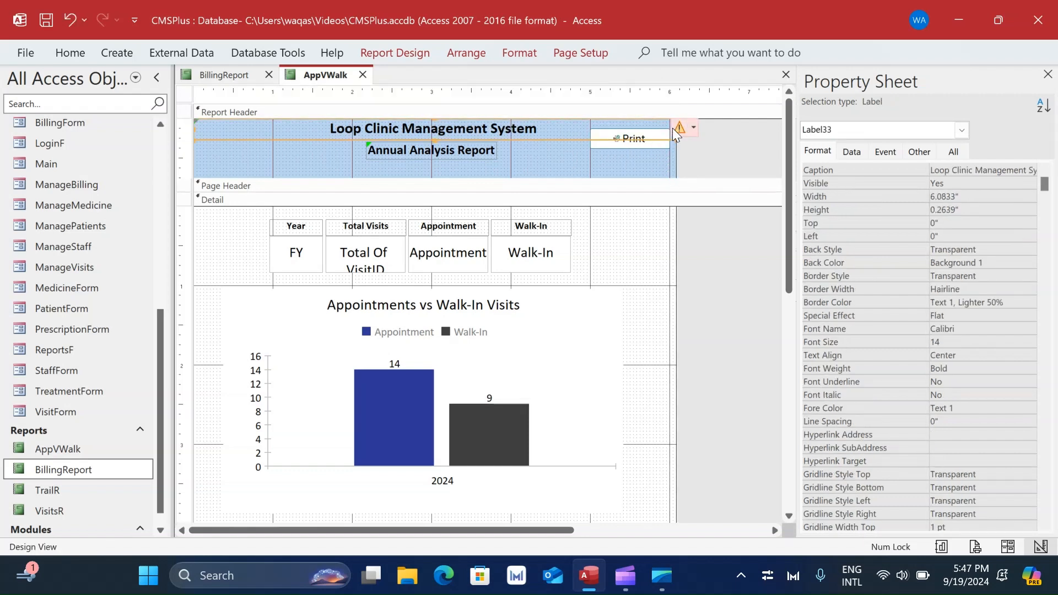
pyautogui.hotkey('ctrl', 'z')
pyautogui.click(683, 155)
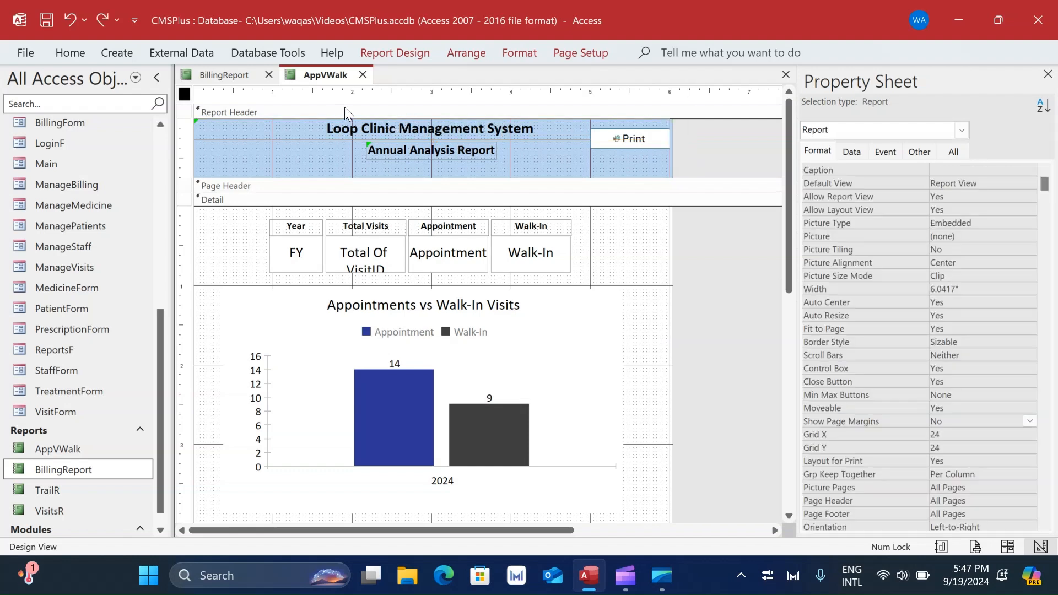
# Step: Display the widened report in Report View and reposition its pop-up window to check the header's edge
pyautogui.rightClick(336, 75)
pyautogui.click(381, 163)
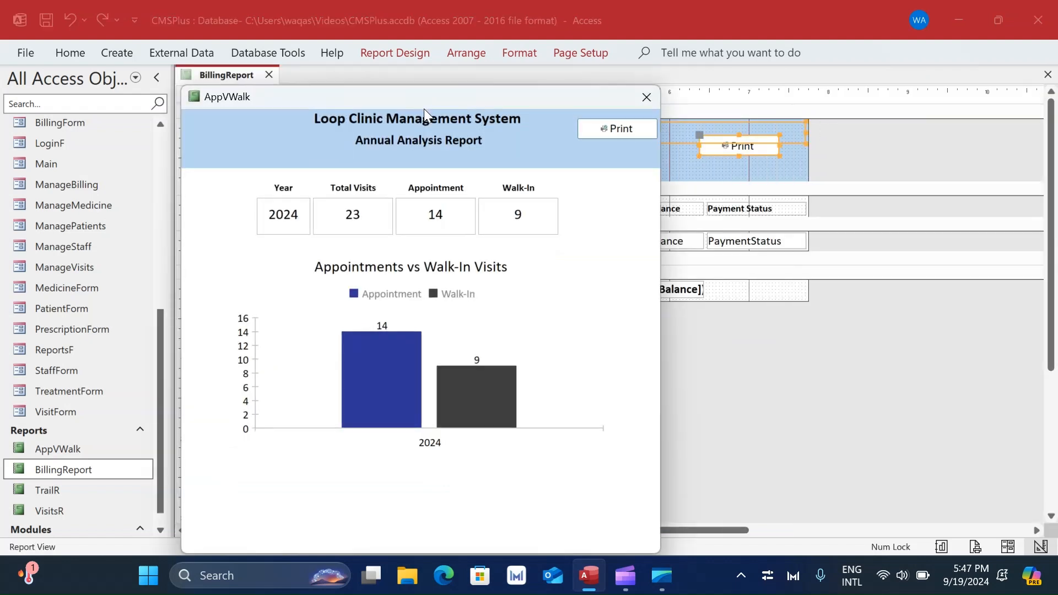
pyautogui.moveTo(424, 108); pyautogui.dragTo(518, 84)
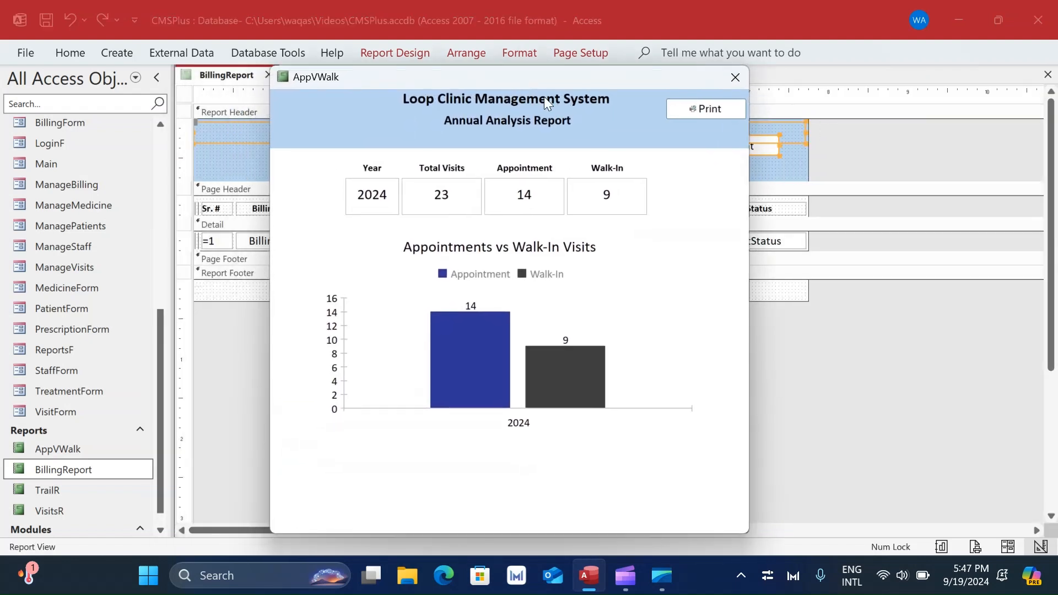